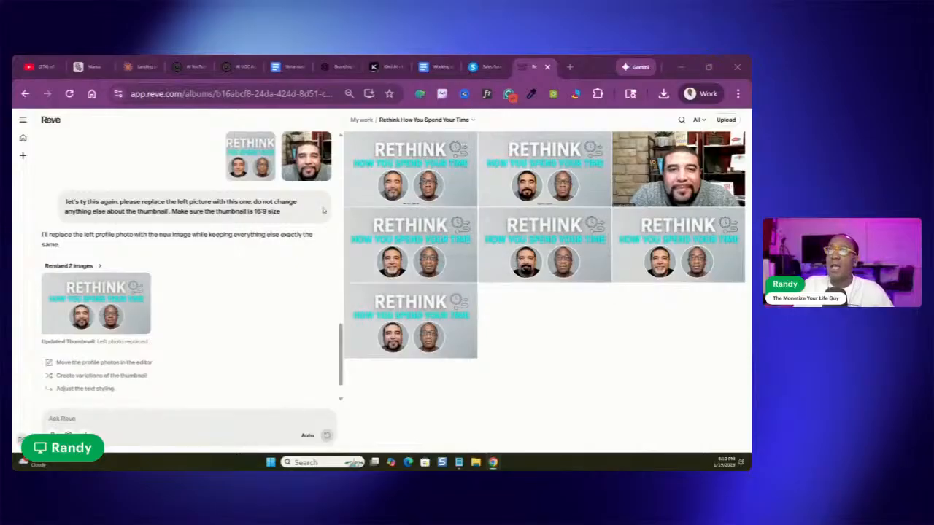
Review the chat's earlier beard-edit requests and reference photo, starting from the first prompt
left_click_drag(340, 361, 367, 159)
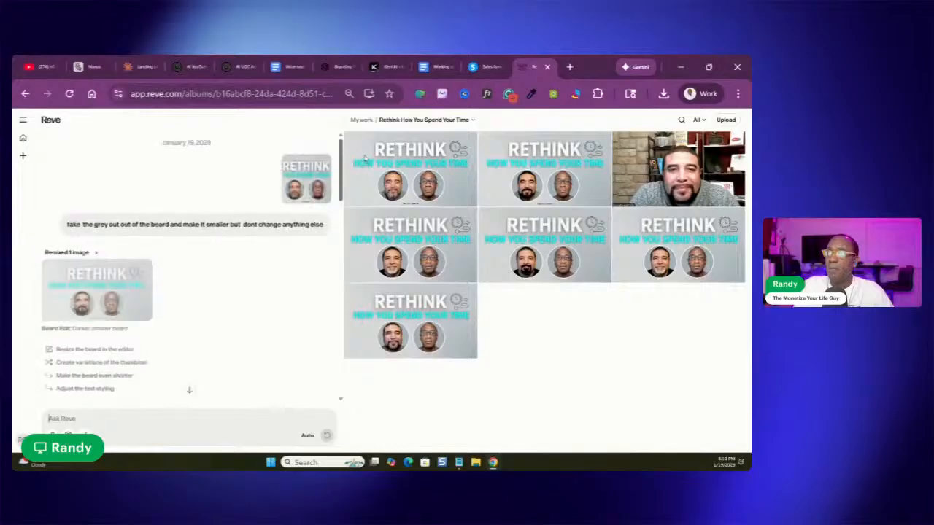
mouse_move(22, 242)
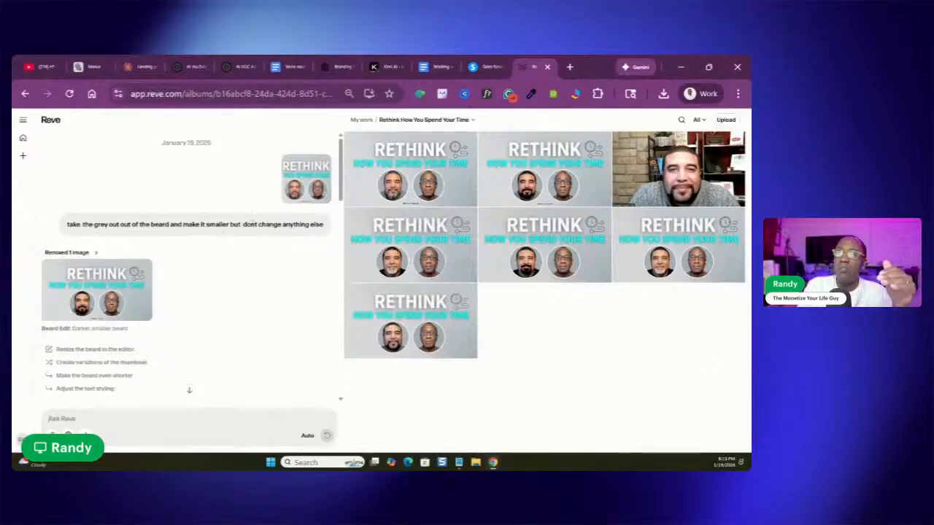
scroll(319, 233, "down", 3)
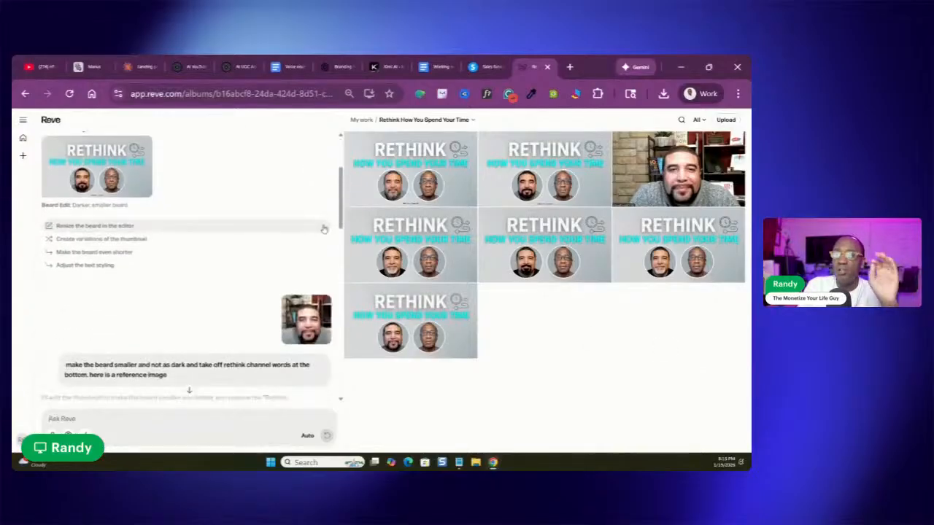
scroll(319, 233, "down", 2)
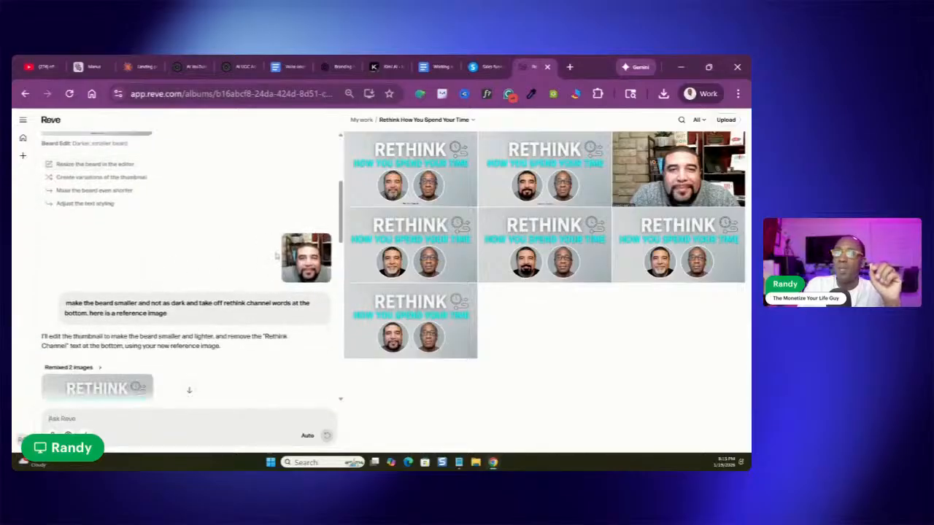
scroll(277, 255, "up", 3)
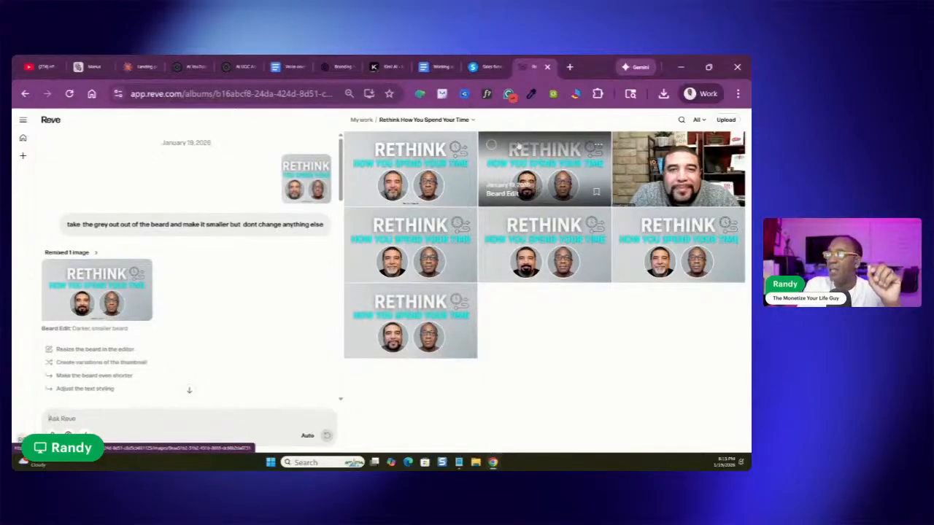
Permanently delete the "Beard Edit" thumbnail from the "Rethink How You Spend Your Time" album
left_click(598, 148)
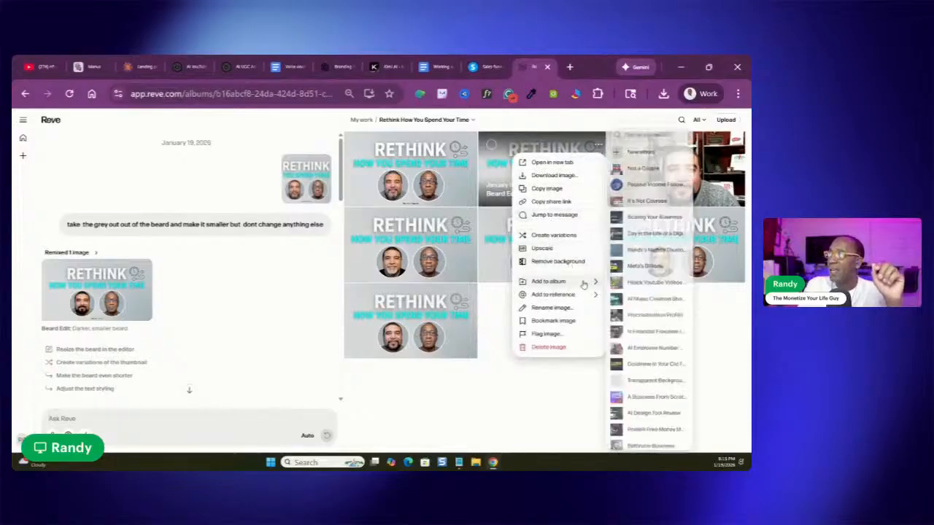
left_click(521, 429)
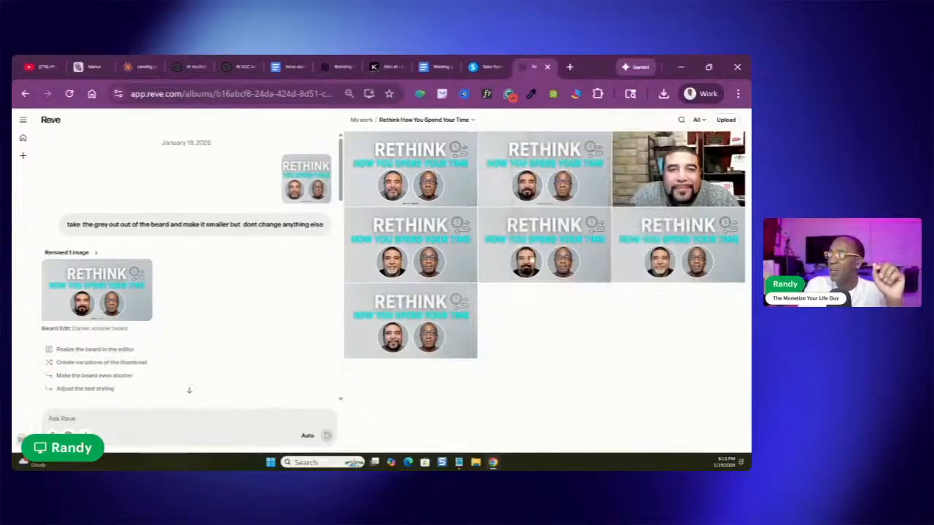
left_click(536, 170)
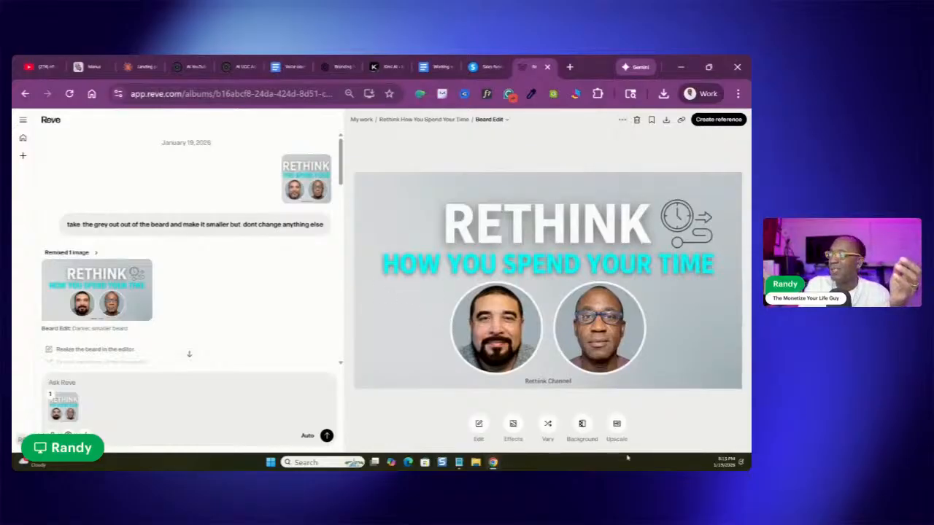
left_click(637, 121)
left_click(435, 297)
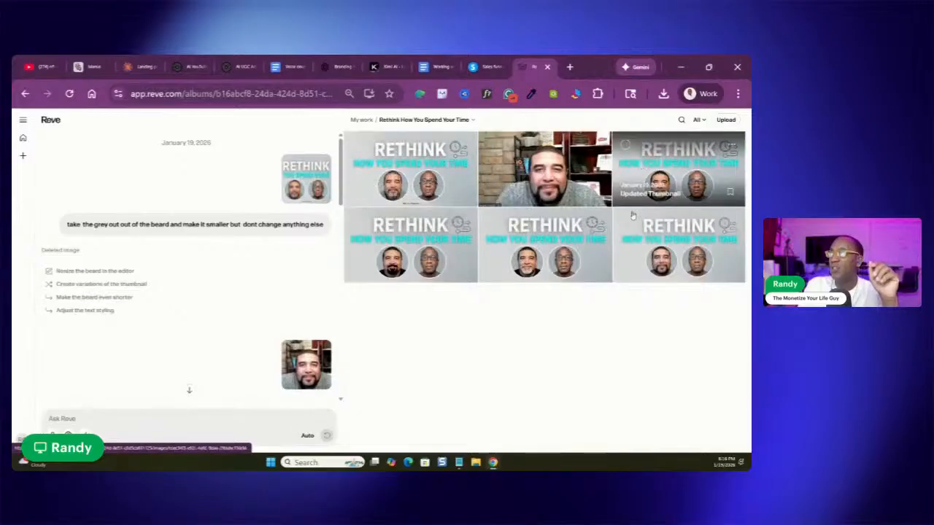
Permanently delete the "Updated Thumbnail" version whose first portrait has a grey goatee
left_click(637, 171)
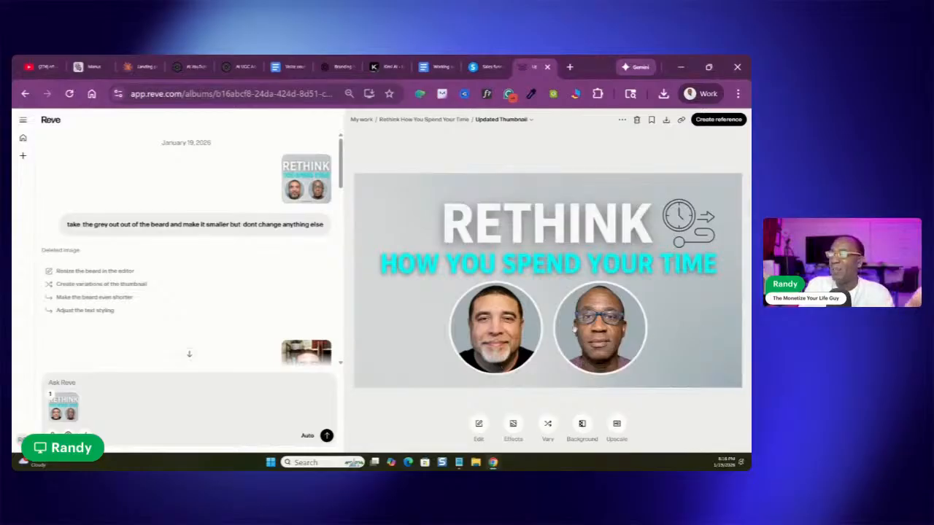
left_click(637, 119)
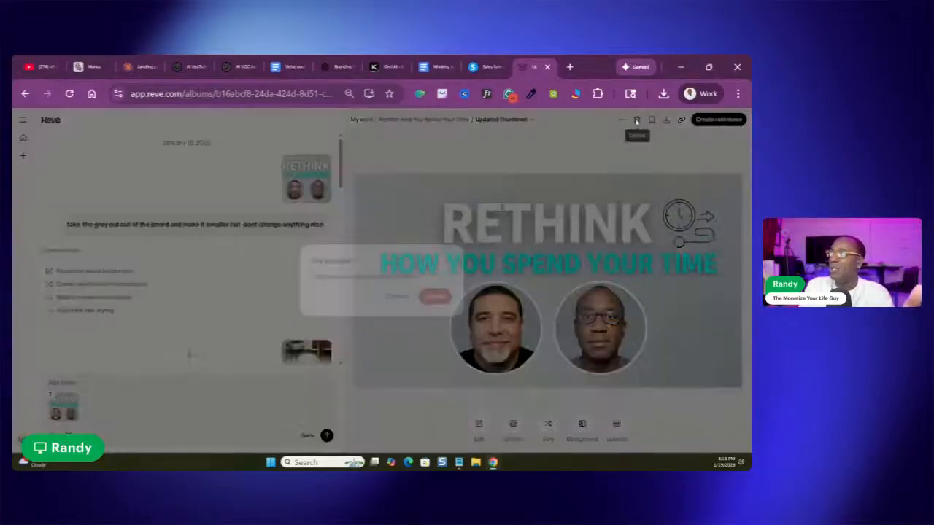
left_click(434, 296)
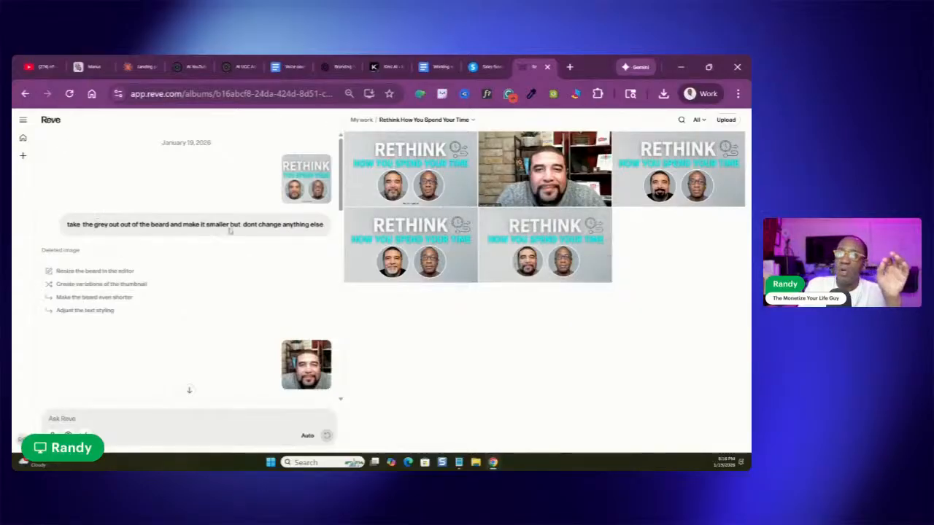
Download the original thumbnail youtube-thumbnail-2 (1).webp, and permanently delete it from the album
left_click(393, 168)
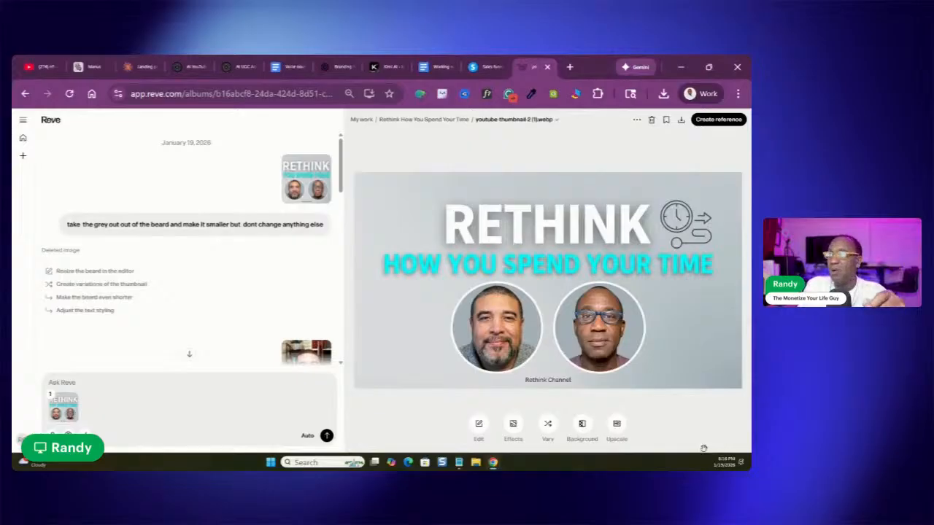
left_click(680, 121)
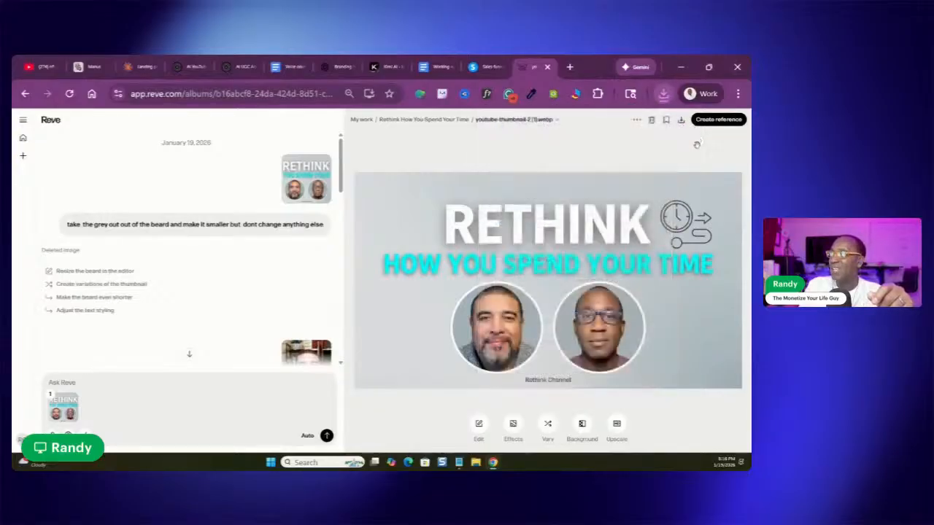
left_click(651, 119)
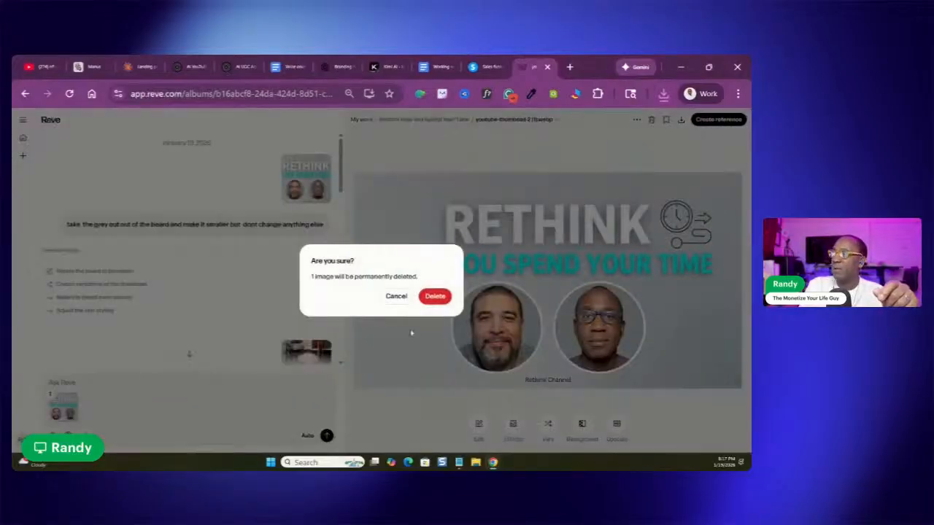
left_click(436, 296)
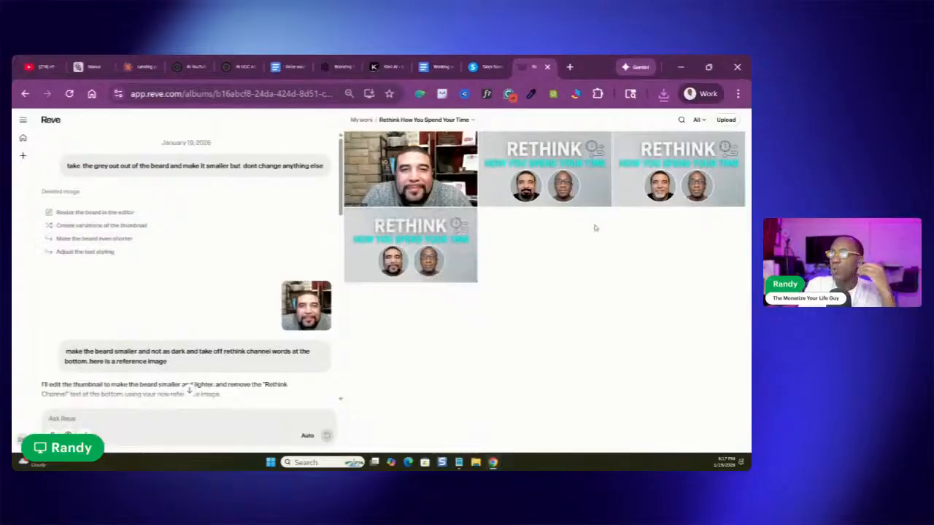
Permanently delete the "No Grey Beard" thumbnail from the album
left_click(521, 174)
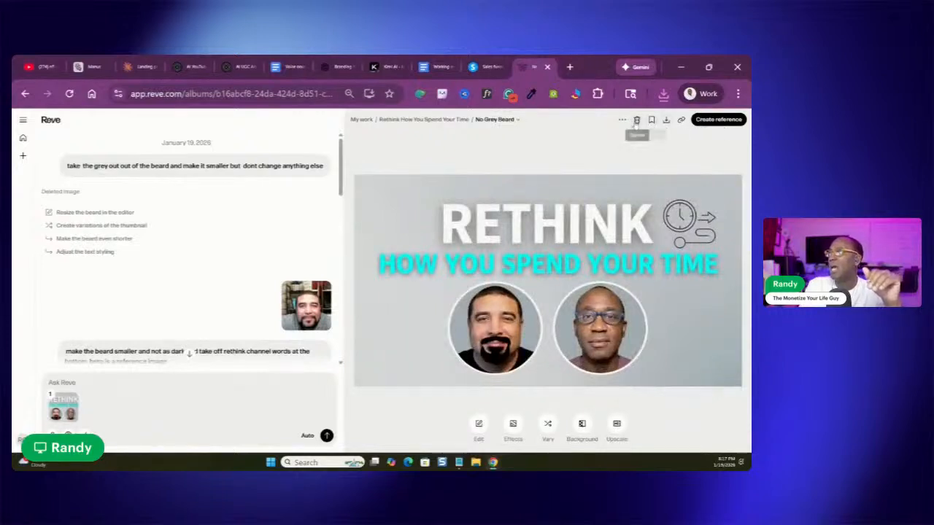
left_click(636, 120)
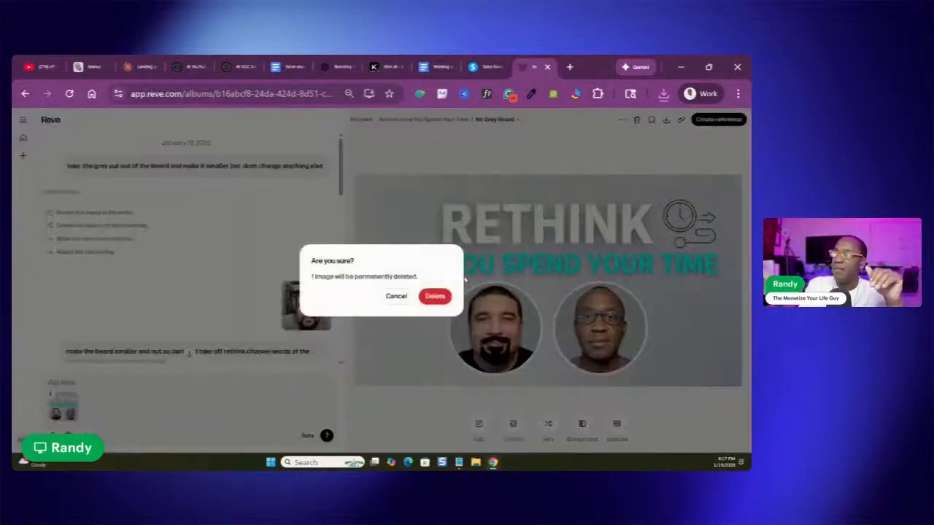
left_click(436, 296)
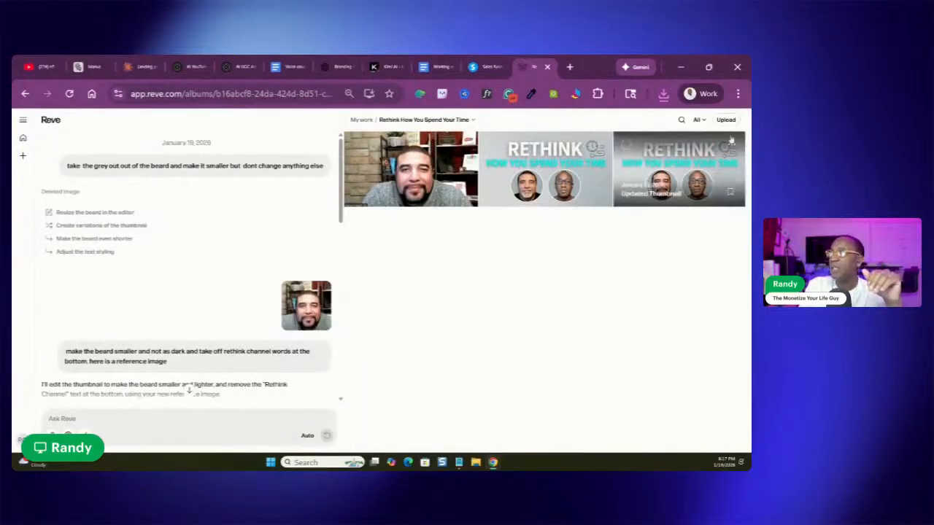
Permanently delete the uploaded .webp thumbnail with the grey goatee from the album
left_click(542, 167)
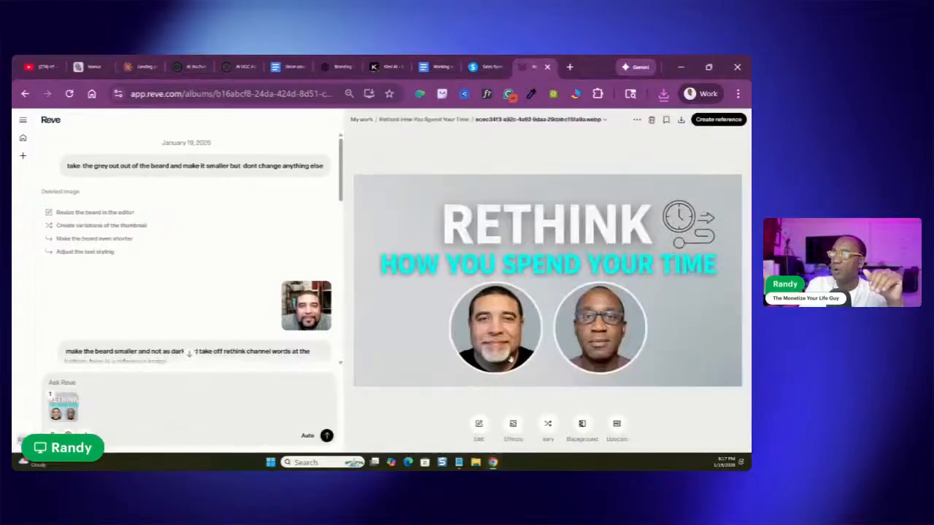
left_click(650, 120)
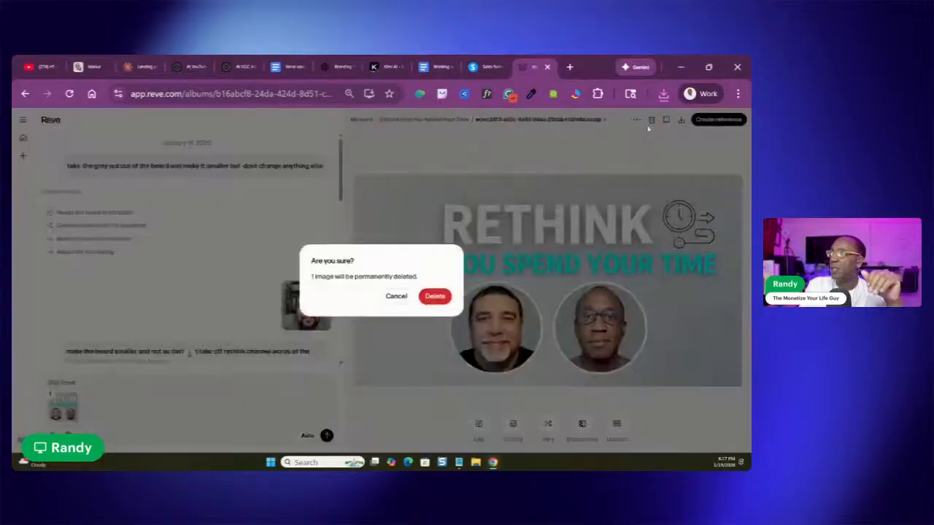
left_click(434, 296)
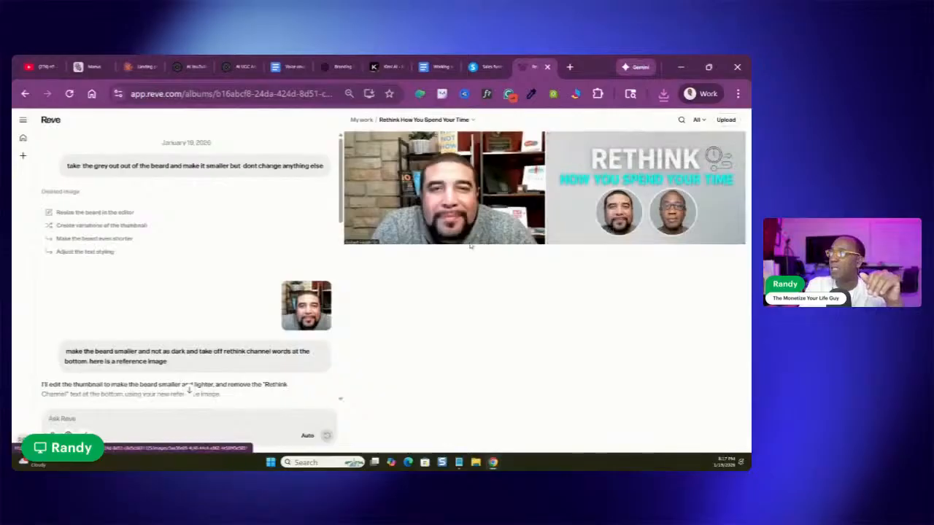
Download the remaining "Updated Thumbnail" with the short dark beard and open a new browser tab
left_click(649, 164)
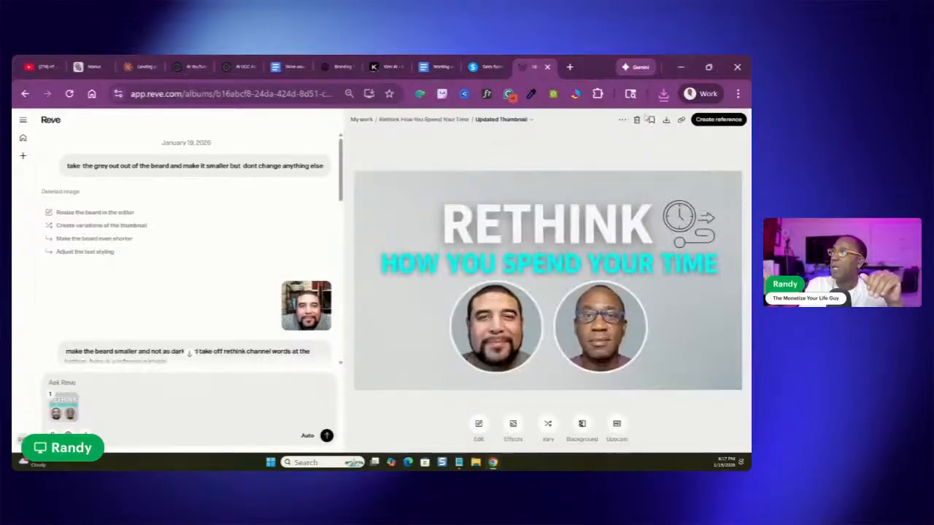
left_click(665, 122)
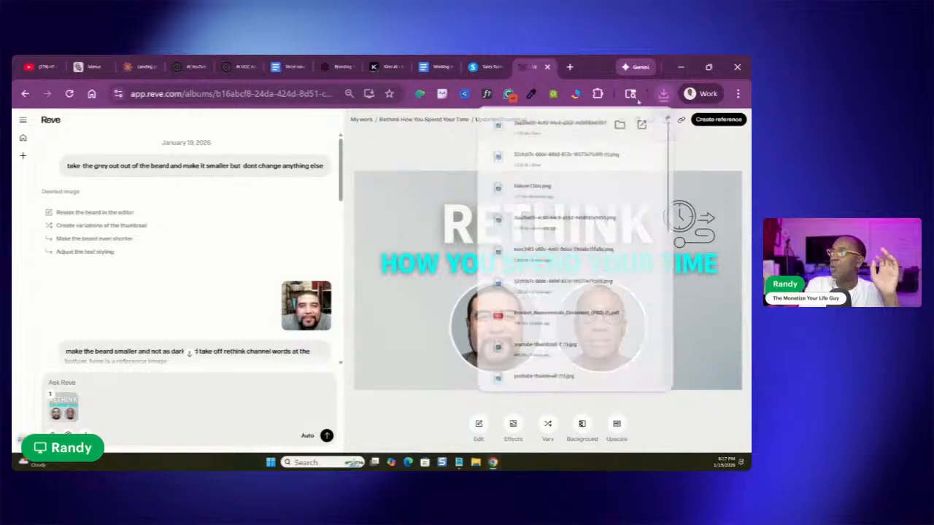
left_click(570, 67)
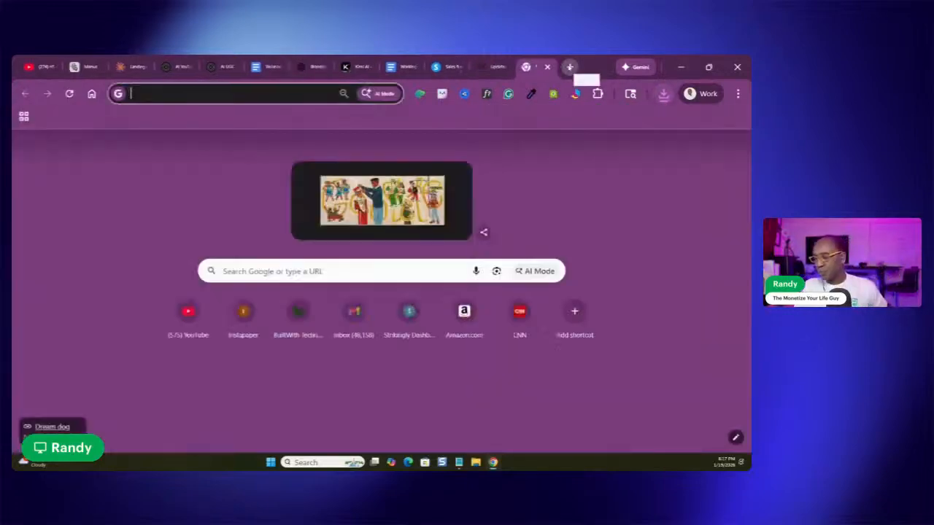
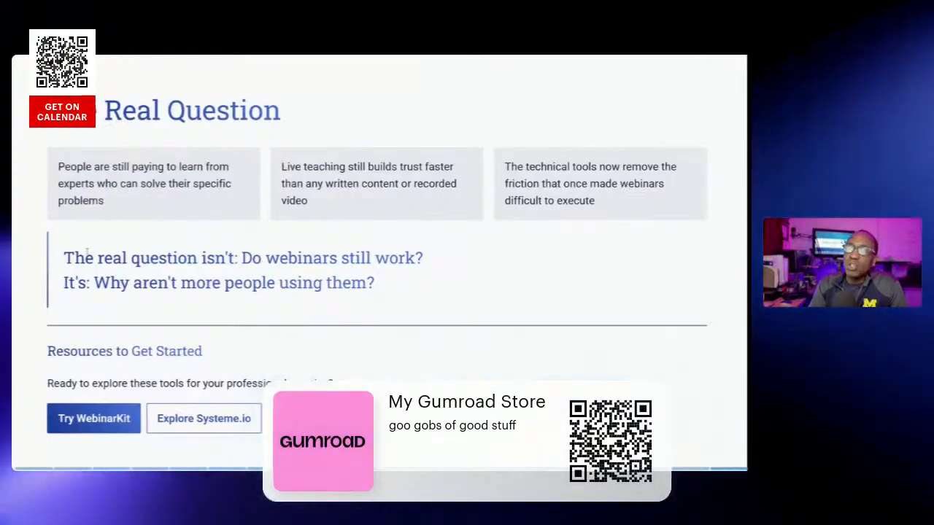
Highlight the closing two-line question about webinars on "The Real Question" slide, leave full screen and close the presentation
left_click_drag(63, 258, 458, 314)
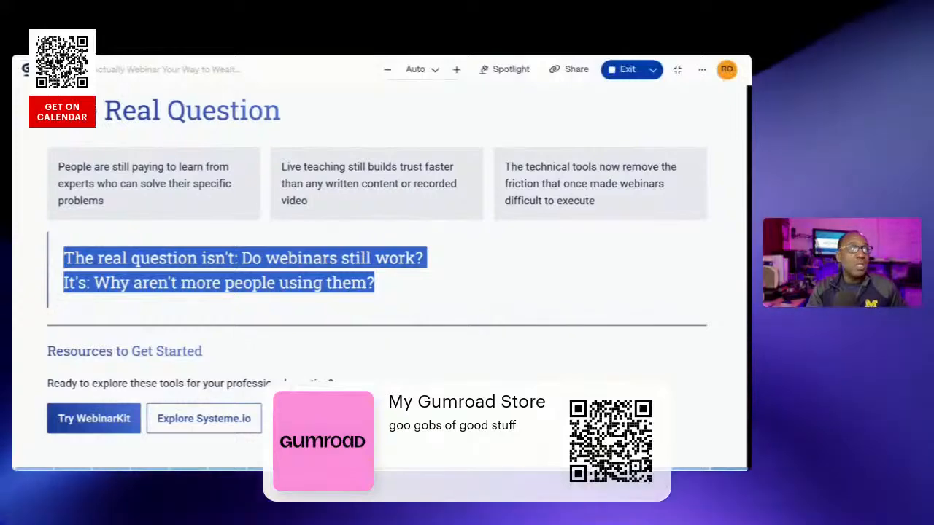
key("Escape")
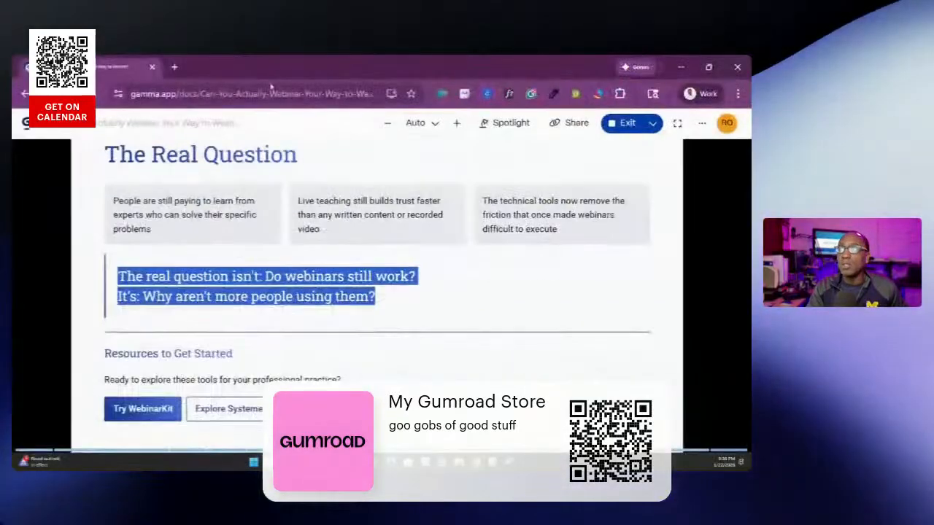
left_click(152, 67)
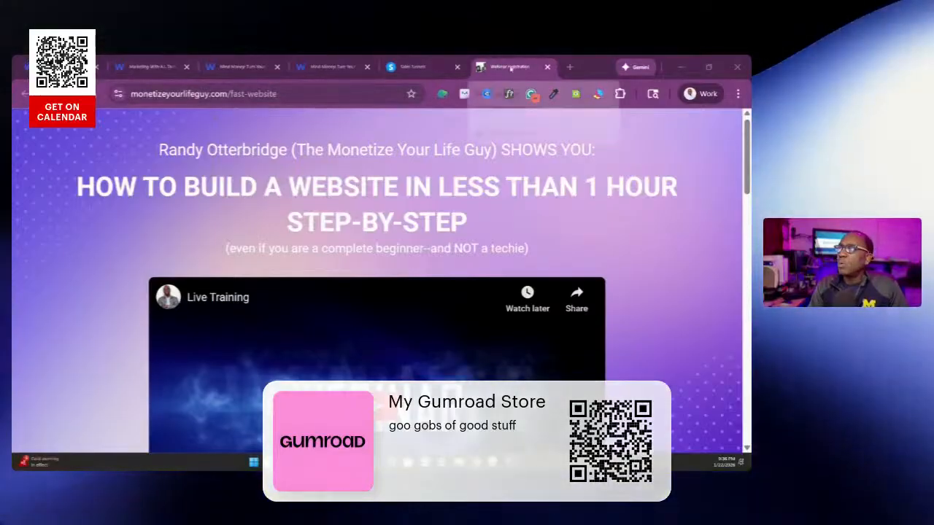
Play the Live Training video on the fast-website webinar registration page with its sound muted
scroll(431, 202, "down", 3)
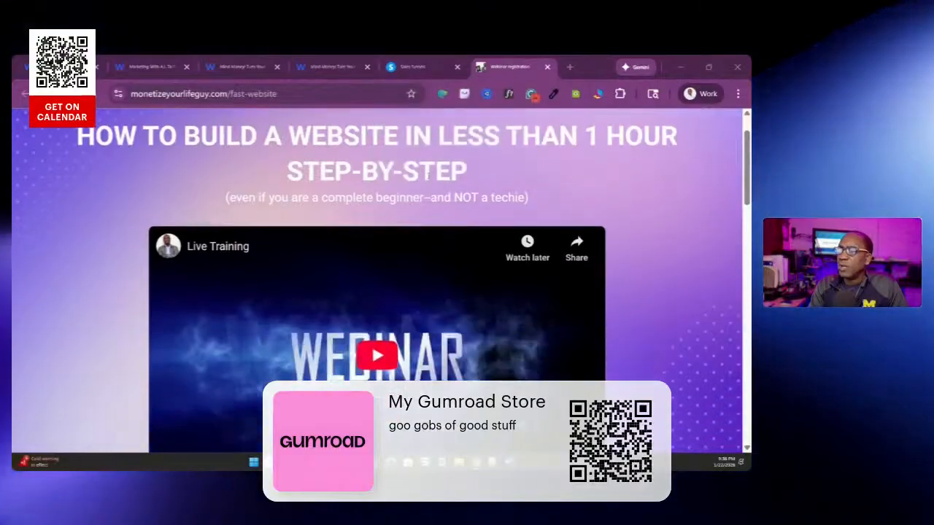
scroll(431, 202, "up", 3)
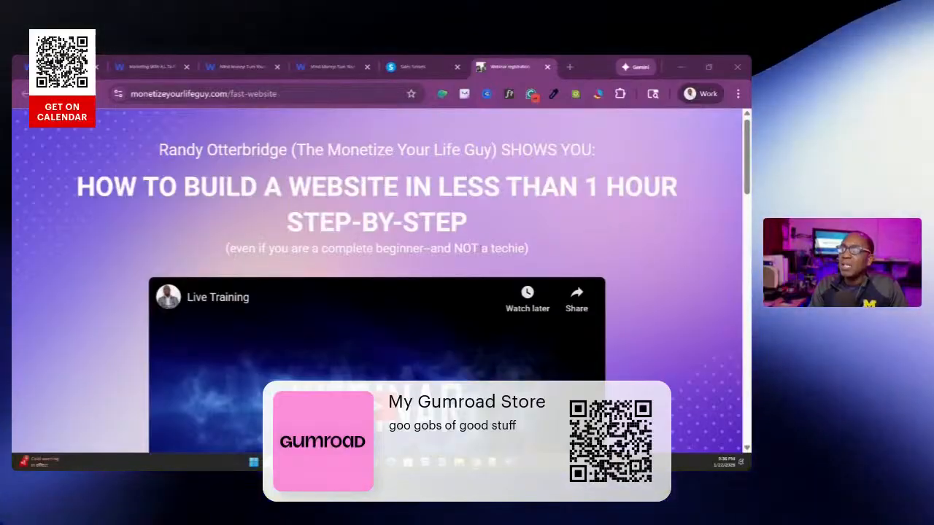
scroll(488, 246, "down", 3)
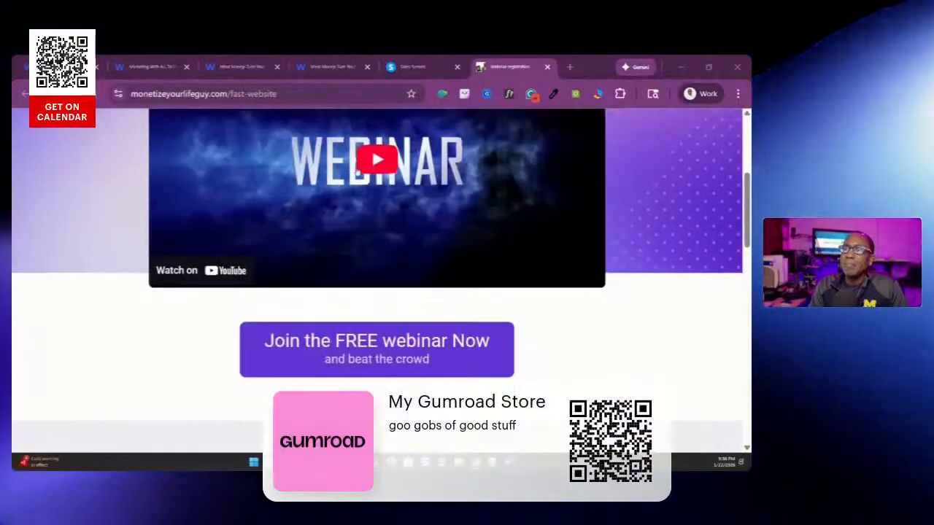
scroll(372, 208, "up", 2)
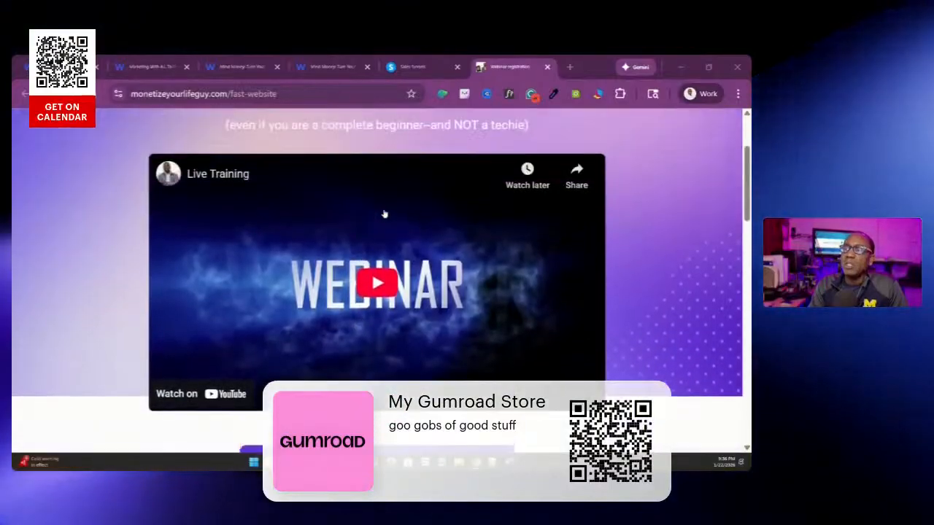
left_click(367, 288)
left_click(195, 399)
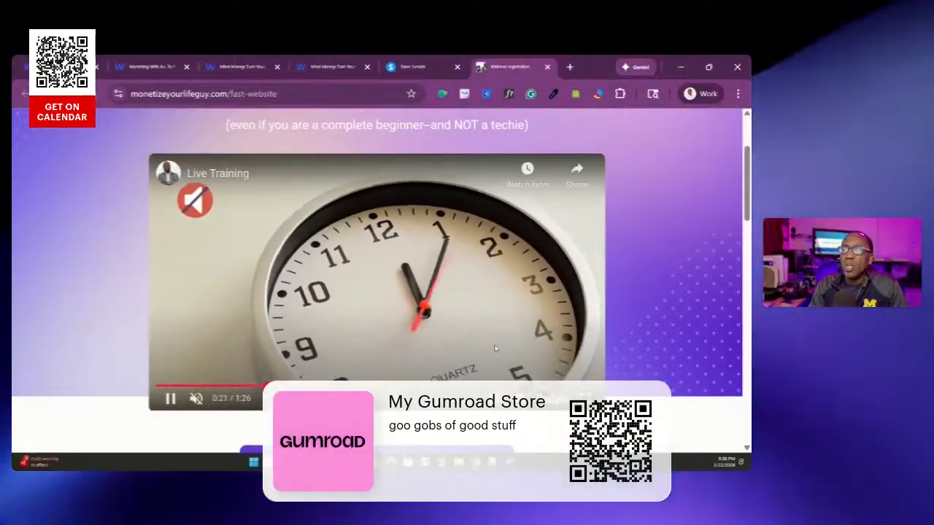
Examine the fast-website registration page from its headline and video through the problem checklist to the three training insights
scroll(495, 349, "up", 3)
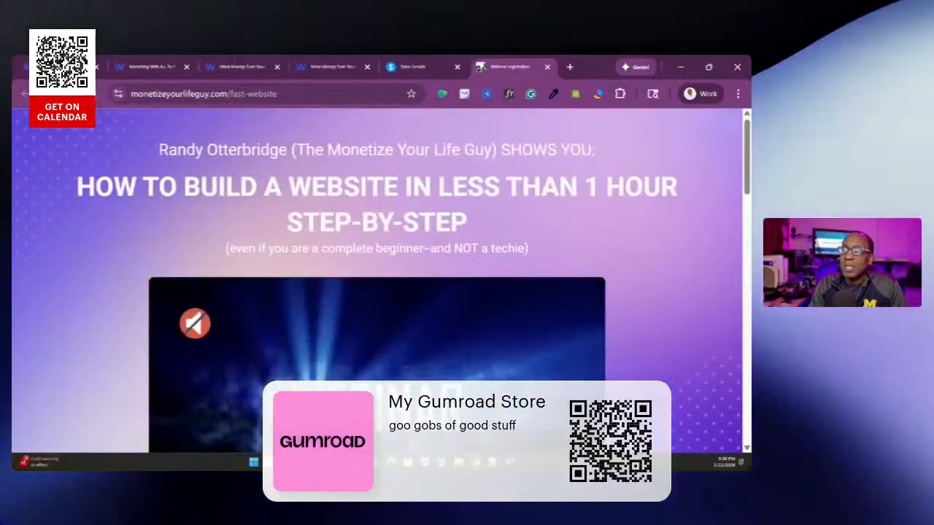
scroll(473, 299, "down", 5)
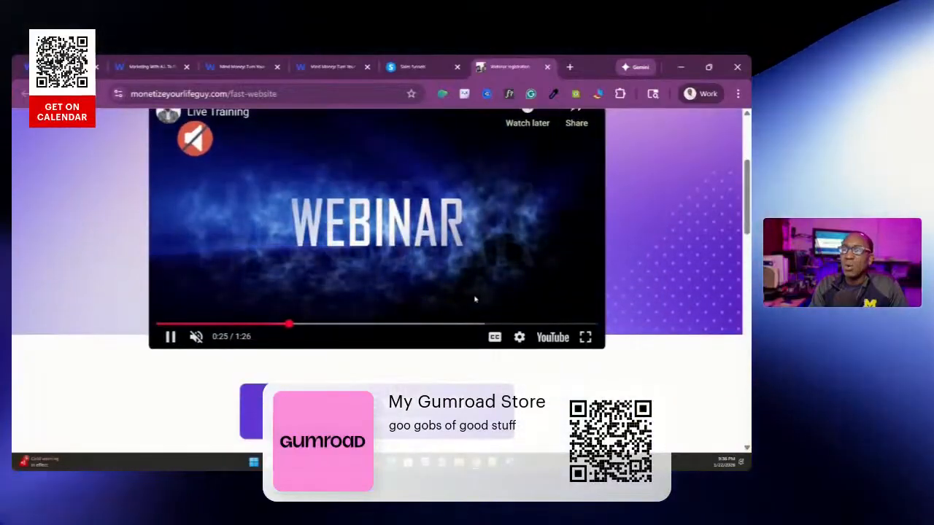
scroll(472, 299, "up", 3)
scroll(380, 255, "up", 2)
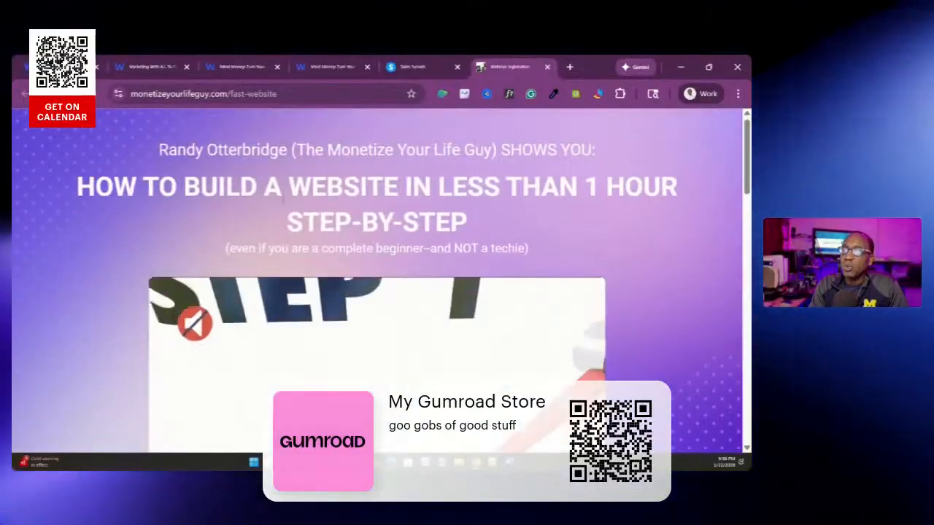
scroll(527, 186, "down", 2)
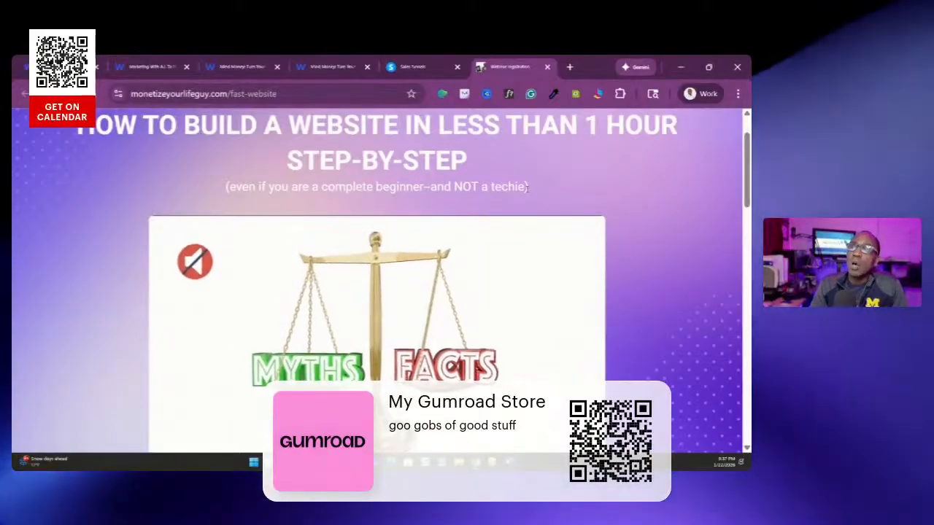
scroll(329, 247, "down", 2)
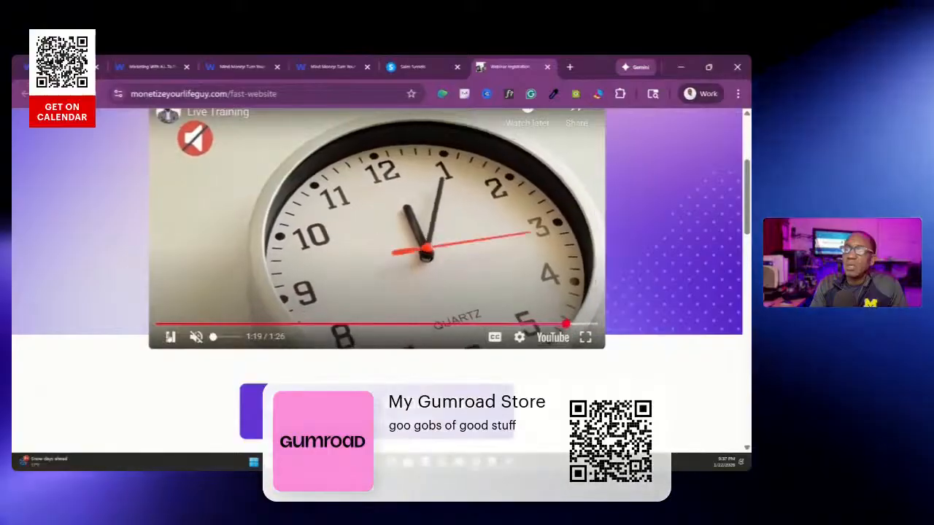
scroll(280, 311, "down", 2)
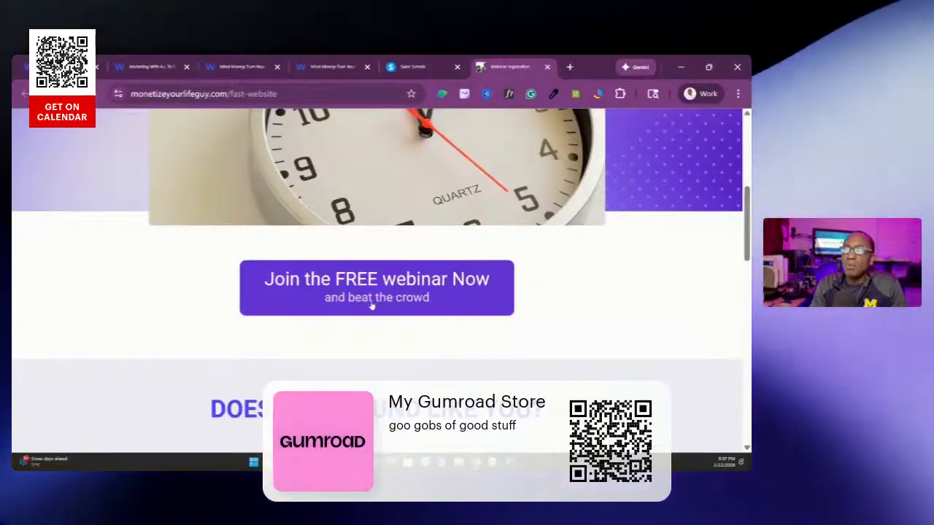
scroll(371, 306, "down", 3)
scroll(172, 229, "down", 3)
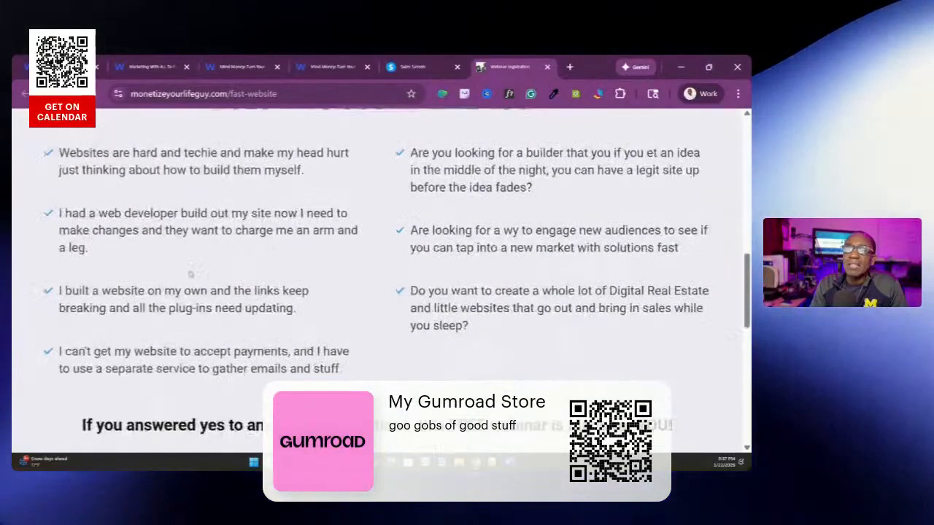
scroll(250, 234, "down", 6)
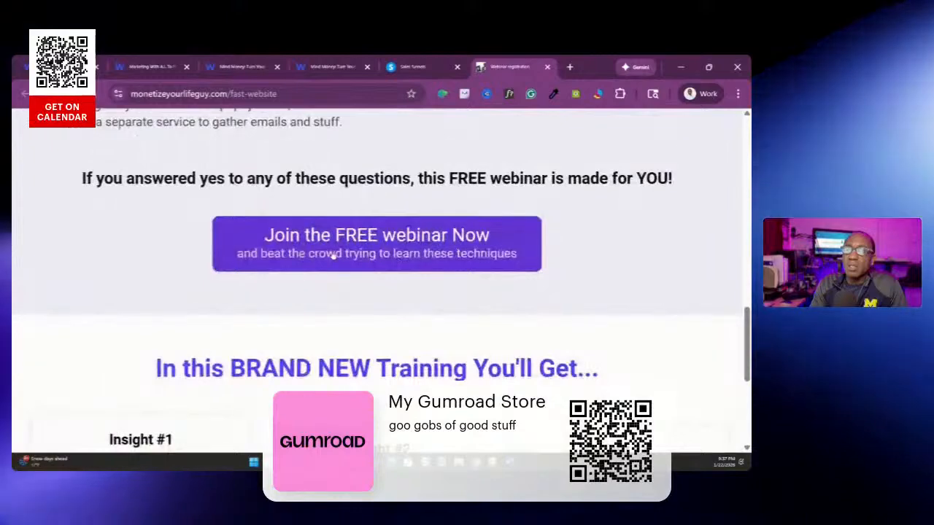
scroll(295, 262, "down", 6)
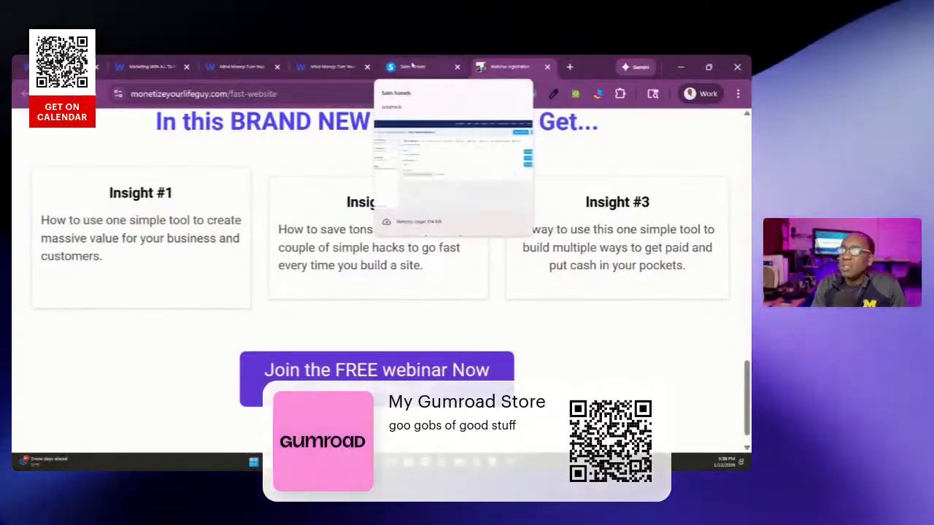
Switch to the Systeme.io sales funnel and view the live page of the Fast Website Buildout step
left_click(411, 68)
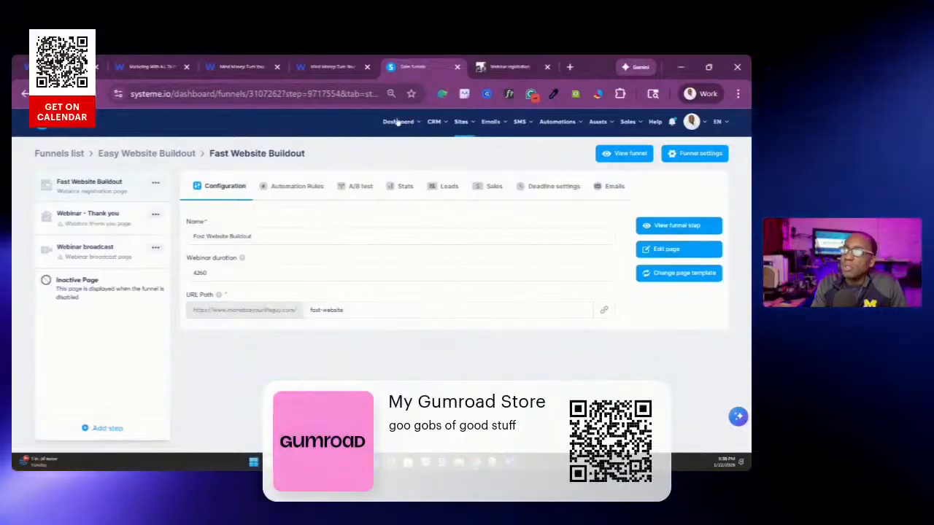
left_click(673, 227)
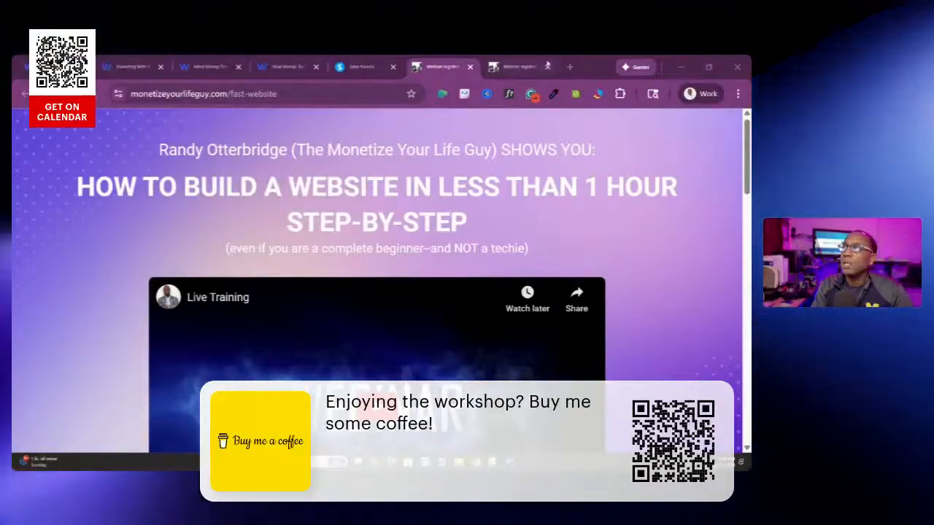
mouse_move(355, 67)
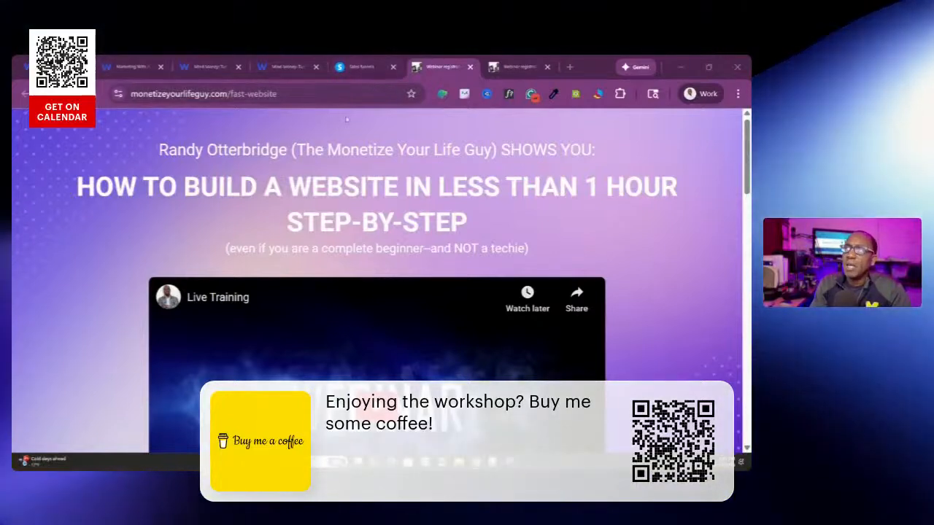
Open the free webinar sign-up form on the fast-website page to view its fields, and close it without registering
scroll(334, 278, "down", 3)
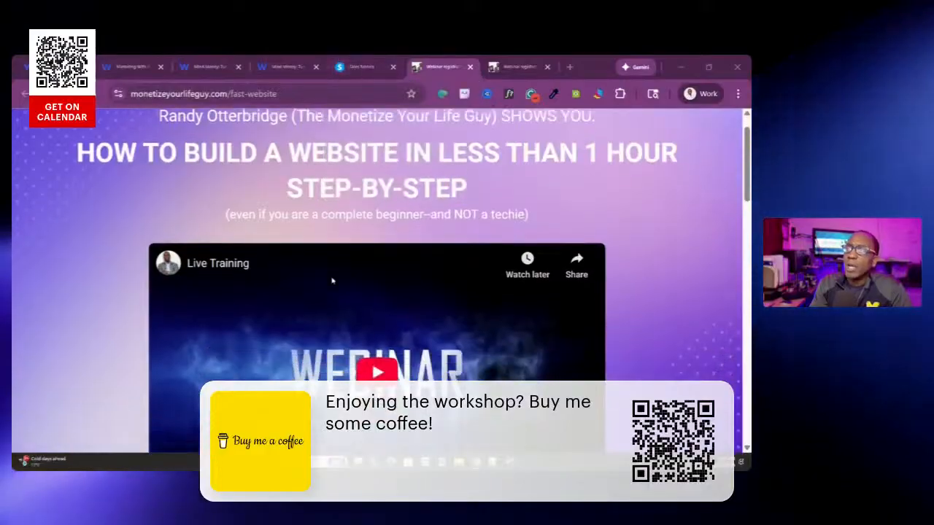
scroll(285, 314, "up", 3)
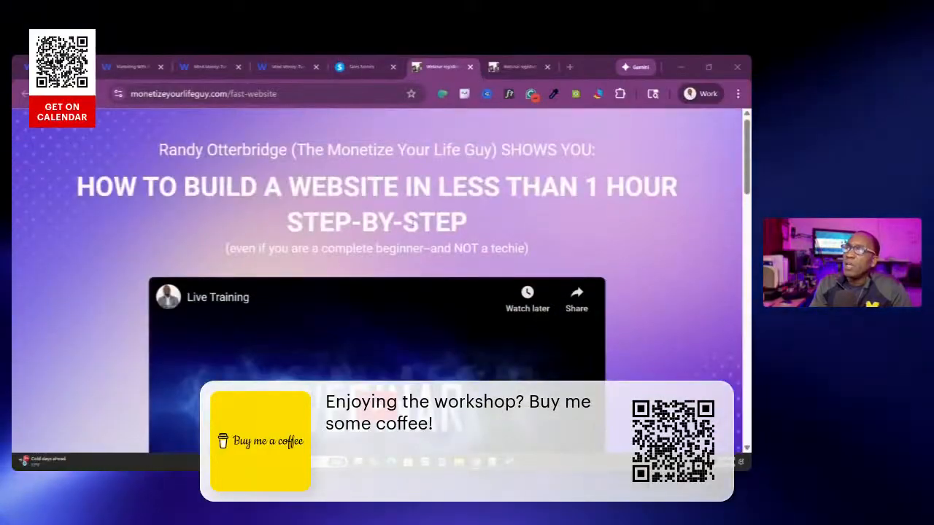
scroll(409, 193, "down", 3)
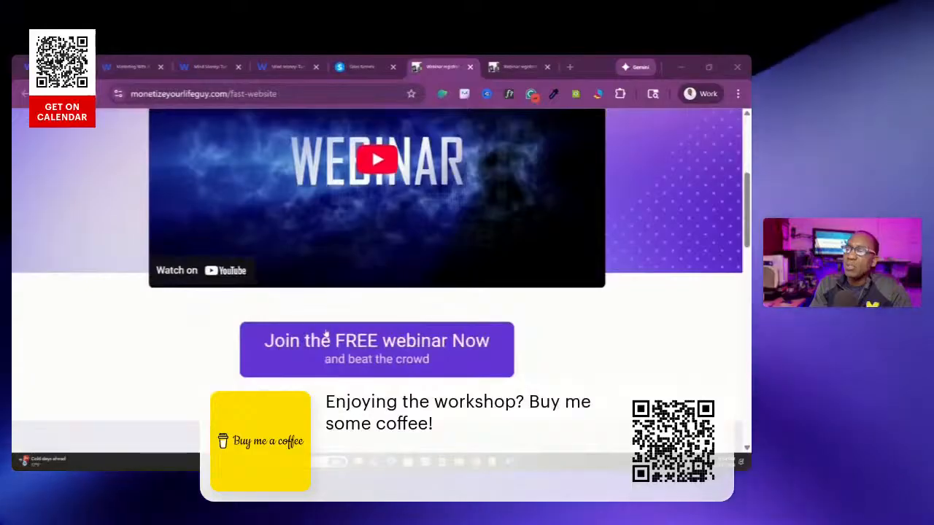
left_click(314, 359)
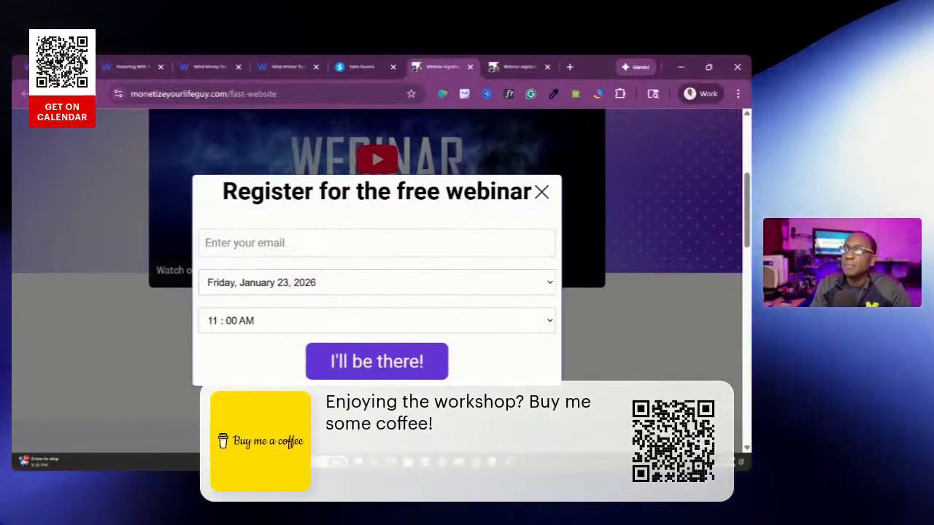
left_click(541, 192)
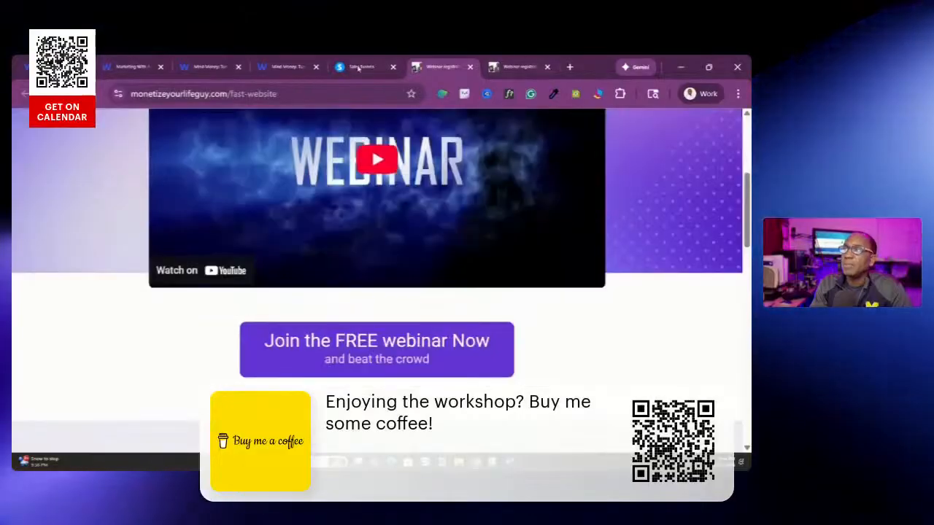
Compare the WebinarKit "Mind Money" registration page with the Systeme.io configuration of the Fast Website Buildout funnel
left_click(268, 69)
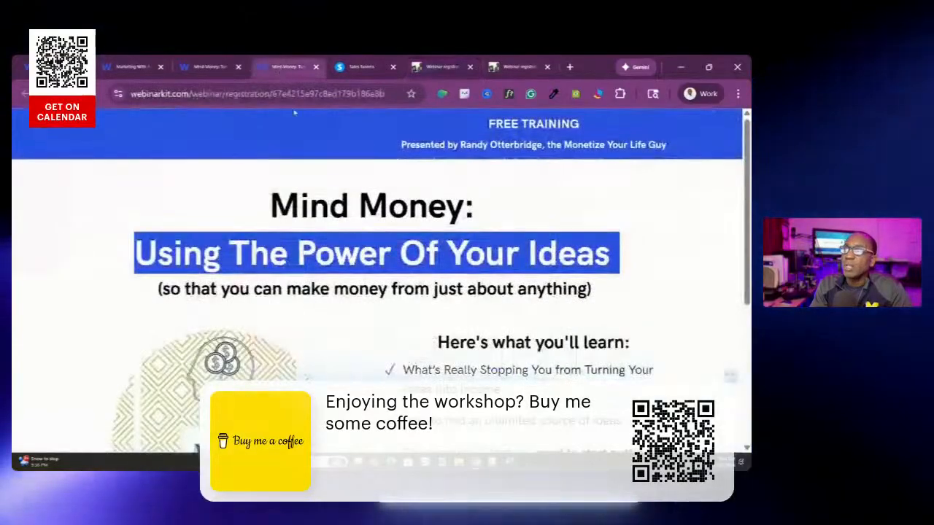
scroll(376, 278, "down", 1)
scroll(377, 278, "down", 1)
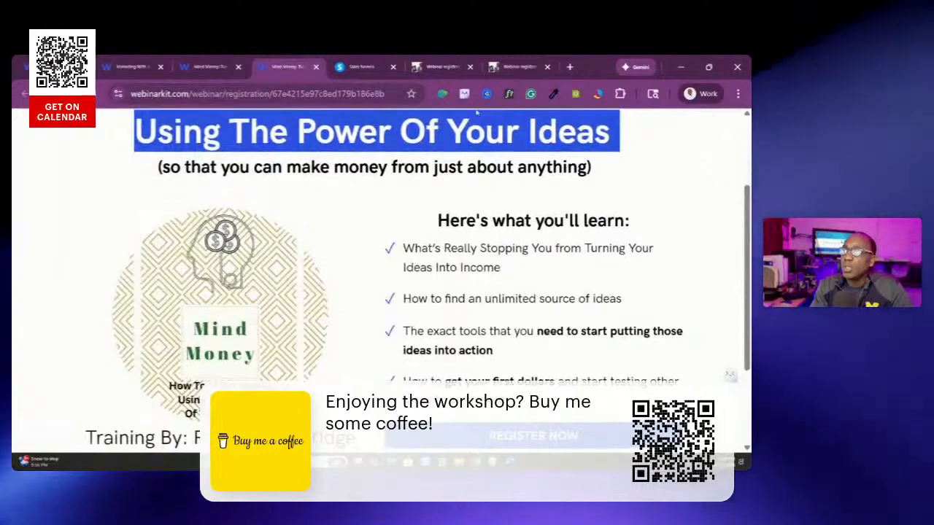
scroll(377, 278, "up", 2)
left_click(358, 69)
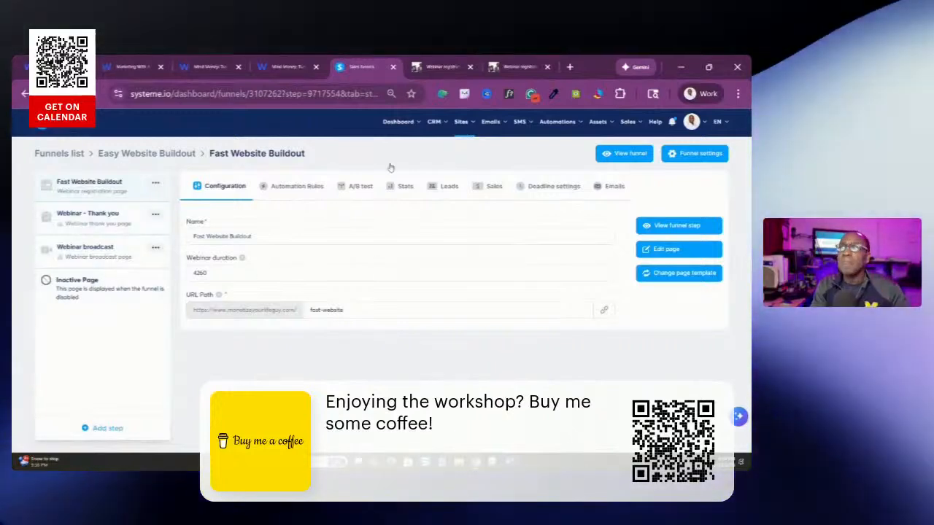
mouse_move(460, 120)
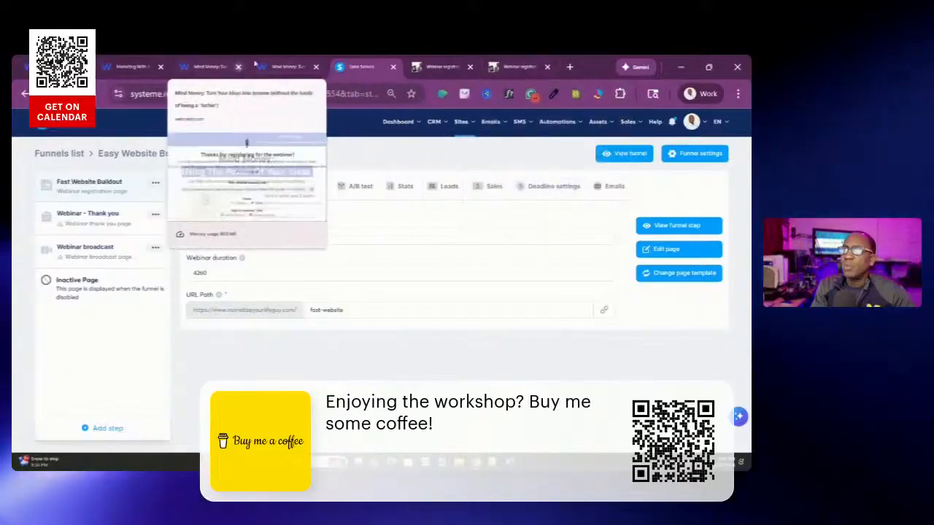
Return to the "Mind Money" registration page, hide the Merlin widget, and review the learning points and registration area
left_click(289, 68)
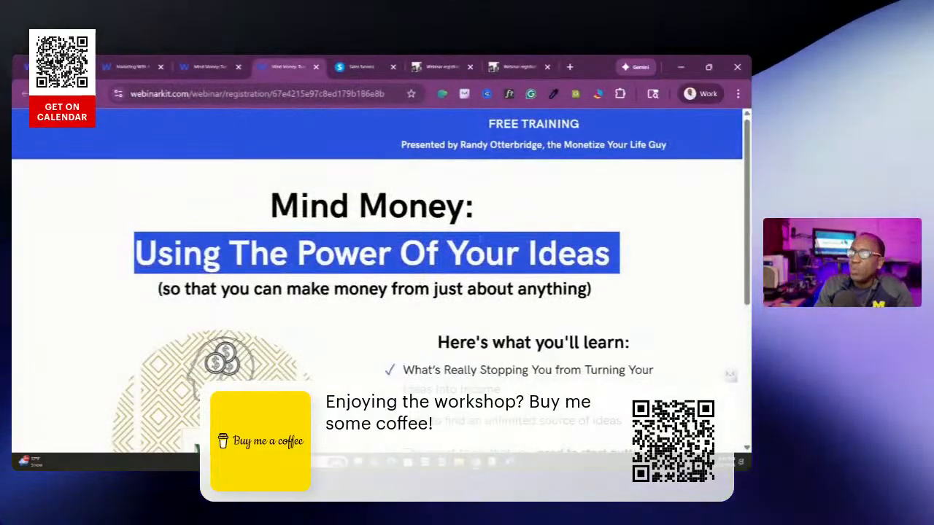
scroll(376, 292, "down", 1)
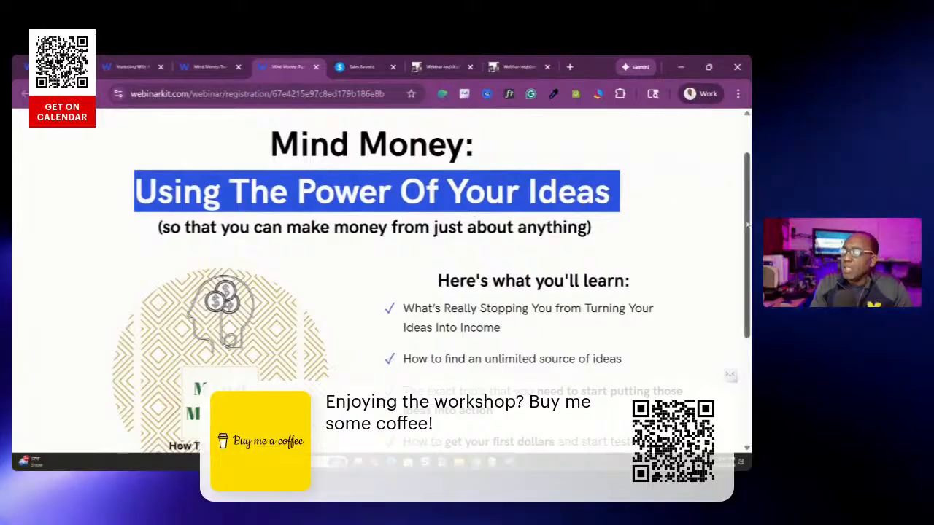
mouse_move(729, 374)
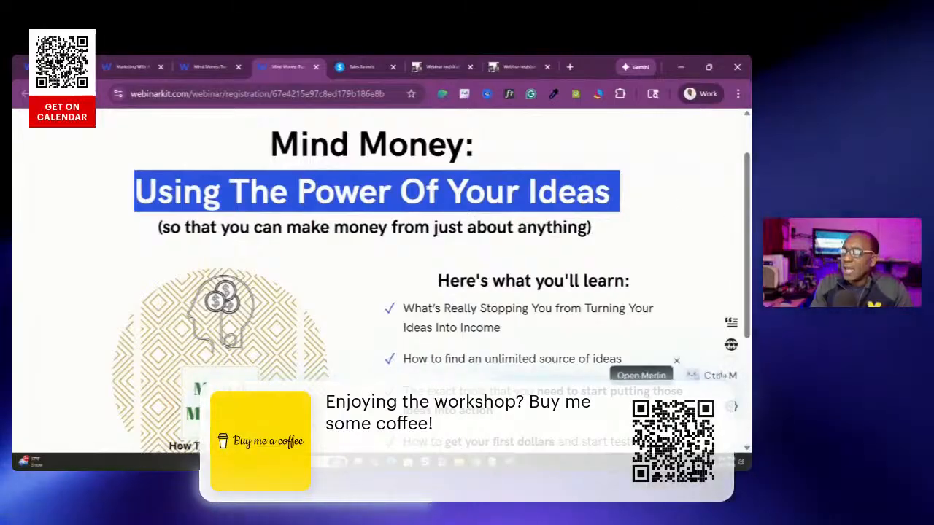
left_click(676, 361)
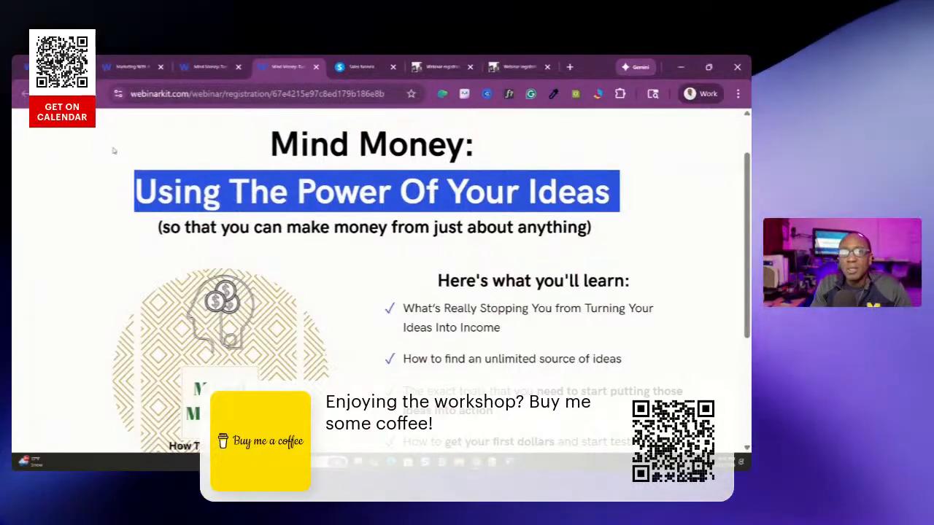
scroll(113, 150, "down", 3)
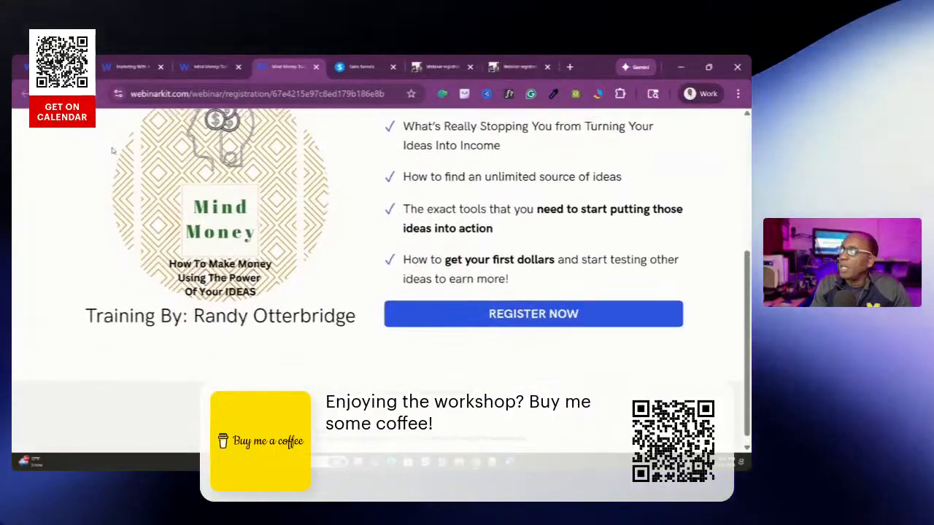
scroll(113, 150, "up", 3)
scroll(113, 150, "down", 2)
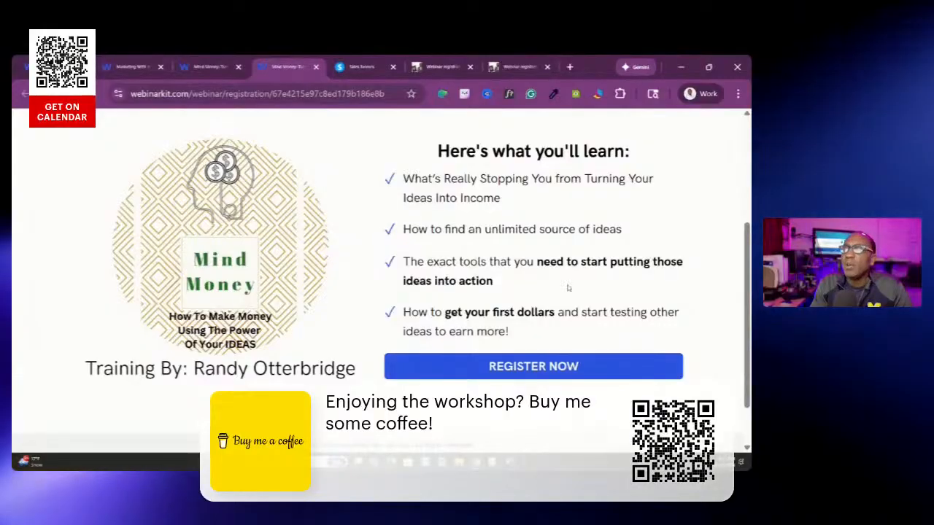
Review the "Mind Money" registration page again, from the headline through the learning points to the registration button
scroll(229, 236, "up", 2)
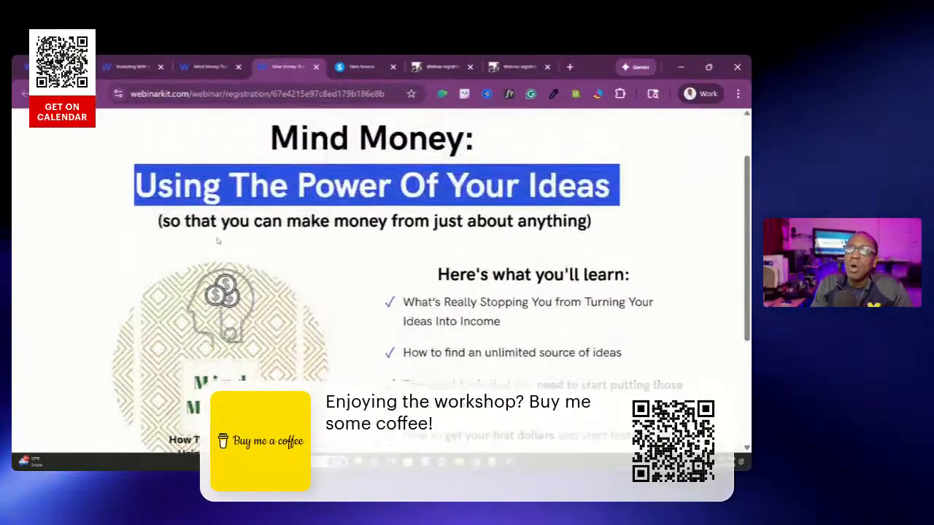
scroll(229, 236, "down", 3)
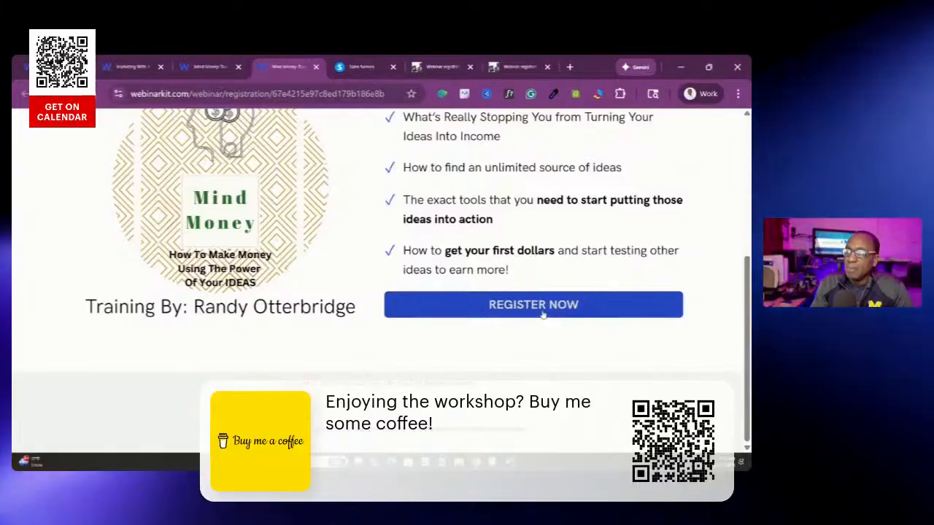
scroll(543, 314, "up", 5)
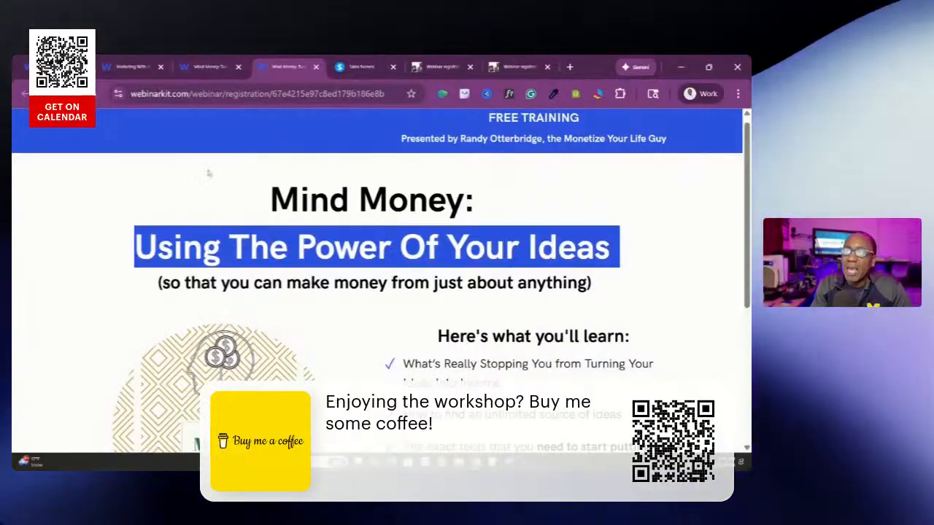
scroll(480, 246, "down", 3)
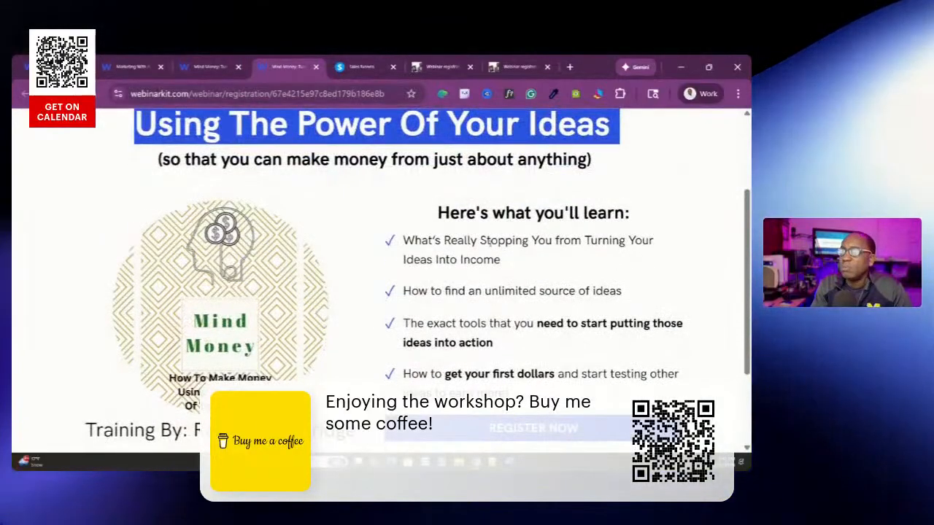
scroll(480, 240, "down", 3)
scroll(272, 316, "up", 6)
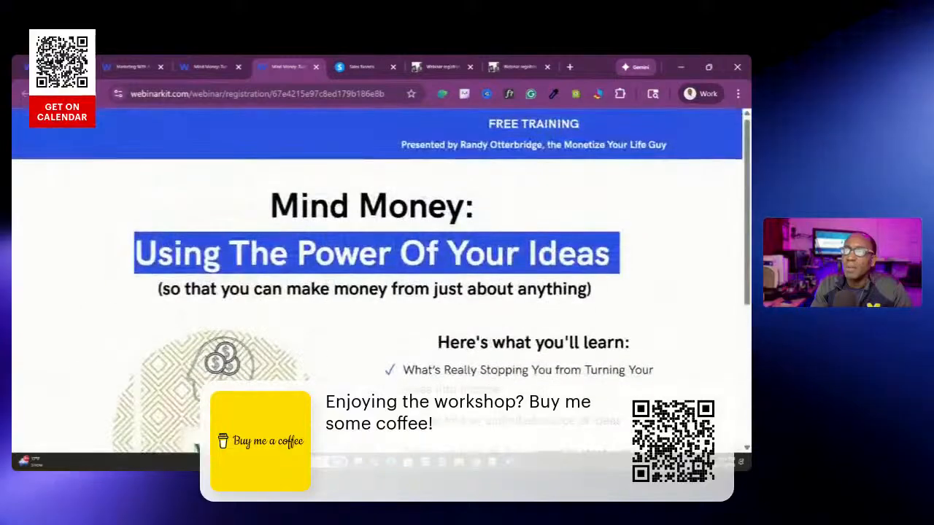
From the "Mind Money" thank-you page, start a Facebook share with the text "Too awesome to talk about it...see for yourself."
left_click(208, 67)
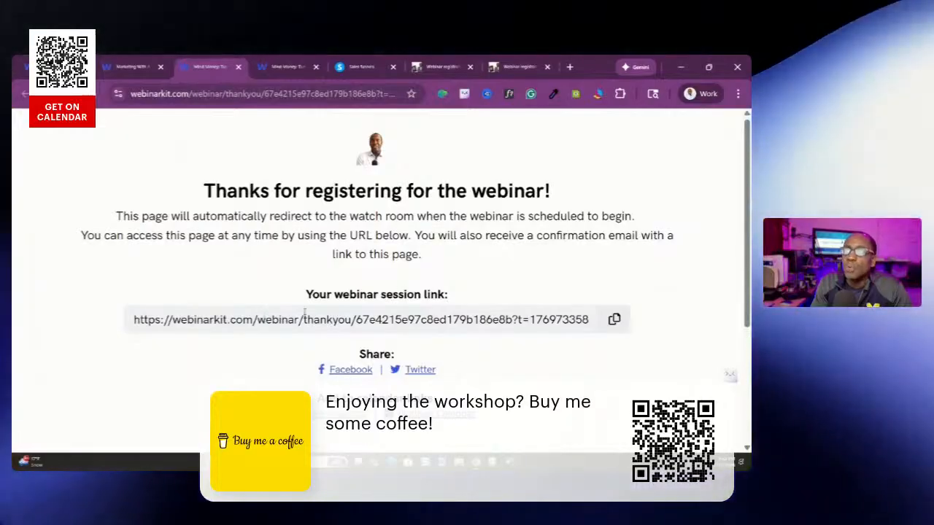
left_click(342, 371)
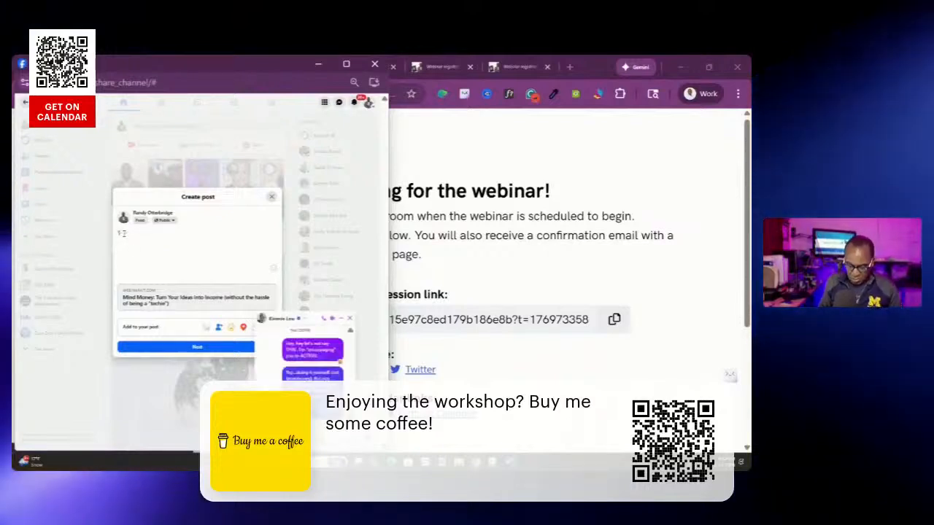
type("have")
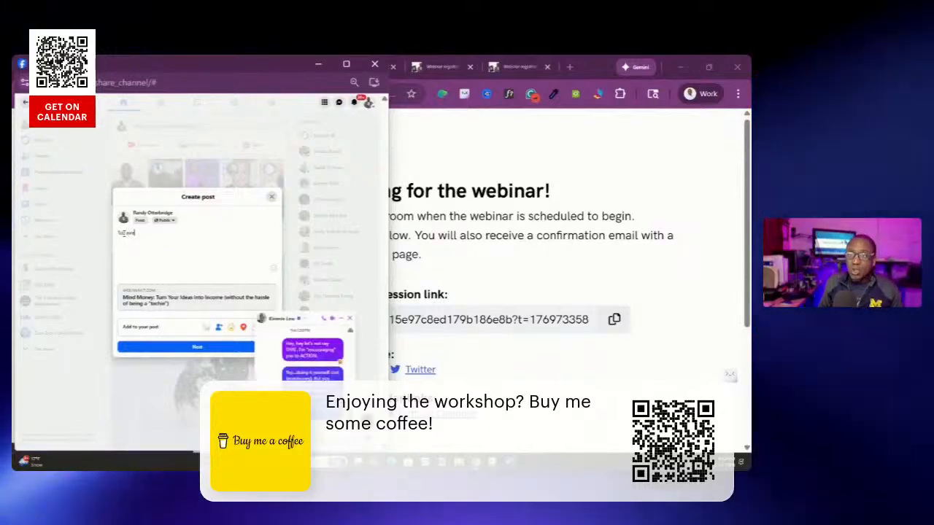
type("ome to")
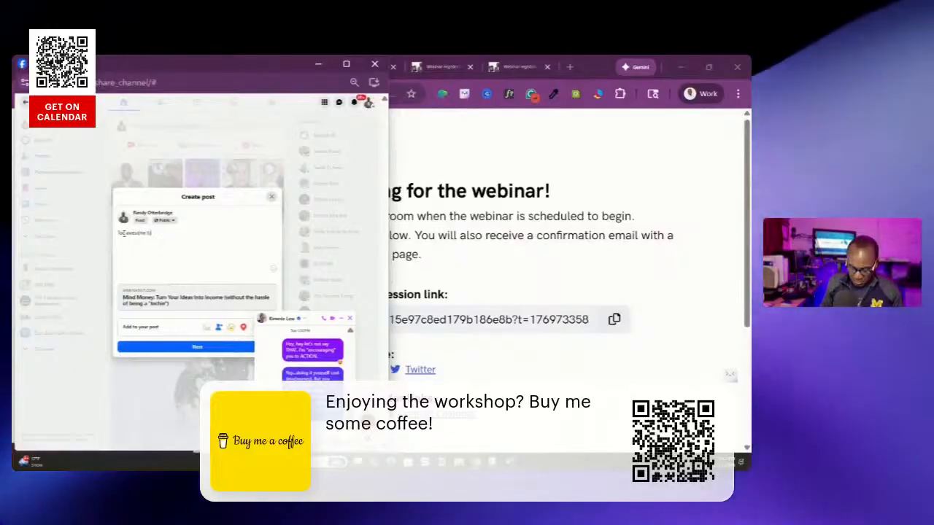
type("l")
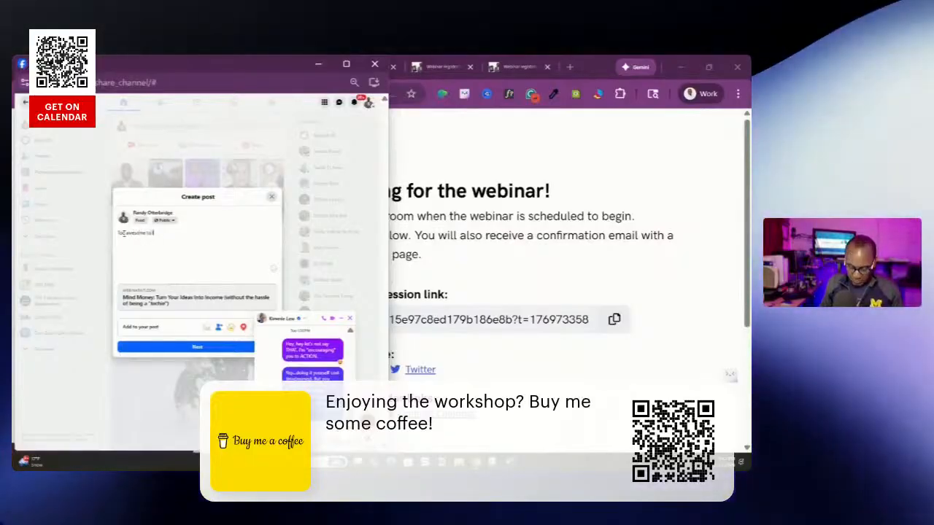
type("alk about it")
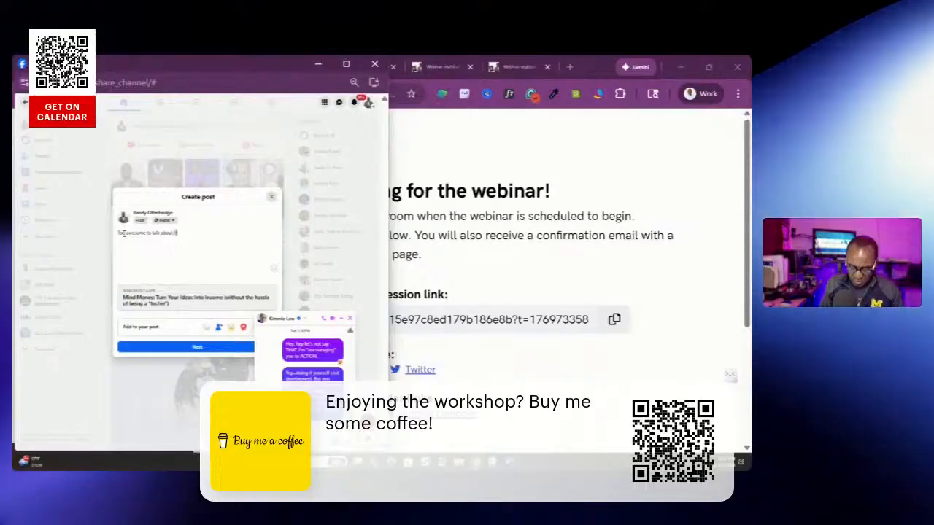
type("...see")
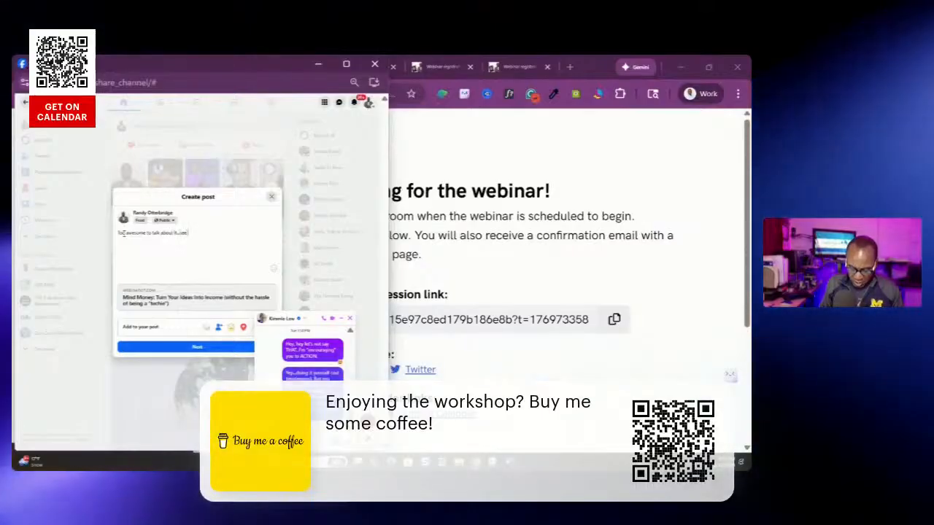
type(" for your")
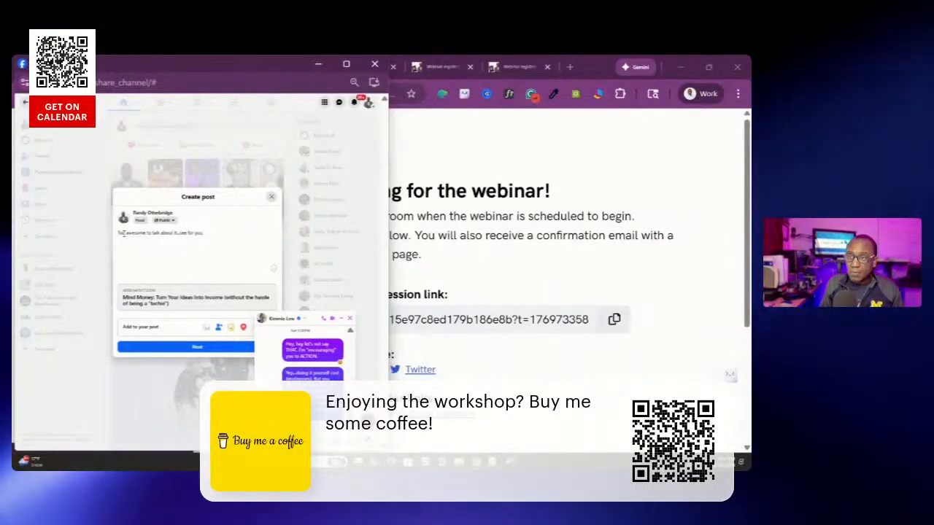
type("self")
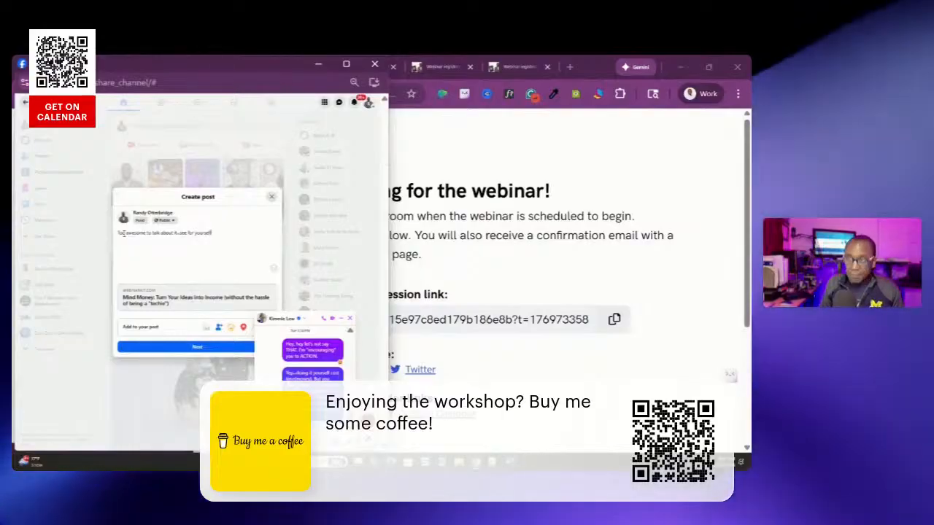
type(".")
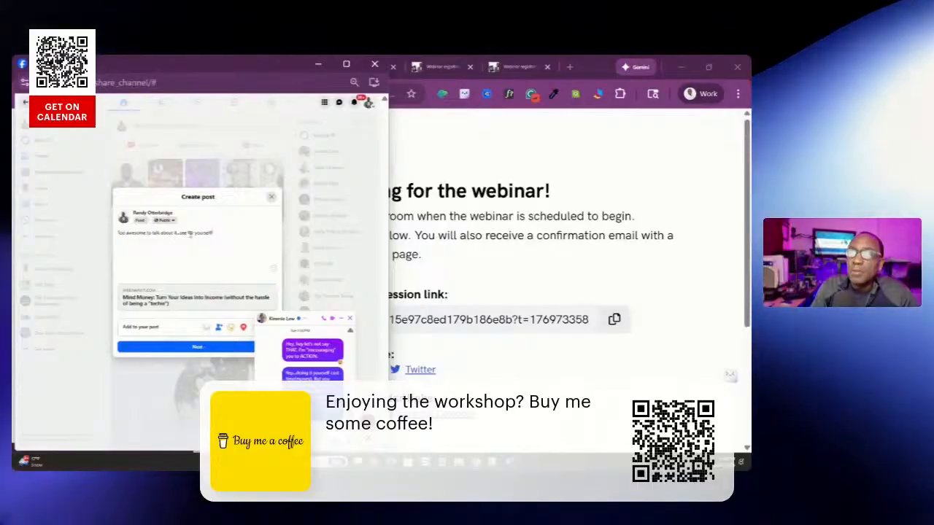
Publish the webinar post on Facebook with a public audience, and close the open chat and the Facebook window
left_click(194, 348)
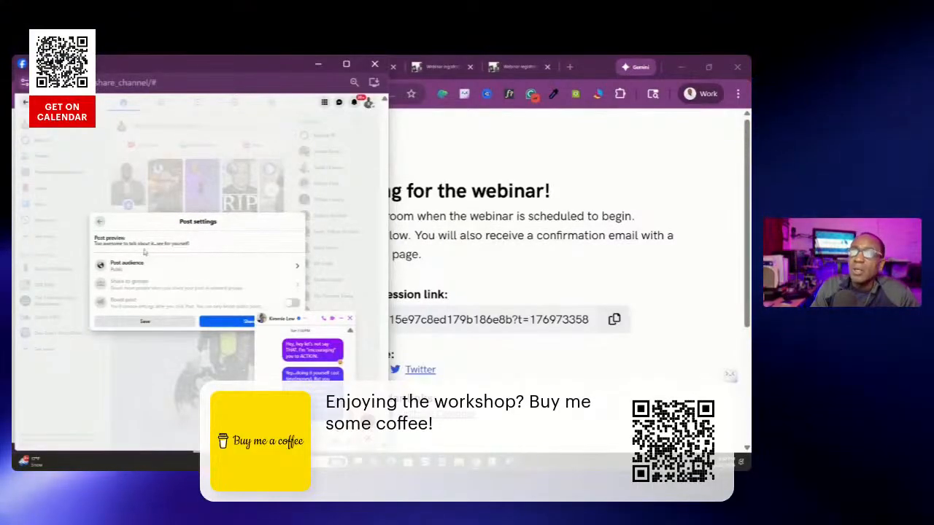
left_click(245, 322)
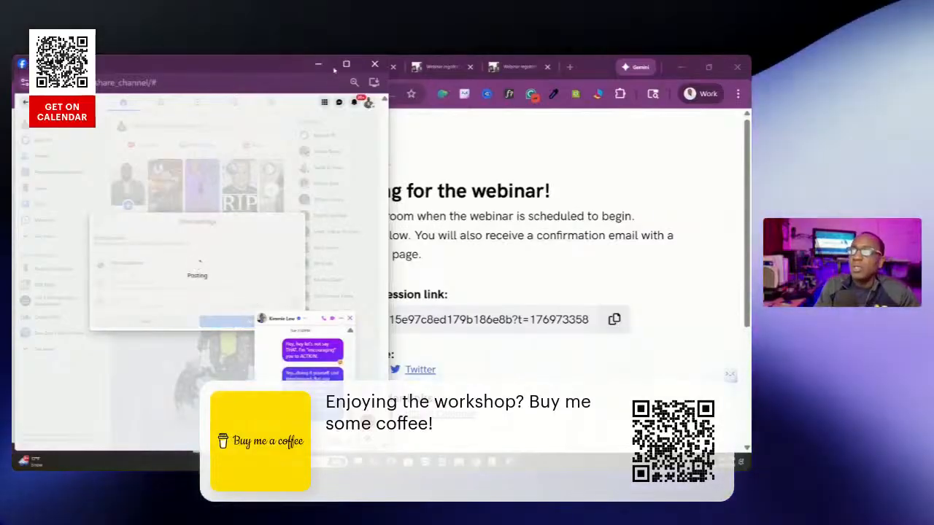
left_click(349, 319)
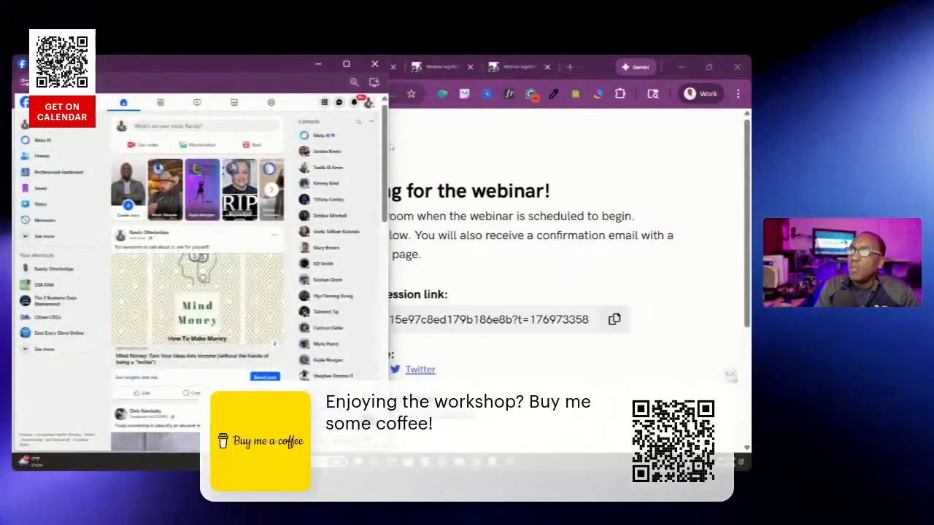
left_click(374, 65)
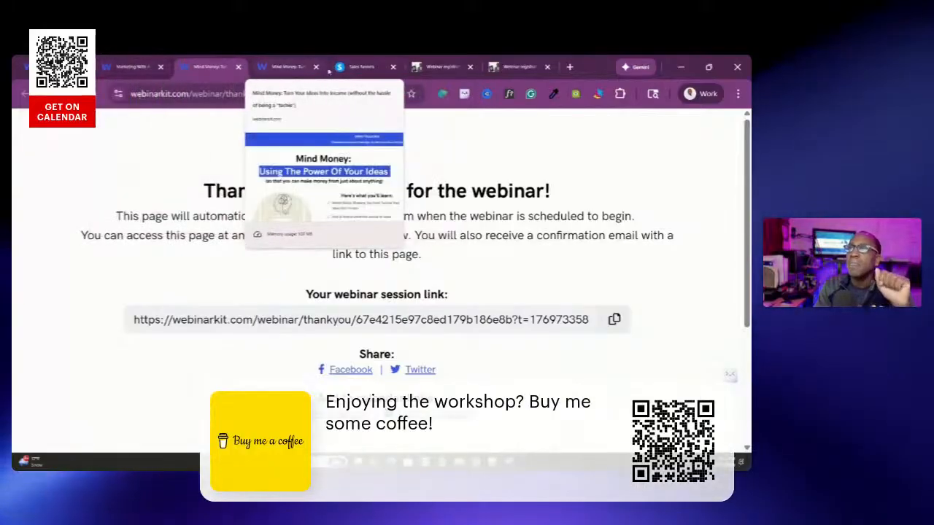
Return to the "Mind Money" registration page and review its headline and learning points
left_click(276, 72)
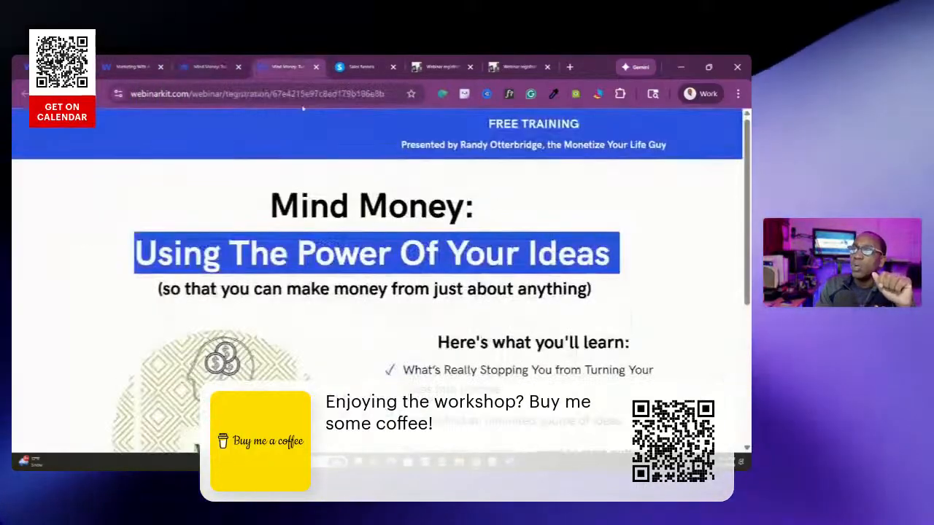
scroll(379, 191, "down", 2)
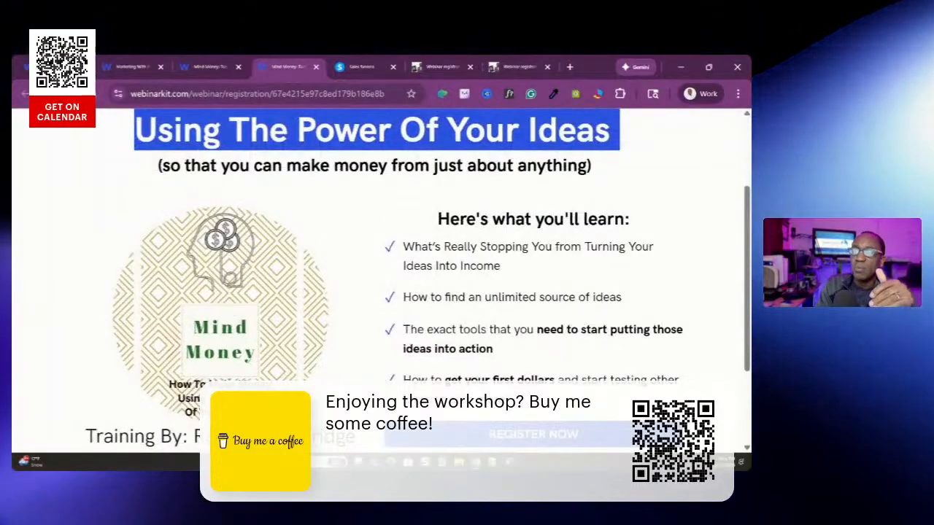
scroll(454, 313, "down", 2)
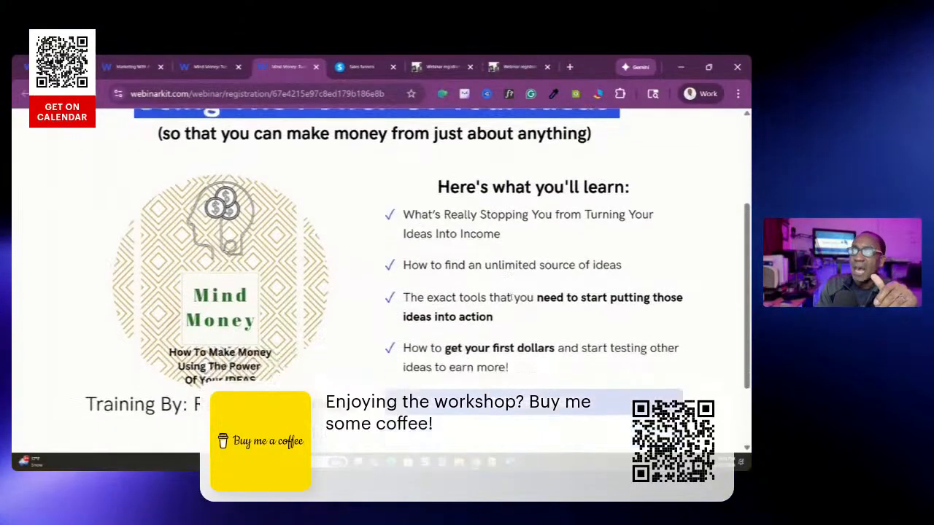
scroll(421, 170, "up", 4)
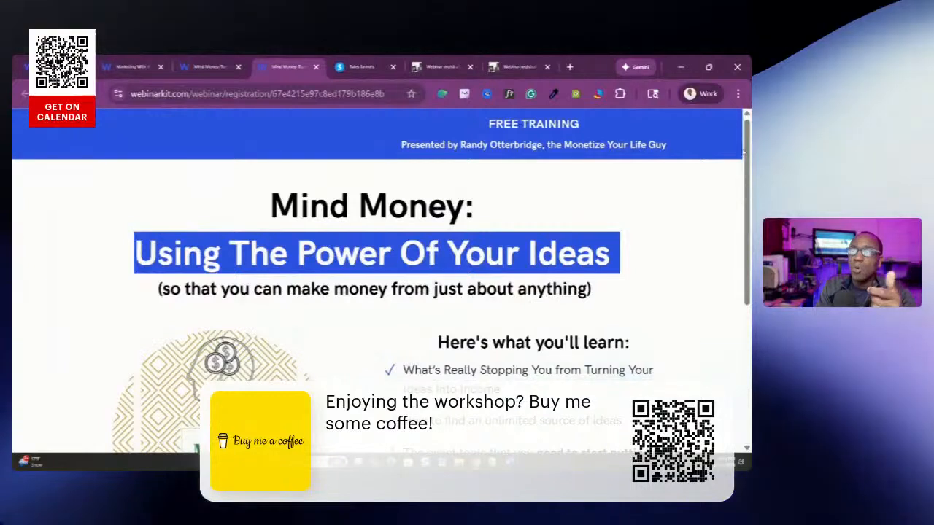
View the "Marketing to Make Money" webinar thank-you page and look over its registration confirmation content
mouse_move(206, 67)
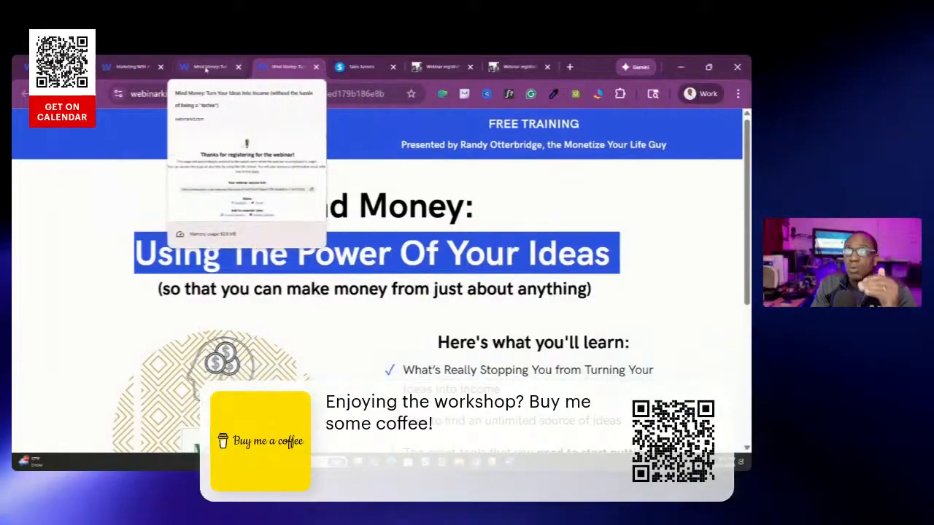
left_click(131, 67)
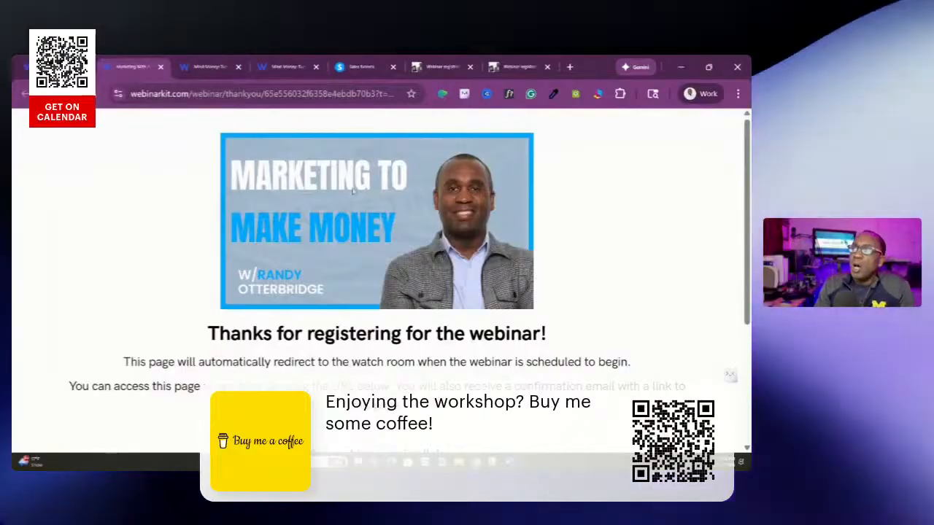
scroll(353, 191, "down", 4)
scroll(240, 244, "up", 3)
scroll(240, 244, "down", 2)
scroll(240, 244, "up", 3)
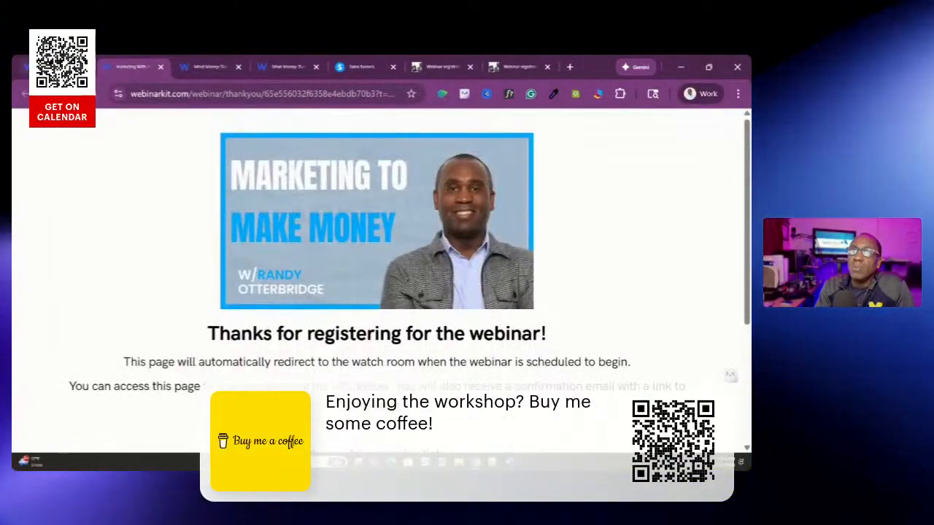
scroll(117, 136, "down", 3)
scroll(117, 137, "up", 3)
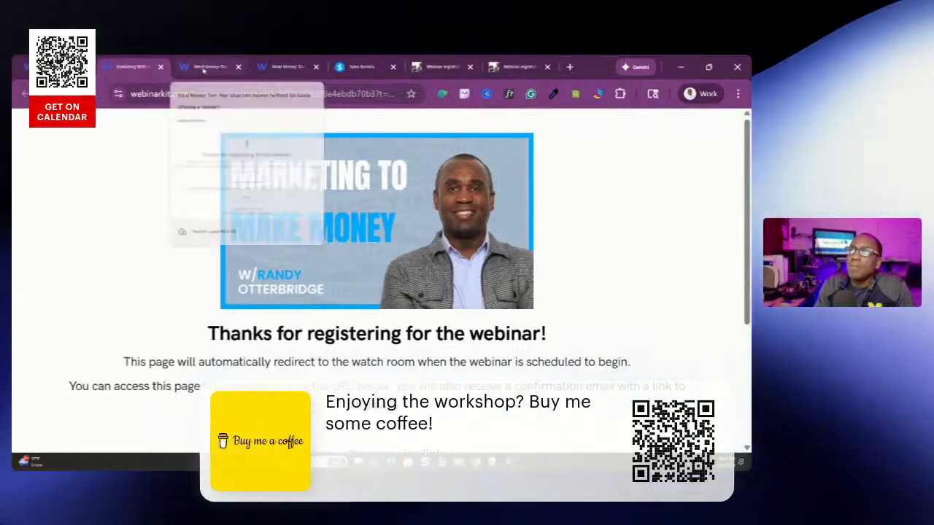
Close the "Mind Money" registration and thank-you pages, and return to the "Marketing to Make Money" thank-you page
mouse_move(288, 69)
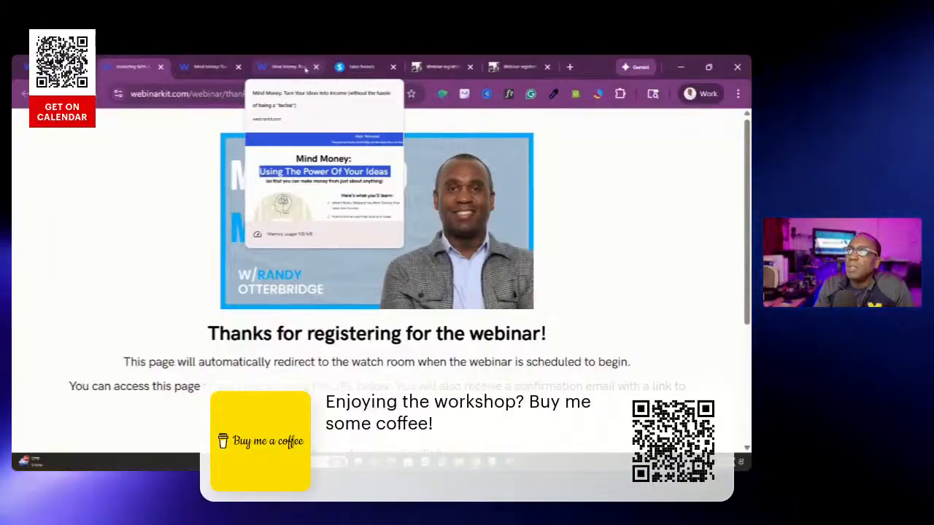
left_click(275, 66)
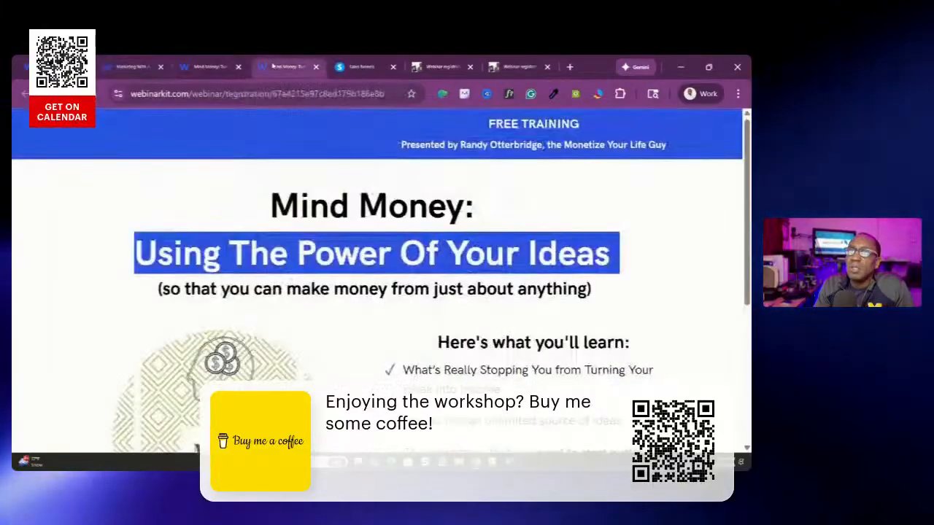
left_click(316, 66)
left_click(232, 66)
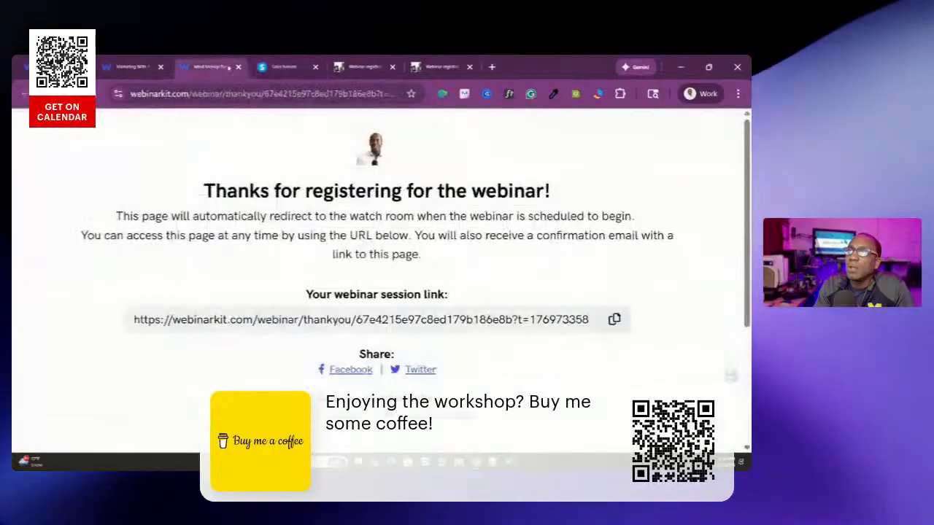
left_click(238, 66)
left_click(136, 67)
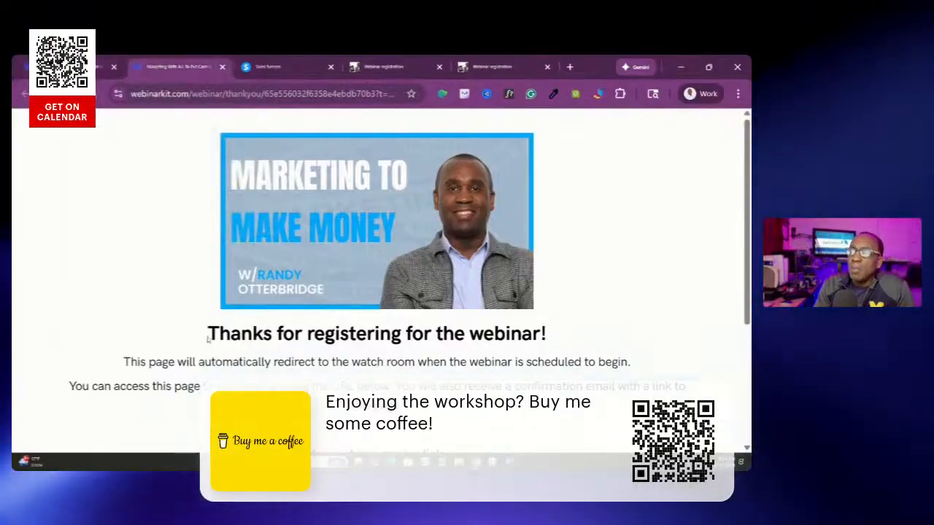
scroll(268, 341, "down", 5)
scroll(266, 366, "up", 5)
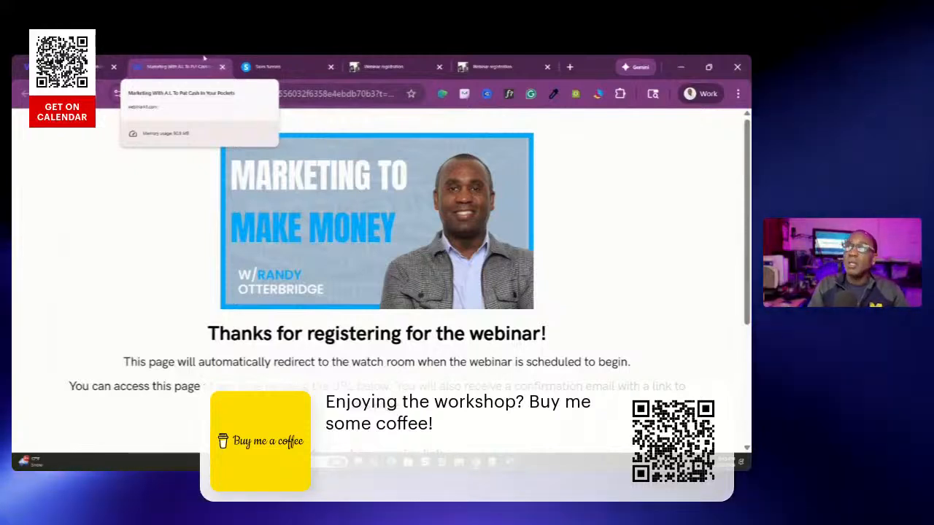
Close the "Marketing to Make Money" thank-you page, glance at the fast-website registration page, and return to the Fast Website Buildout configuration
left_click(222, 67)
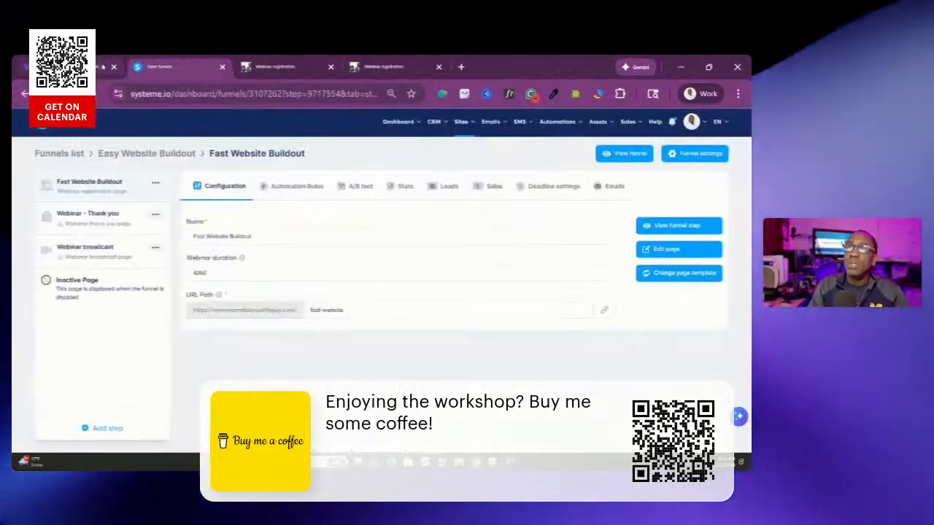
left_click(282, 67)
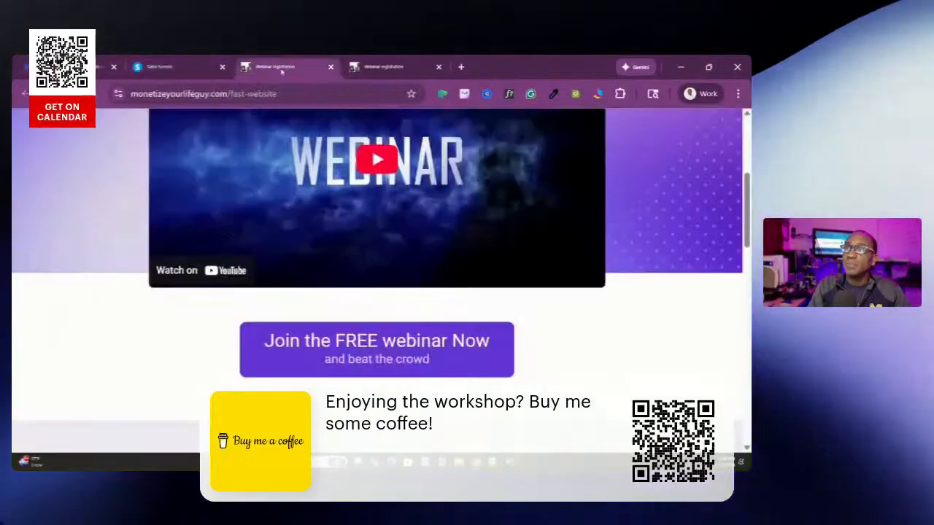
left_click(196, 68)
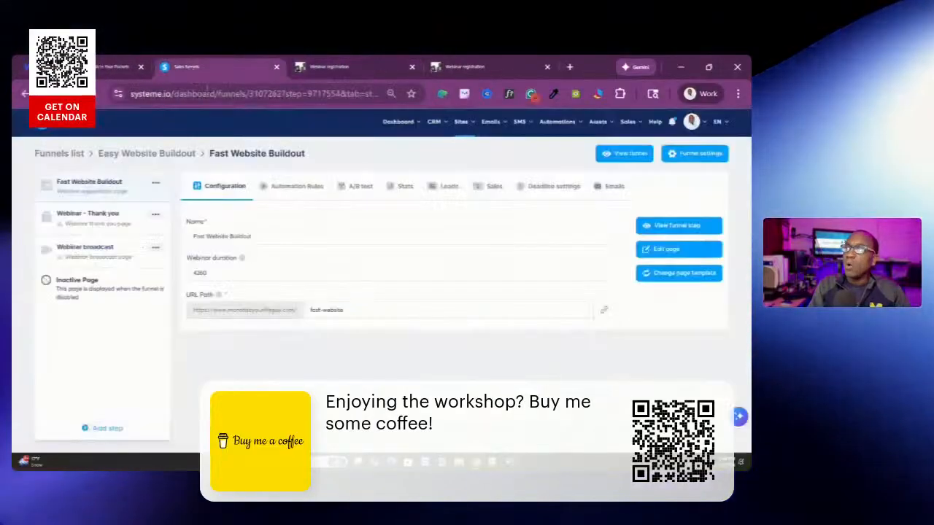
Create a new webinar sales funnel named "DD" and open its registration page configuration
mouse_move(468, 128)
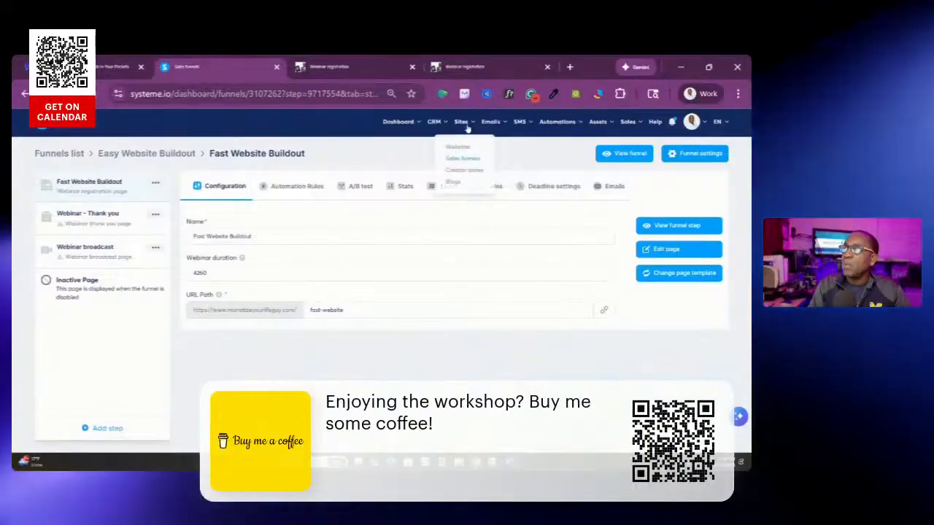
left_click(455, 160)
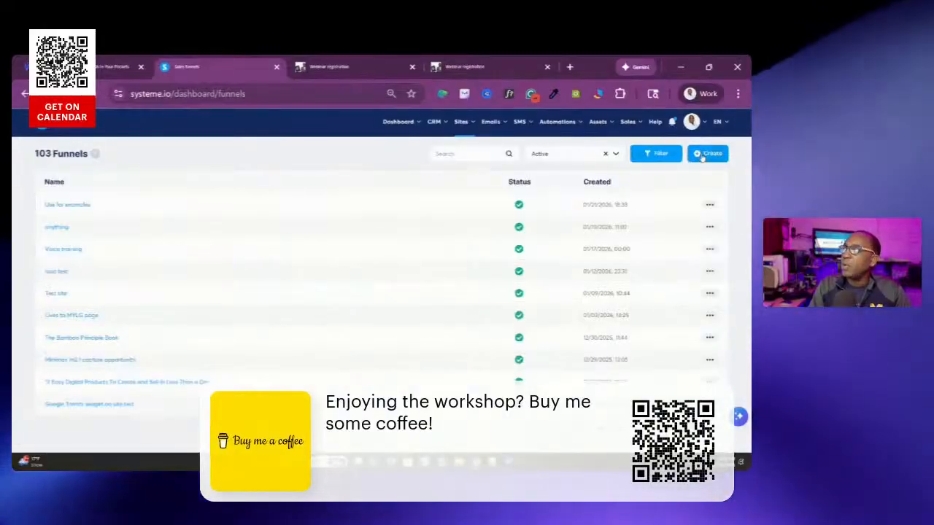
left_click(707, 153)
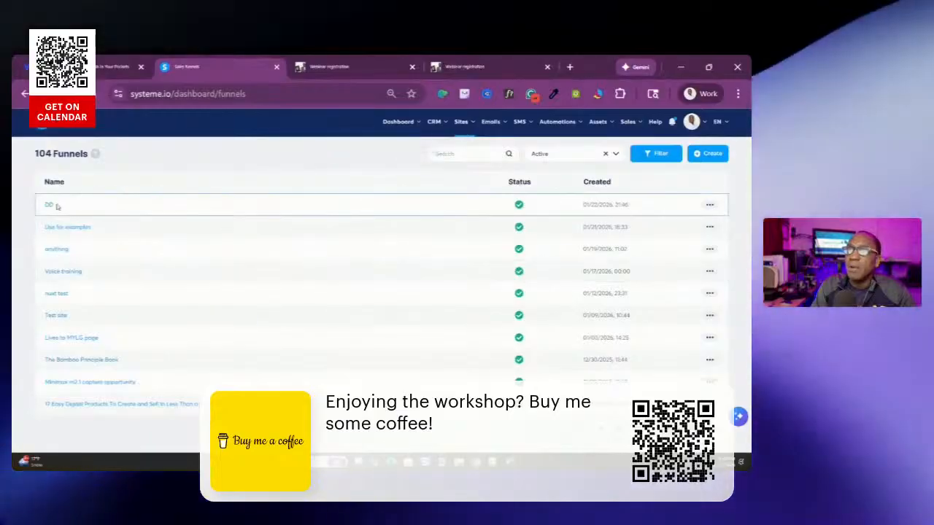
left_click(49, 205)
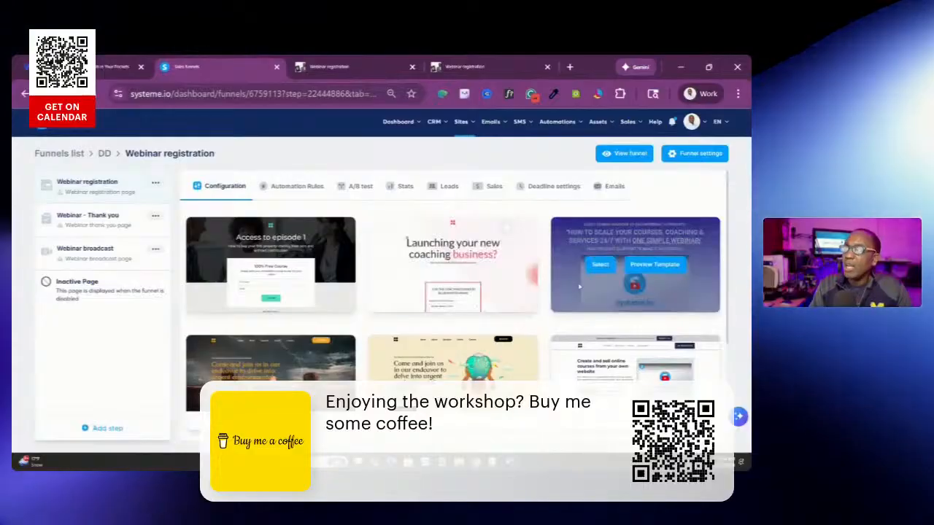
Browse the webinar registration templates and select the "Create and sell online courses from your own website" template
scroll(369, 284, "down", 1)
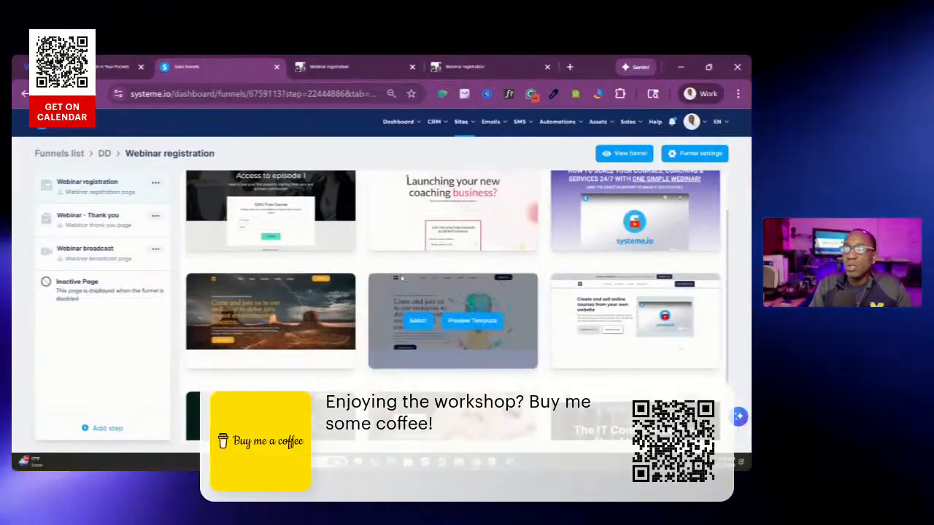
scroll(372, 283, "up", 1)
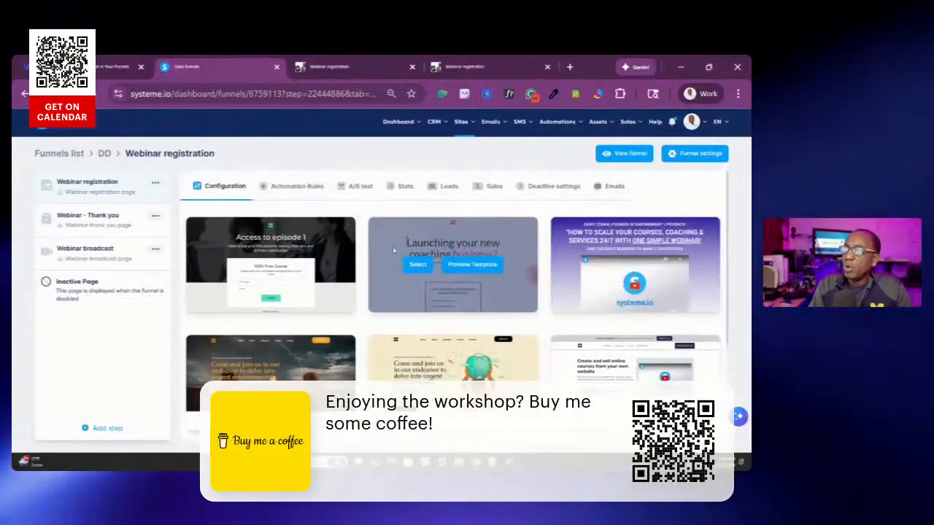
scroll(540, 244, "down", 2)
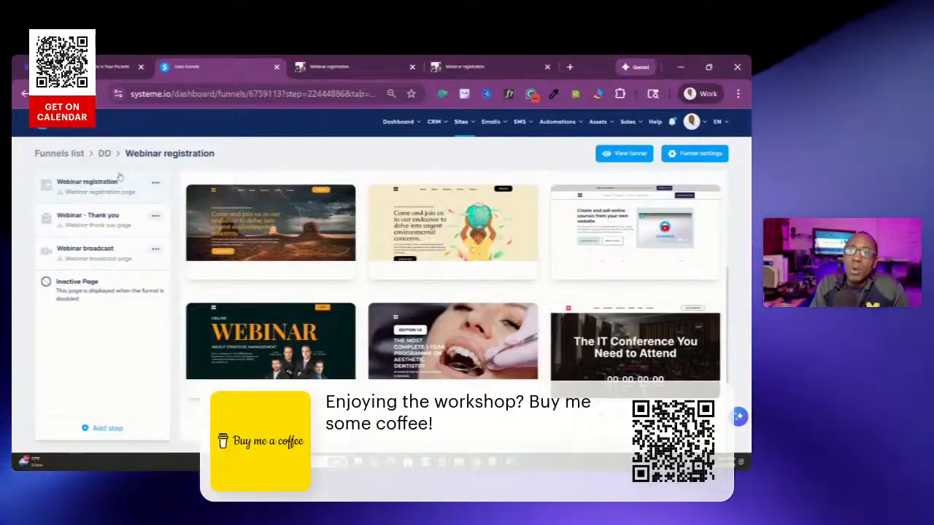
mouse_move(77, 255)
left_mouse_down()
mouse_move(73, 192)
mouse_move(66, 271)
mouse_move(76, 259)
left_mouse_up()
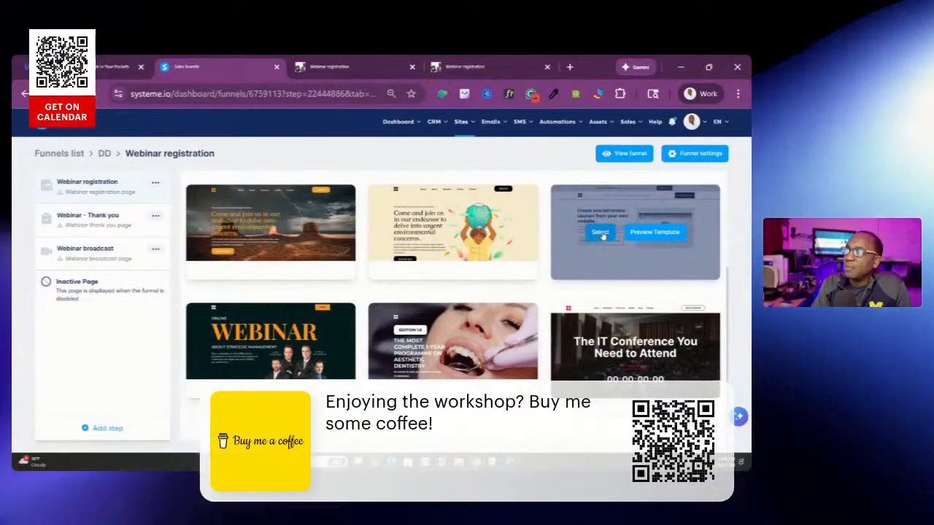
left_click(601, 233)
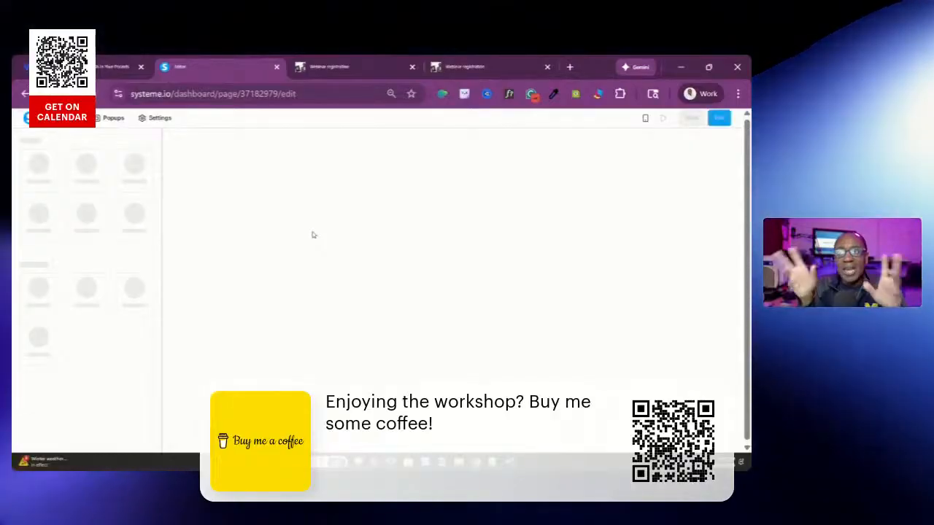
Review the registration template's sections in the page editor, from the hero with the email form to the daily webinar schedule
scroll(312, 234, "down", 5)
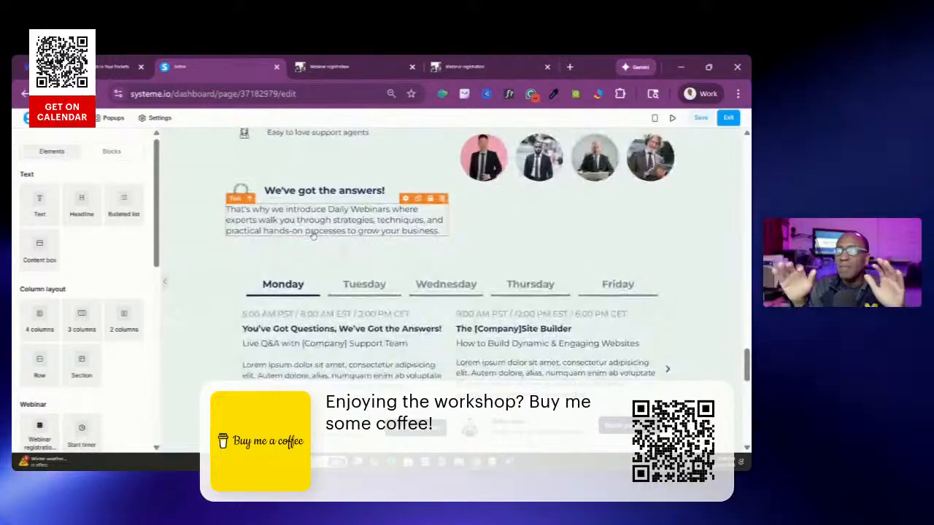
scroll(580, 230, "up", 10)
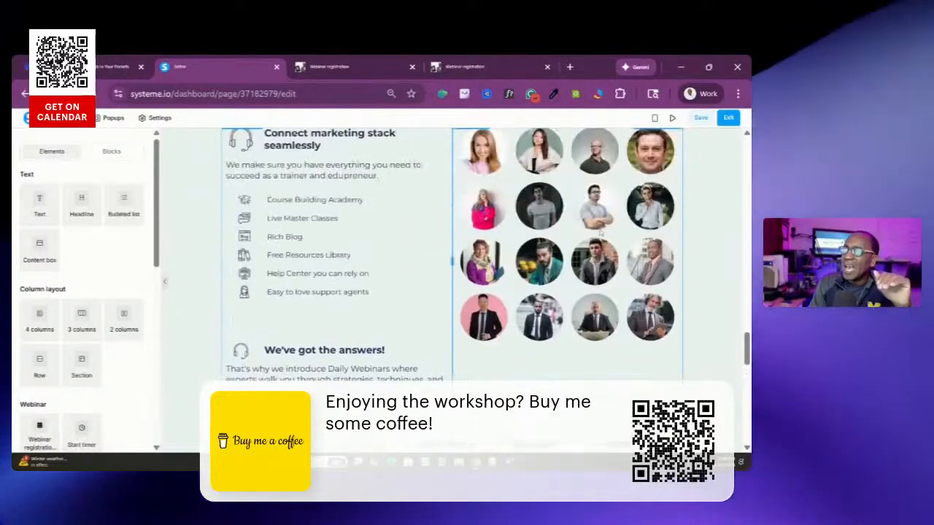
scroll(578, 223, "up", 10)
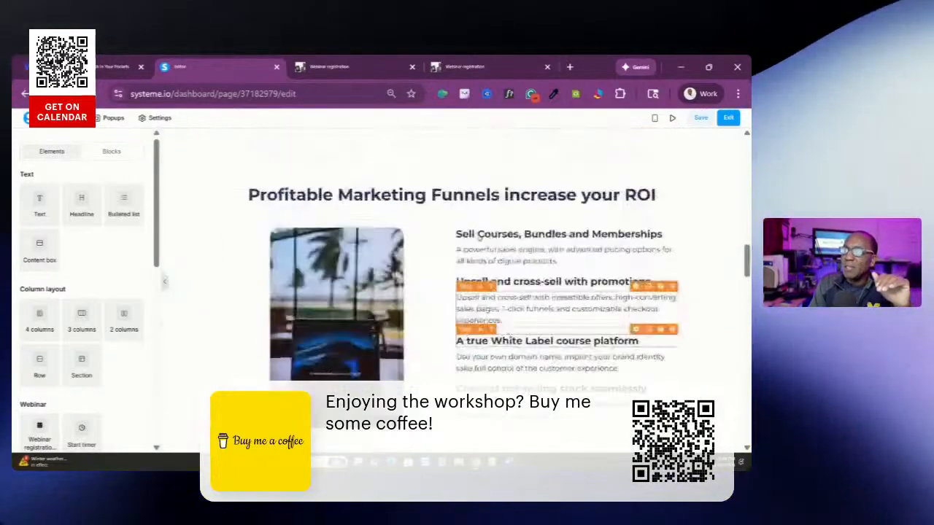
scroll(579, 214, "up", 10)
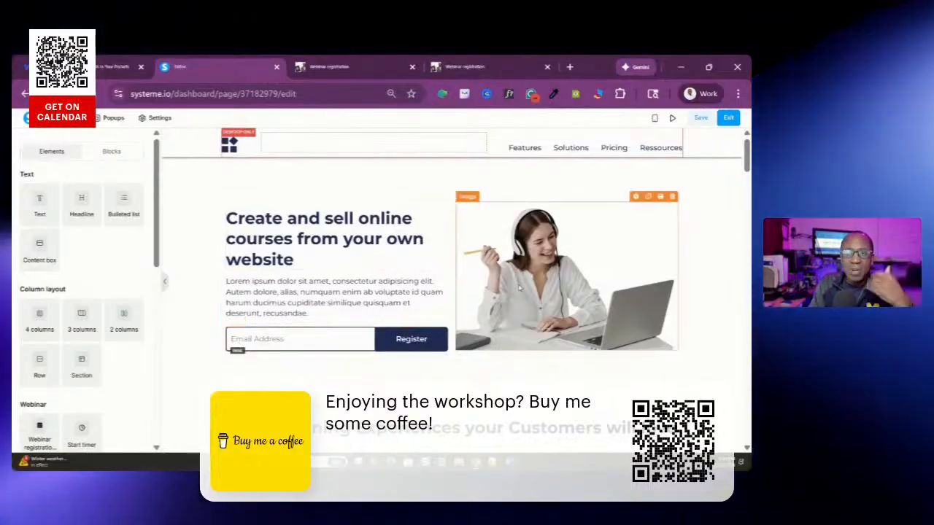
scroll(520, 290, "down", 3)
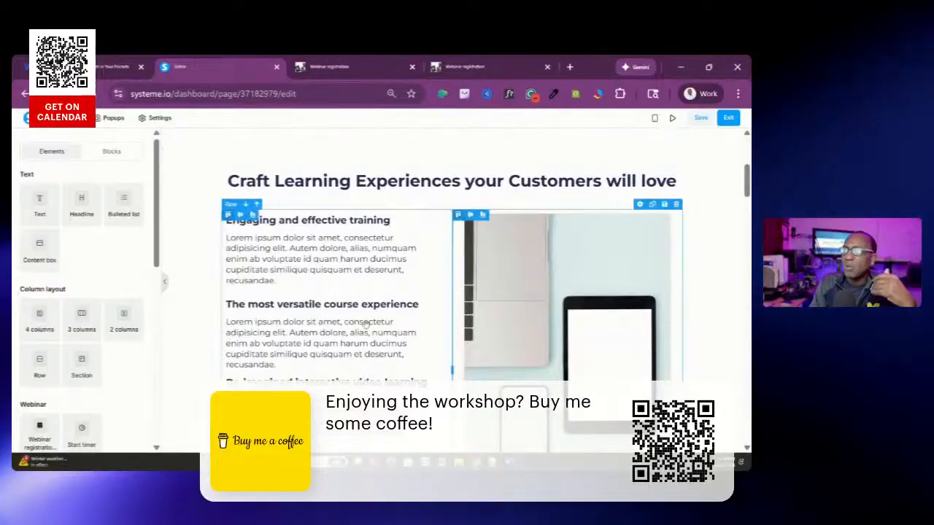
scroll(321, 292, "down", 5)
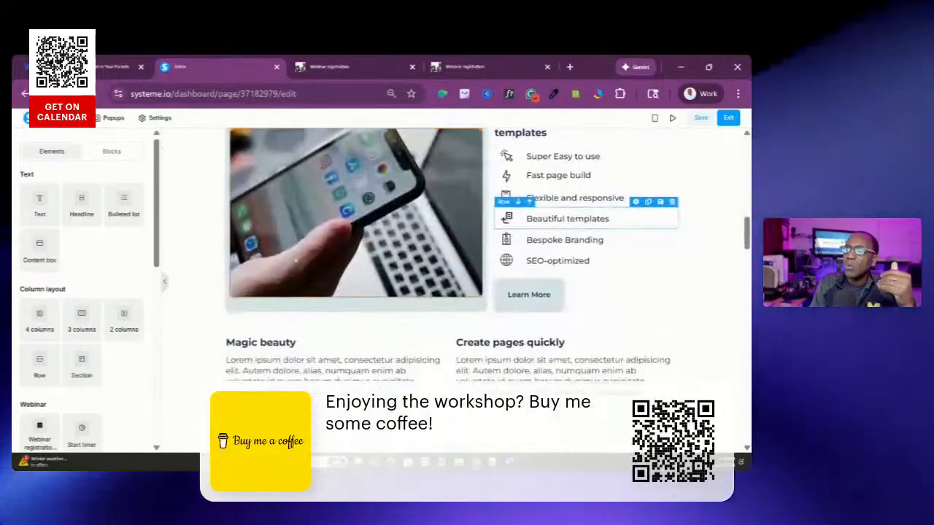
scroll(296, 259, "down", 7)
scroll(637, 168, "up", 2)
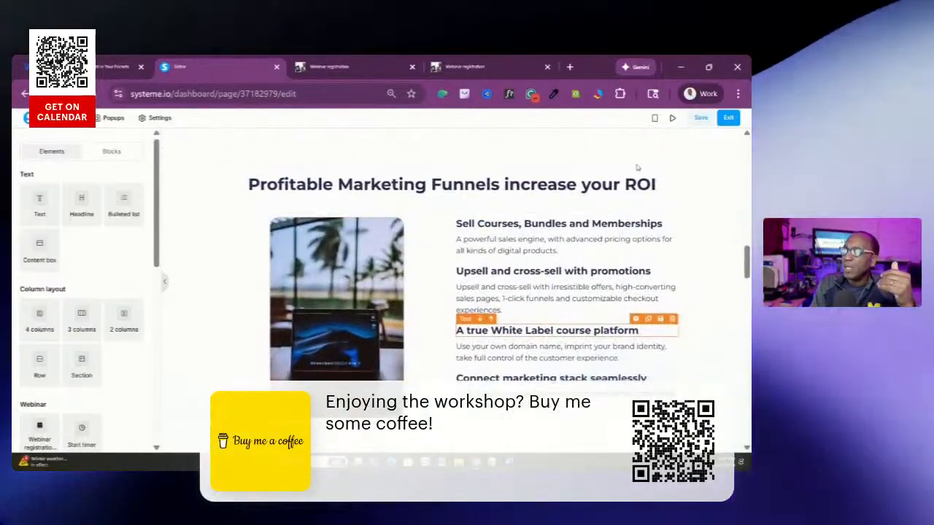
scroll(660, 255, "up", 3)
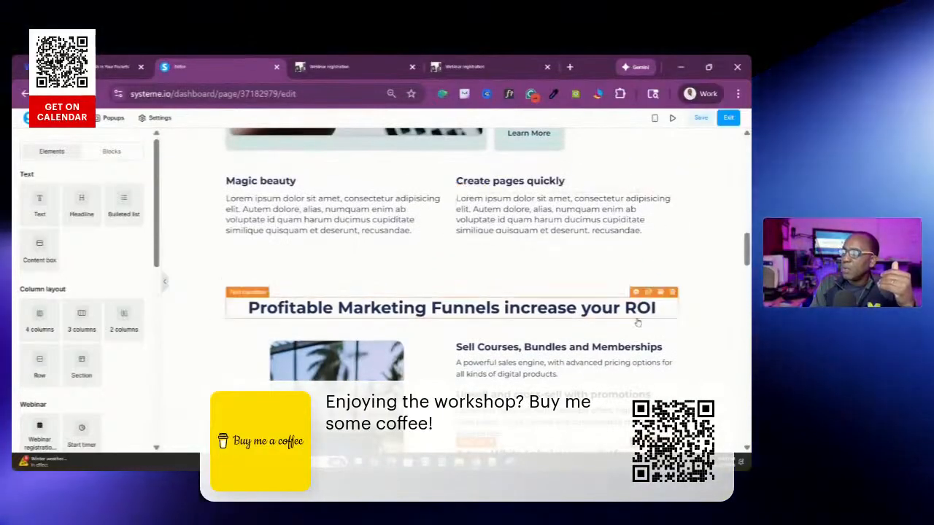
scroll(626, 193, "up", 7)
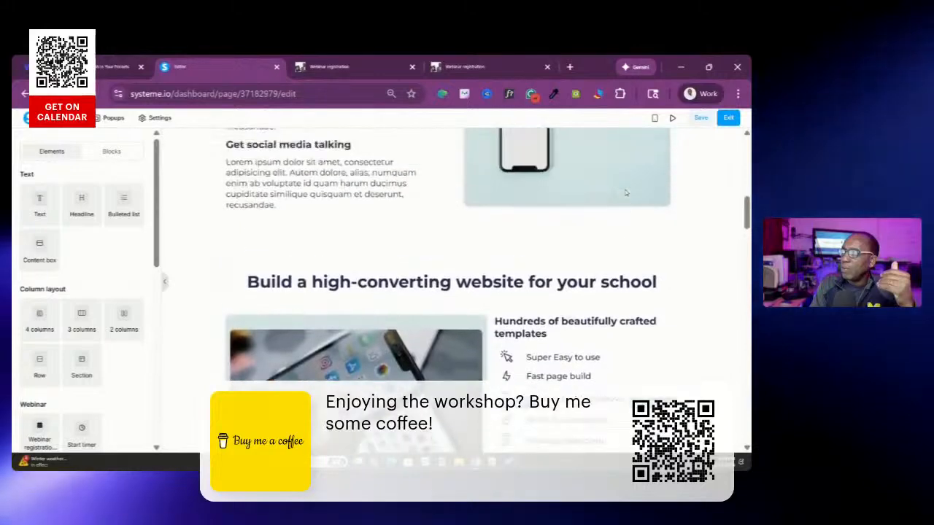
scroll(615, 207, "up", 8)
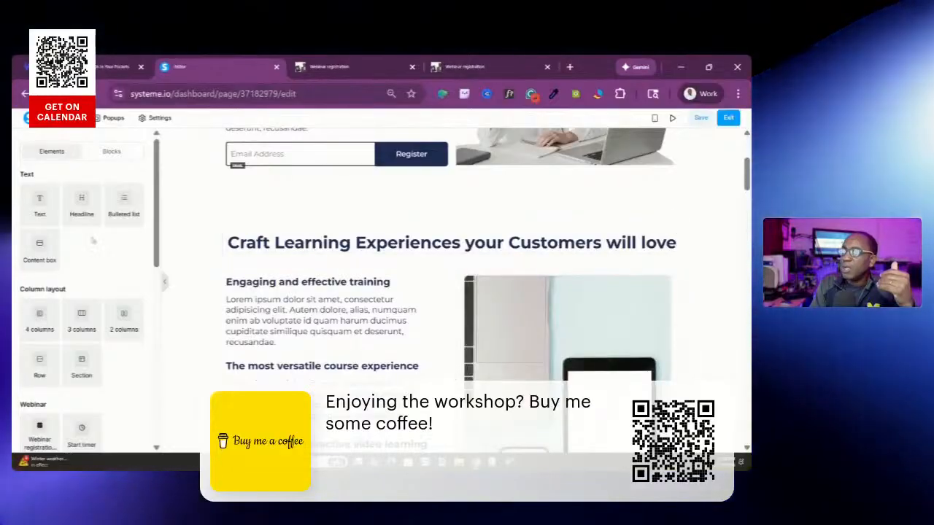
scroll(525, 251, "up", 1)
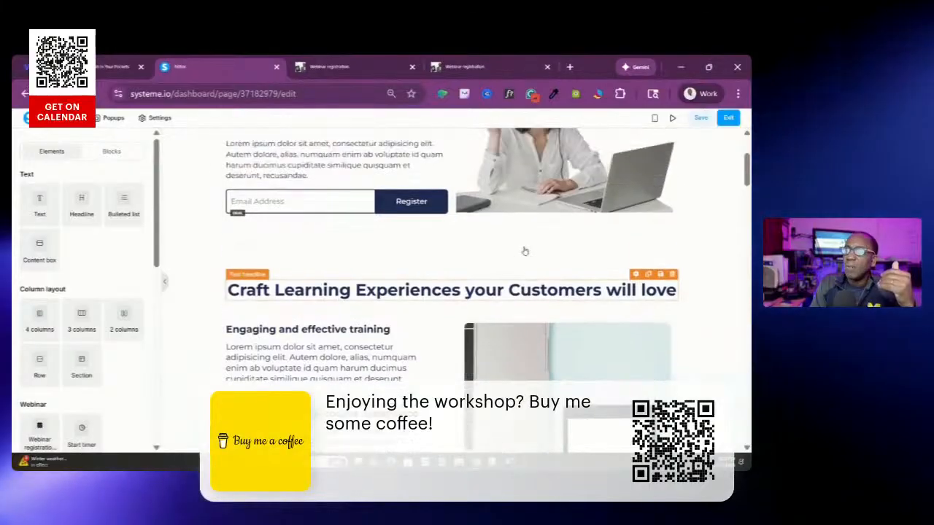
scroll(525, 251, "up", 3)
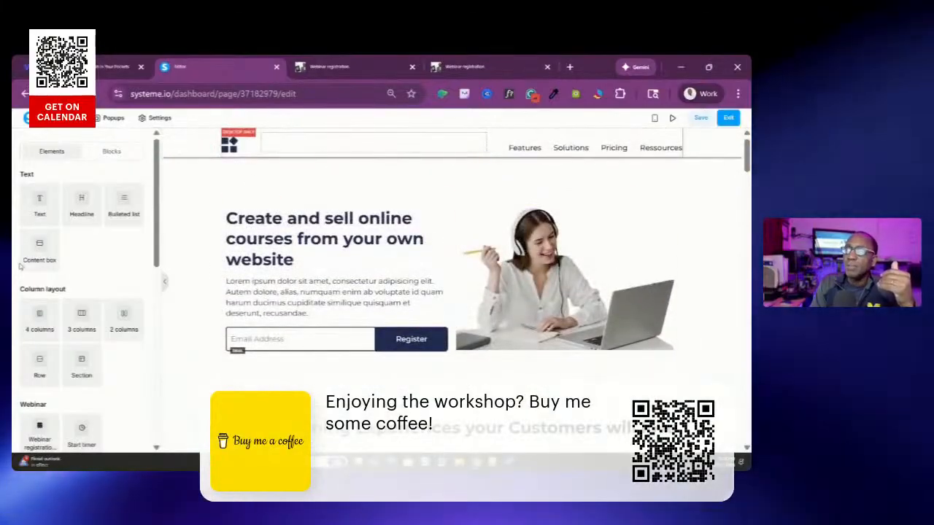
scroll(407, 325, "down", 15)
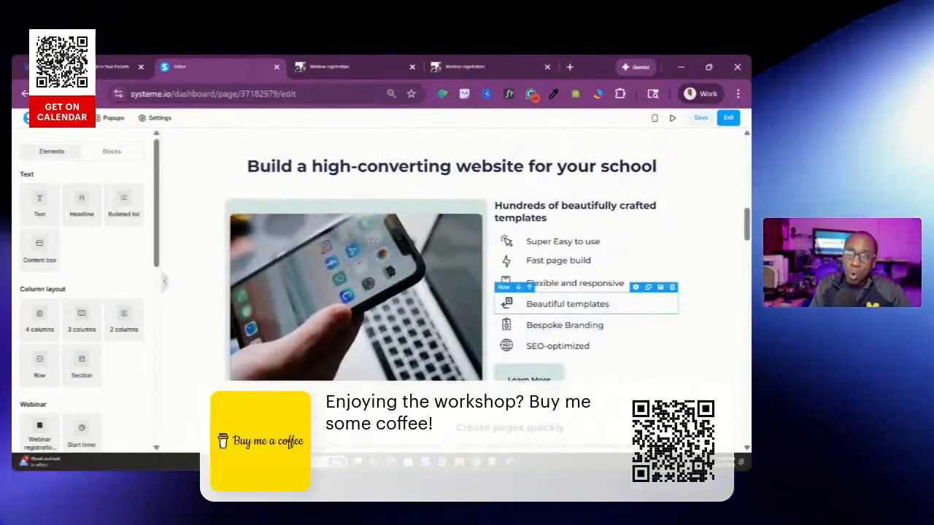
Add a Raw HTML element beneath the "Get social media talking" content of the registration page
left_click(116, 152)
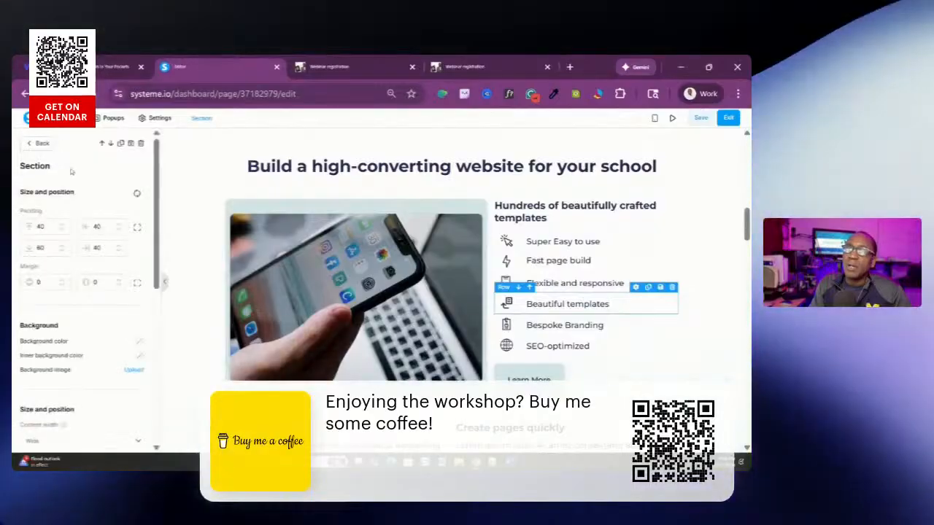
left_click_drag(155, 177, 207, 376)
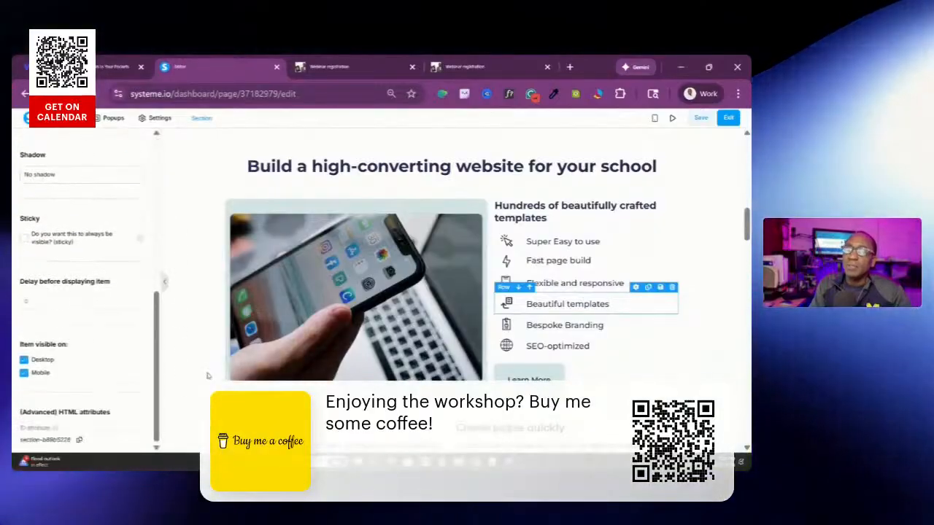
left_click(208, 376)
left_click_drag(156, 182, 162, 422)
left_click_drag(50, 410, 450, 154)
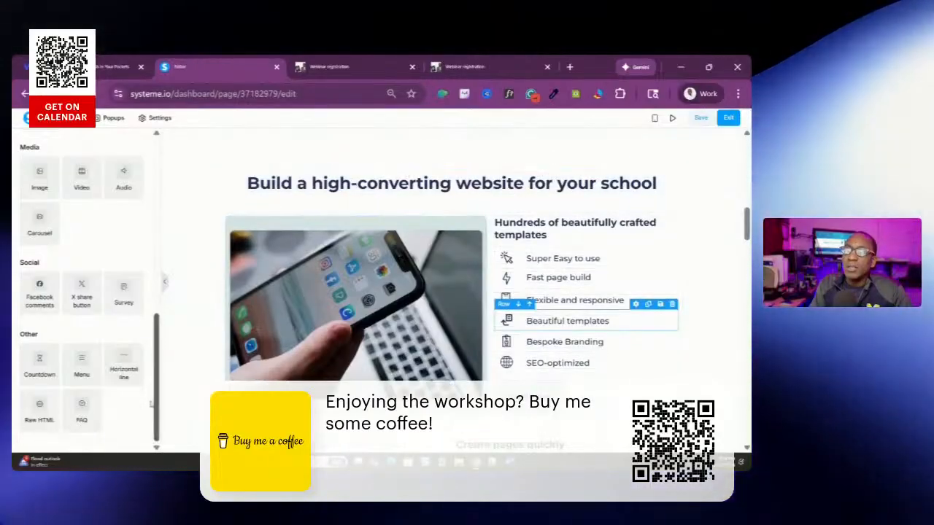
left_click_drag(305, 220, 504, 294)
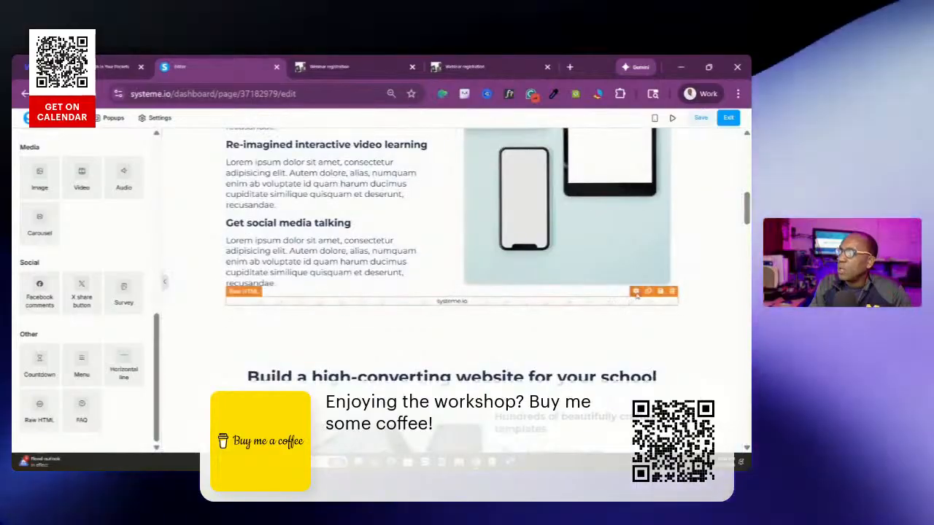
Delete the placeholder code from the new Raw HTML element and close its code editor
left_click(635, 291)
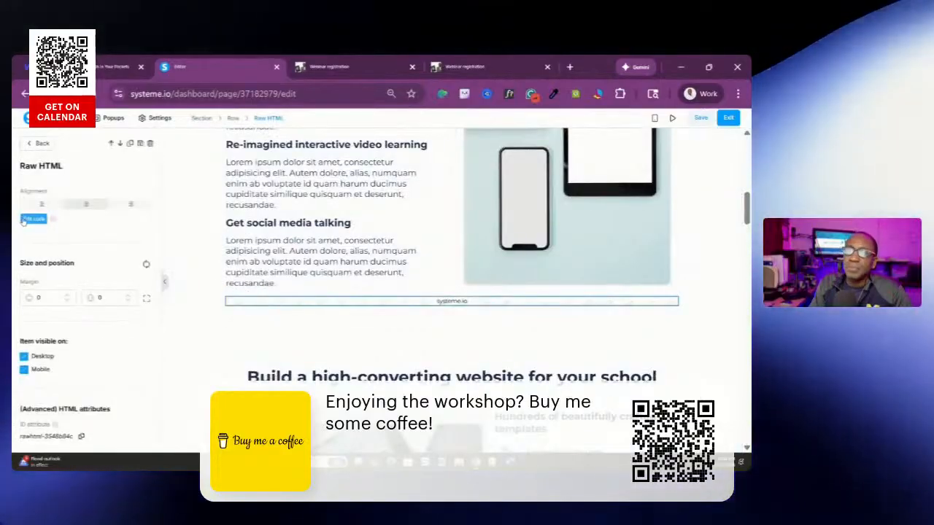
left_click(34, 221)
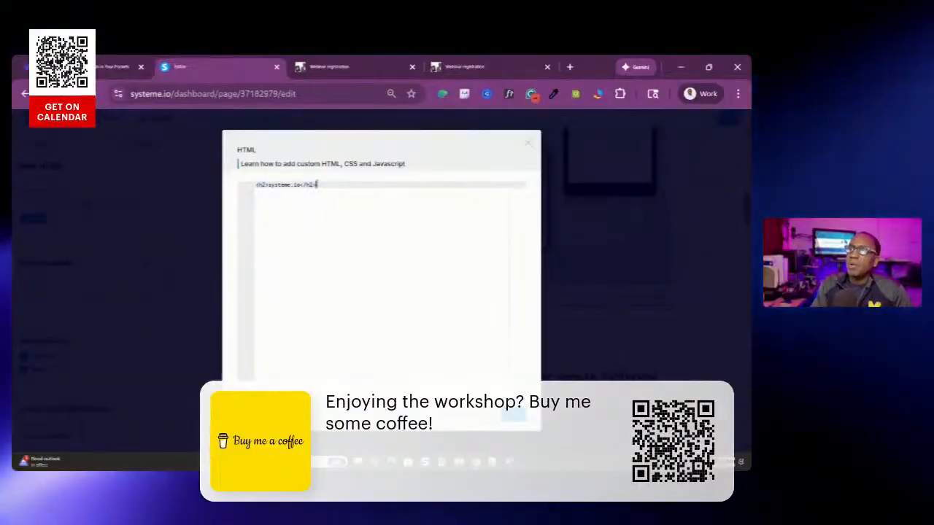
key("BackSpace")
key("BackSpace")
key("BackSpace")
key("BackSpace")
key("BackSpace")
key("BackSpace")
key("BackSpace")
key("BackSpace")
key("BackSpace")
key("BackSpace")
key("BackSpace")
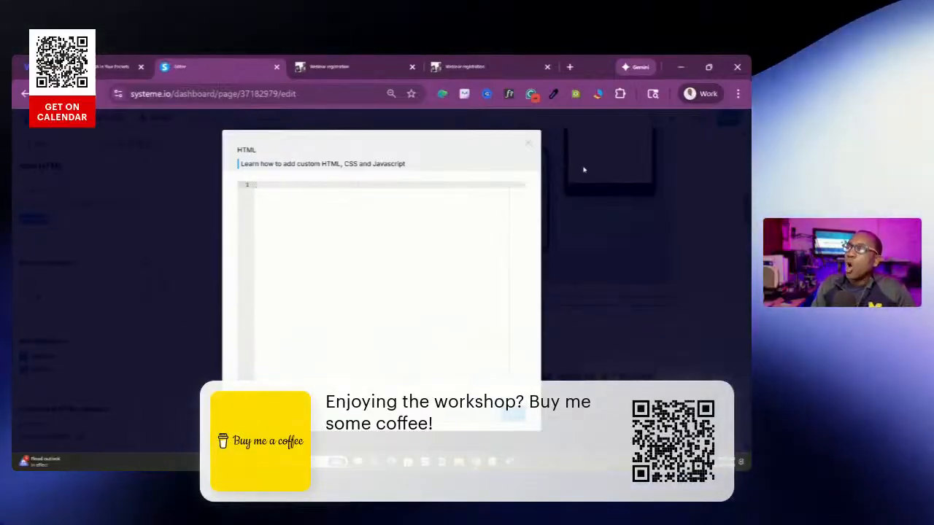
left_click(529, 142)
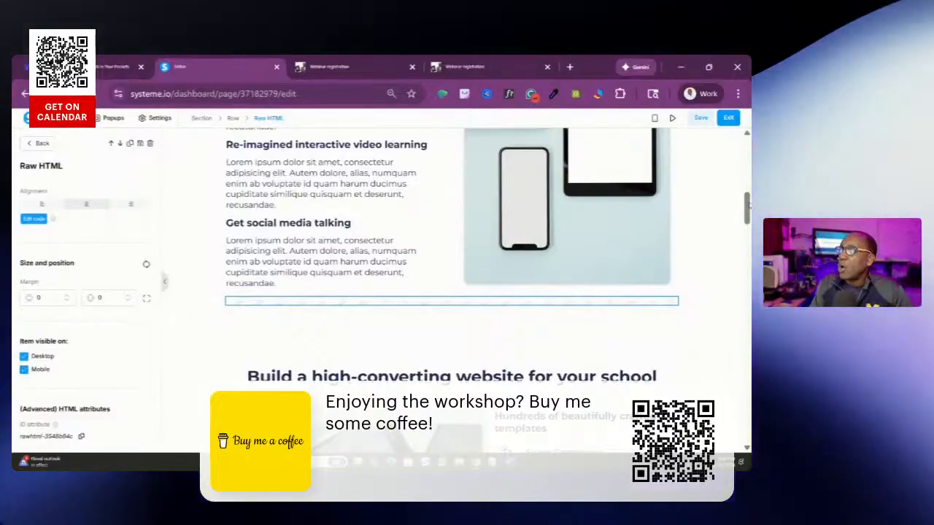
Place another Raw HTML element above the hero section, and leave the page editor without saving to return to the template choices
left_click(745, 217)
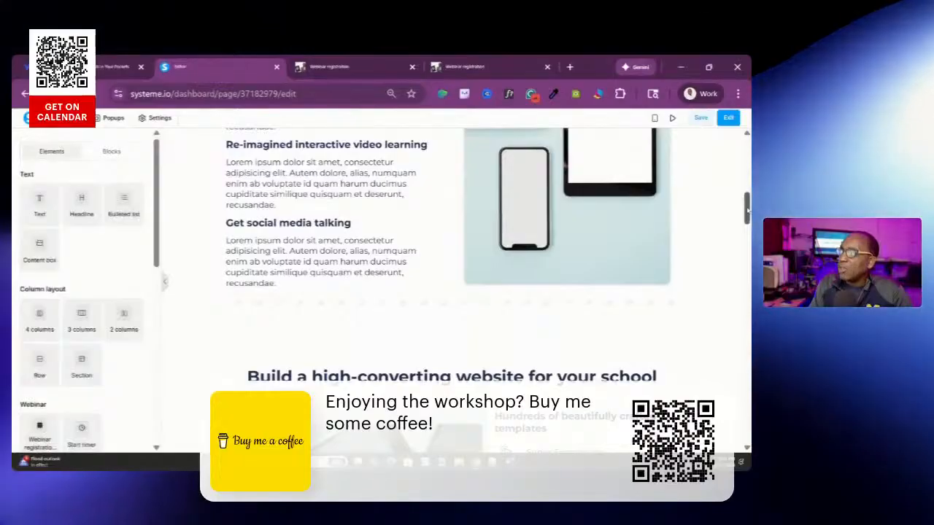
left_click_drag(747, 211, 741, 151)
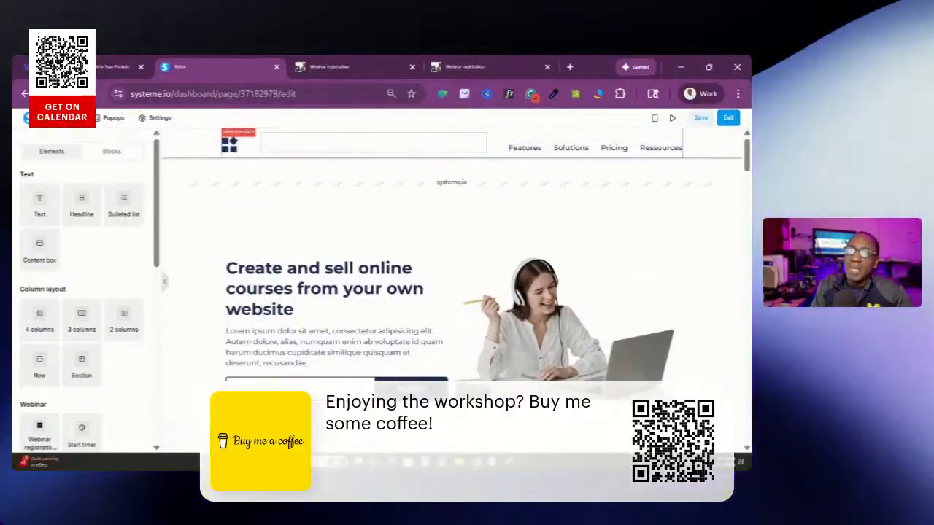
key("F5")
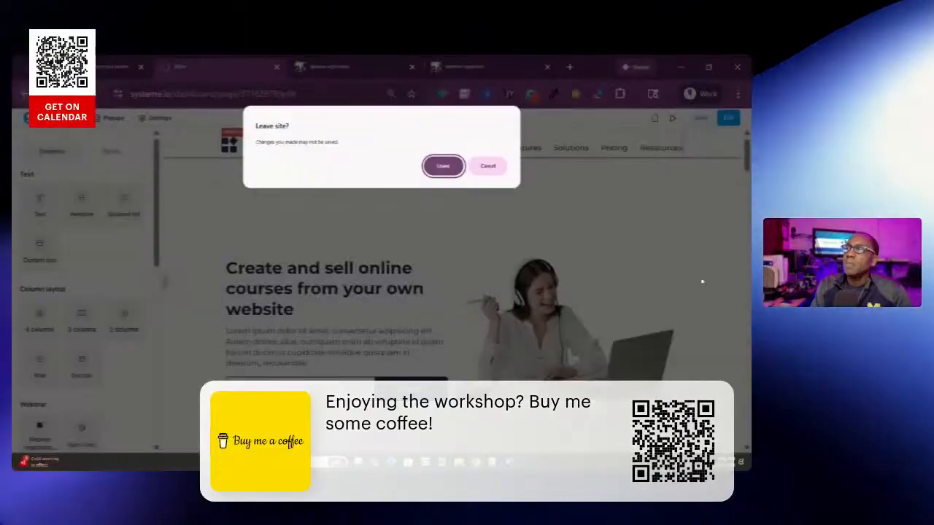
left_click(440, 167)
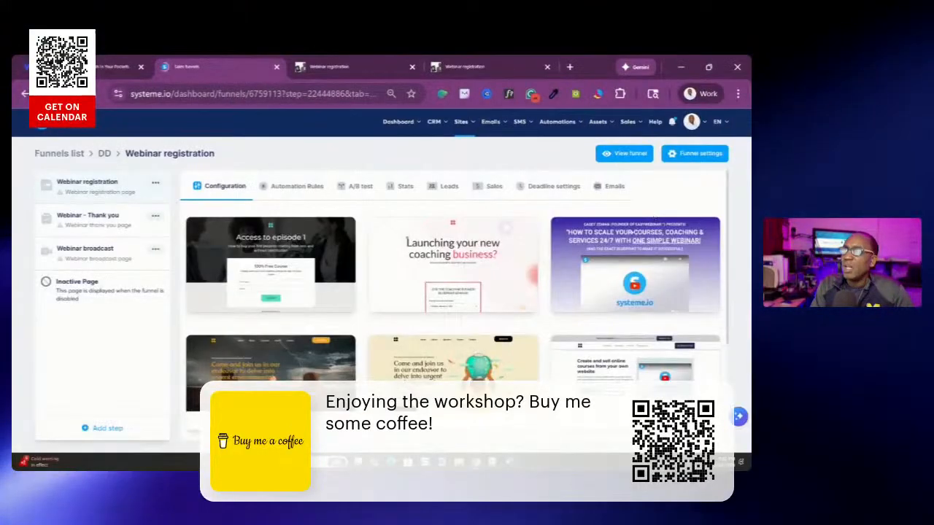
mouse_move(670, 257)
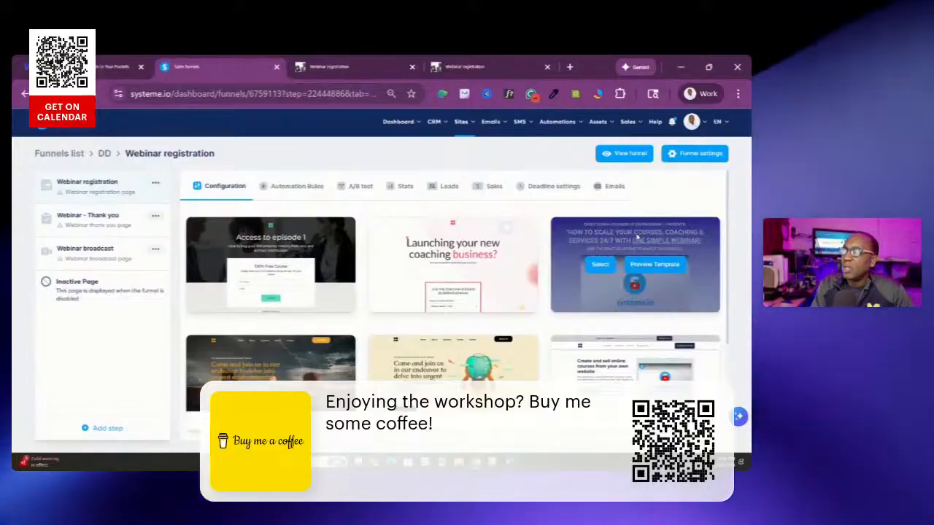
Select the "An Easy-to-Use Platform That Makes High Converting Webinars a Reality" template for the registration page and open it in the page editor
scroll(646, 230, "down", 2)
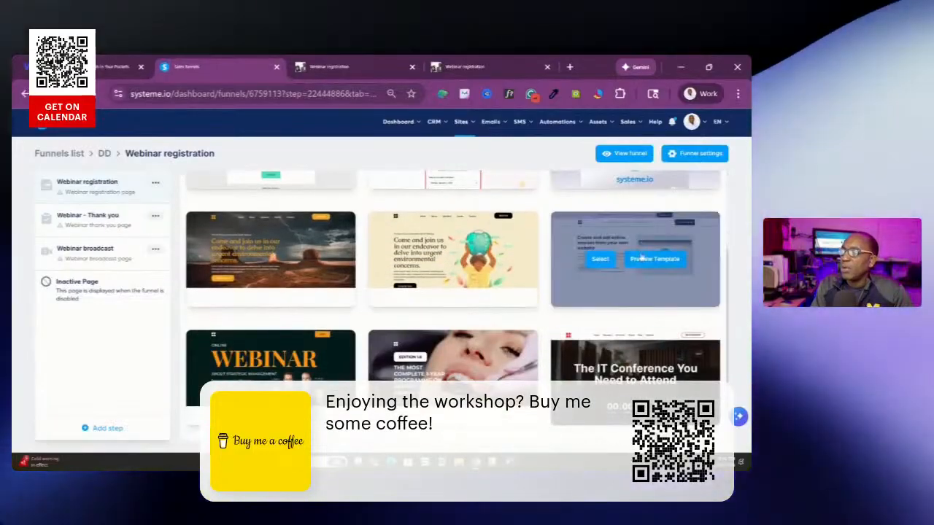
scroll(619, 228, "down", 1)
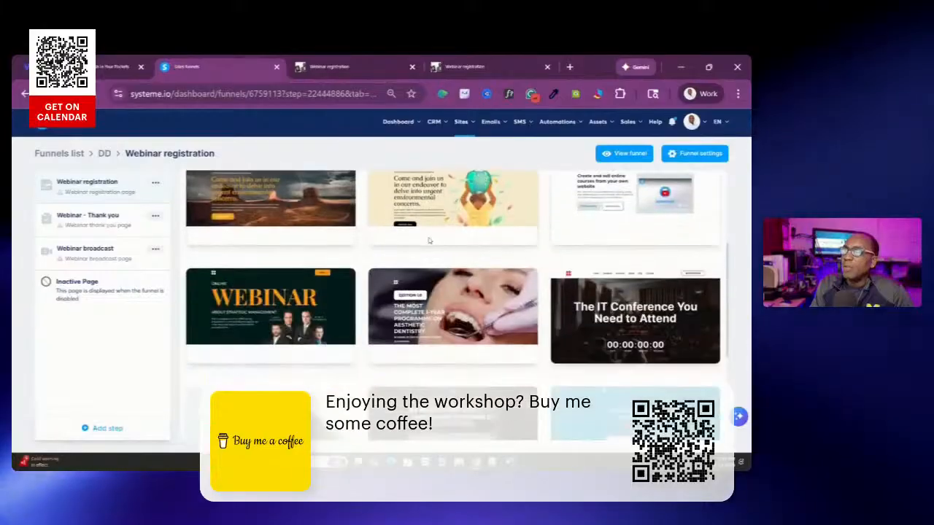
scroll(430, 241, "down", 5)
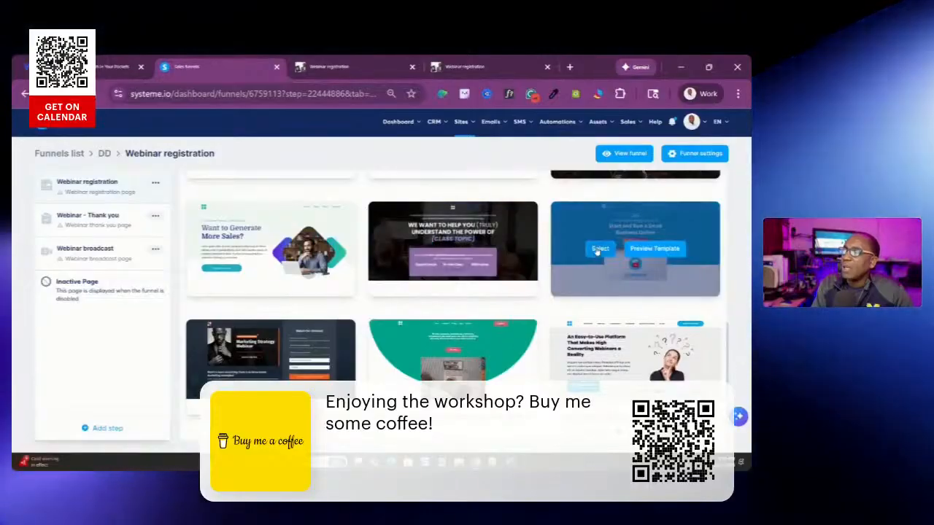
left_click(600, 367)
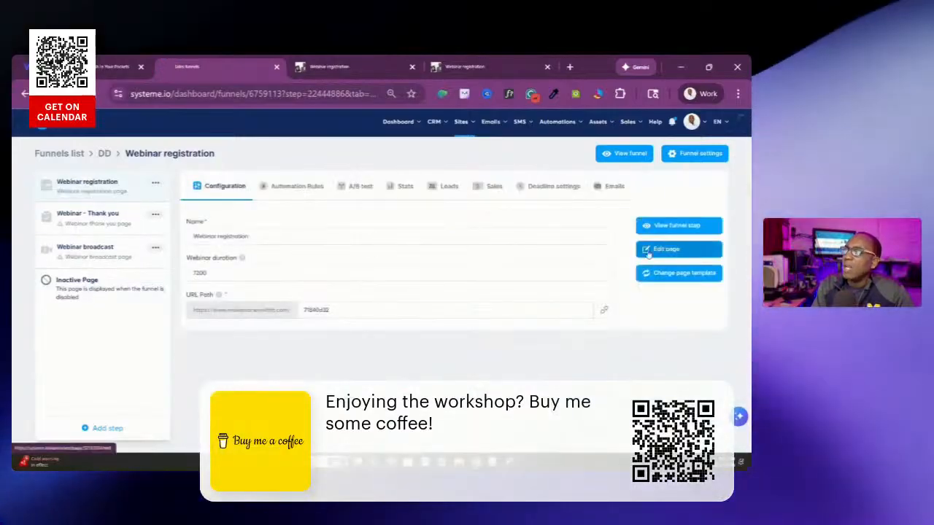
left_click(693, 248)
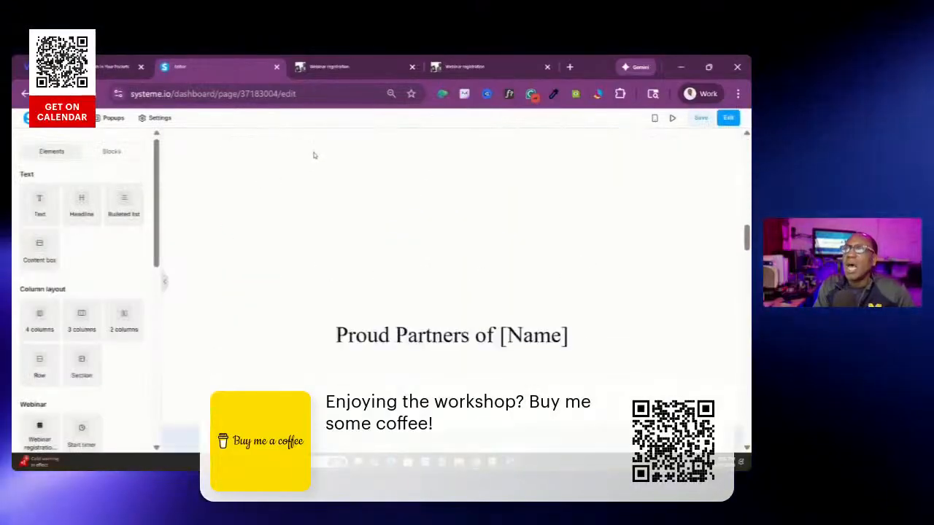
Inspect the "Level Up Your Webinar Marketing!" section, preview saving it as a reusable block, and close the dialog without creating one
scroll(533, 254, "down", 10)
scroll(533, 254, "down", 3)
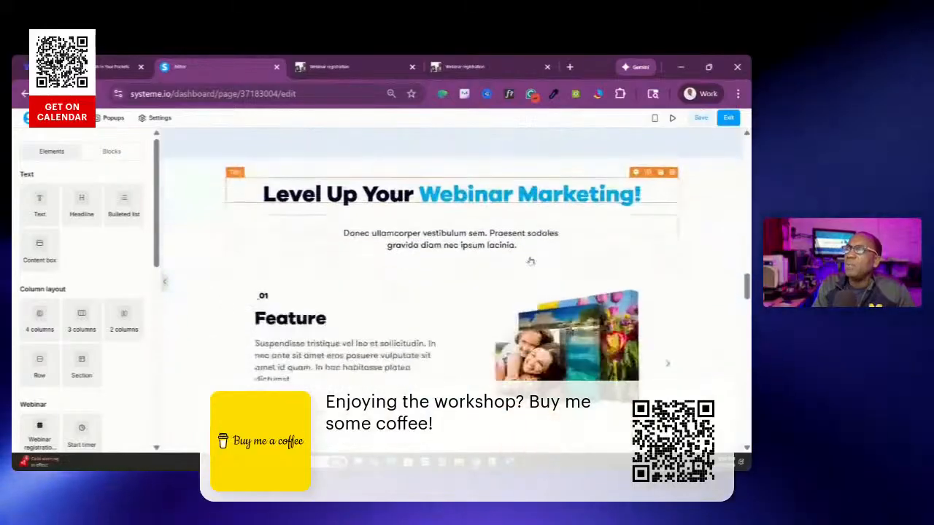
scroll(375, 226, "up", 3)
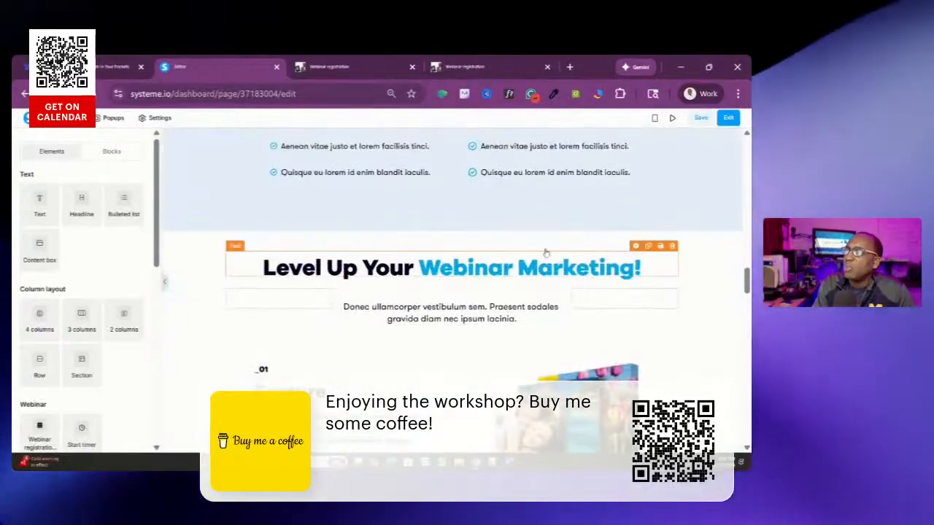
mouse_move(690, 235)
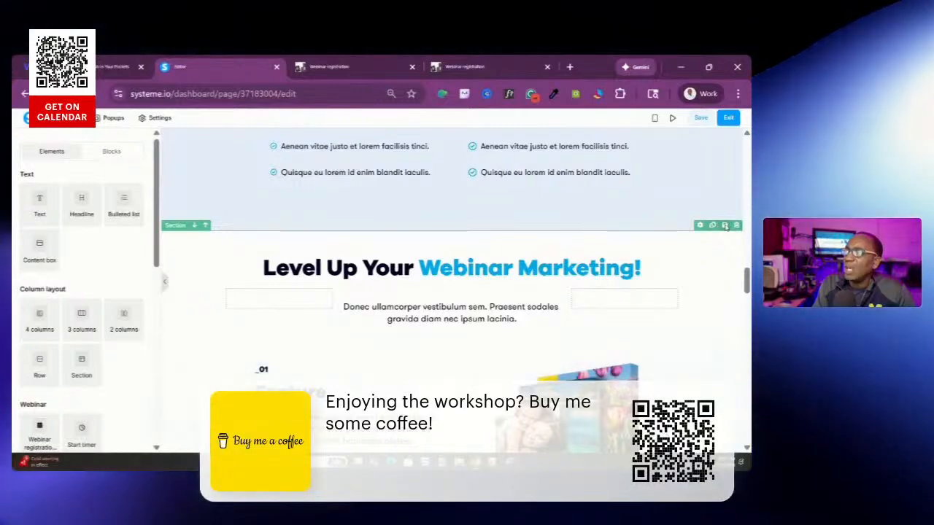
scroll(362, 190, "down", 3)
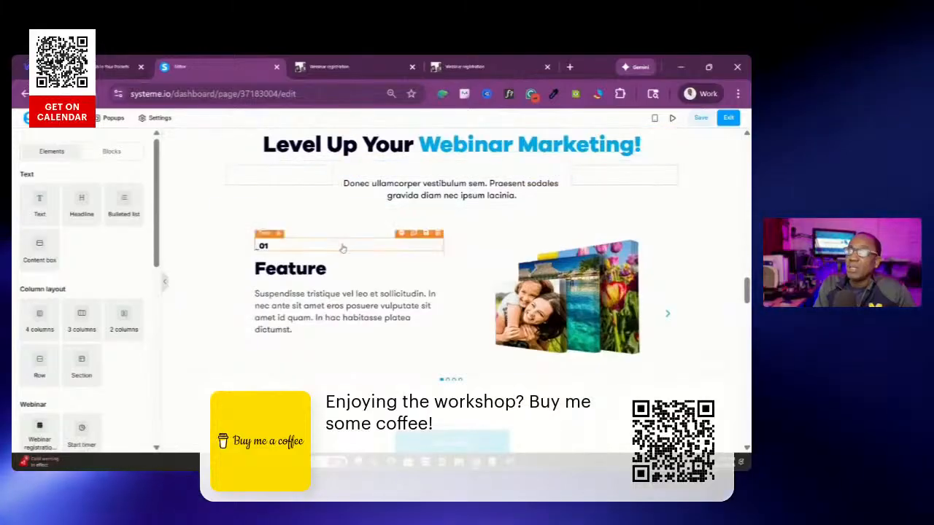
scroll(453, 256, "down", 3)
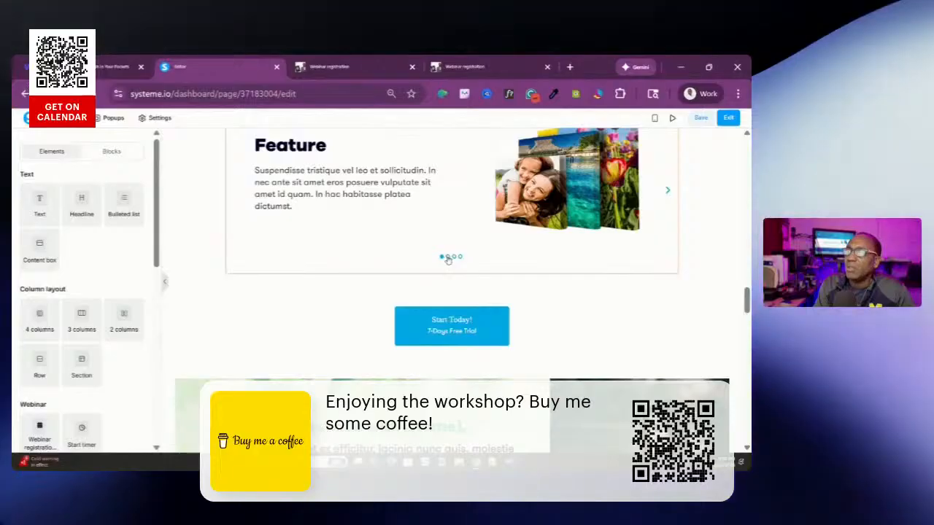
scroll(475, 265, "up", 4)
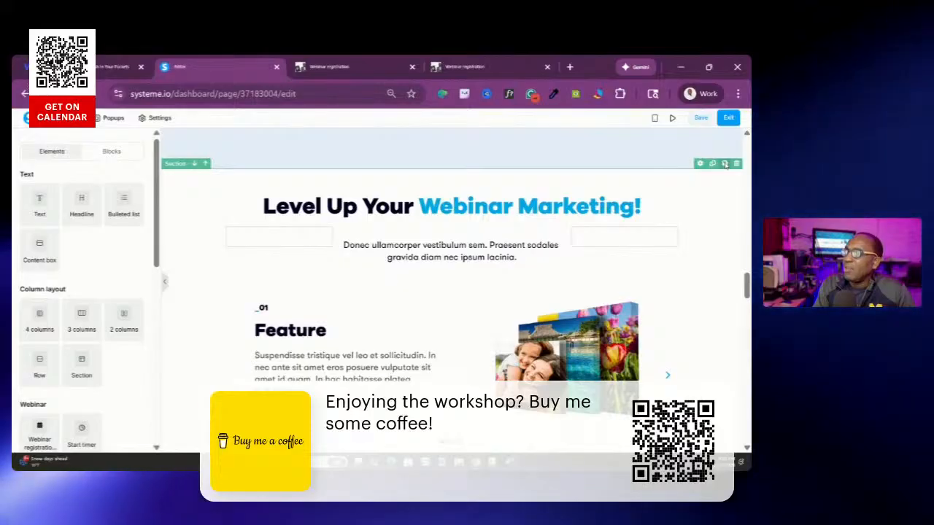
left_click(725, 164)
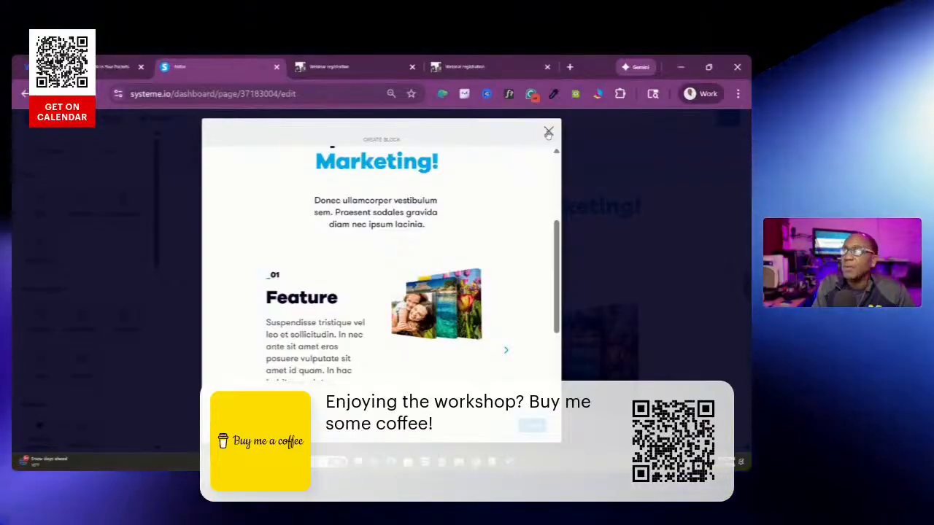
left_click(549, 133)
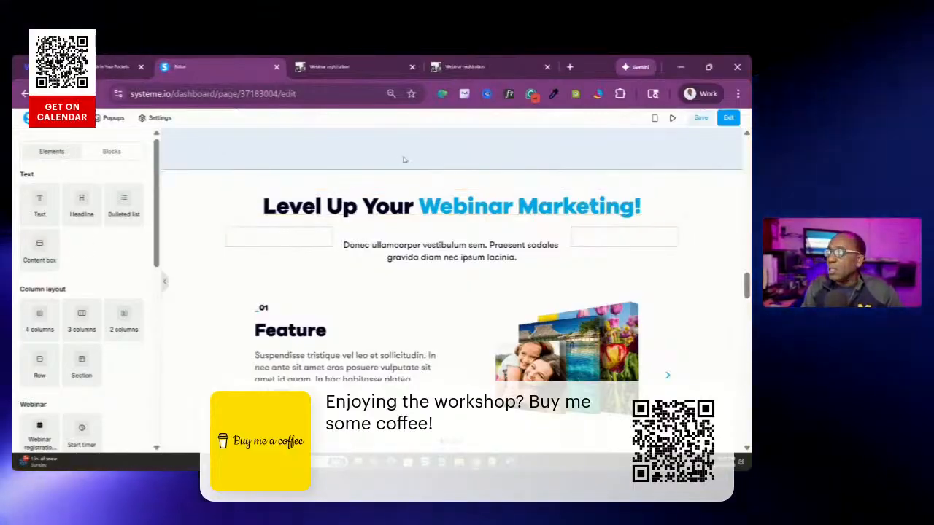
Save the registration page and return to its "An Easy-to-Use Platform For Effortless Webinars" hero section
left_click(699, 119)
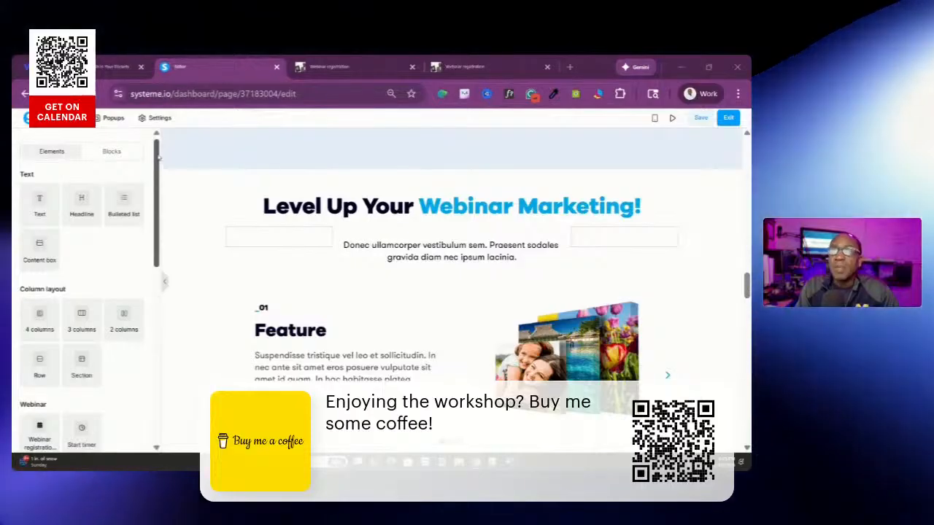
scroll(156, 155, "down", 3)
scroll(134, 139, "up", 3)
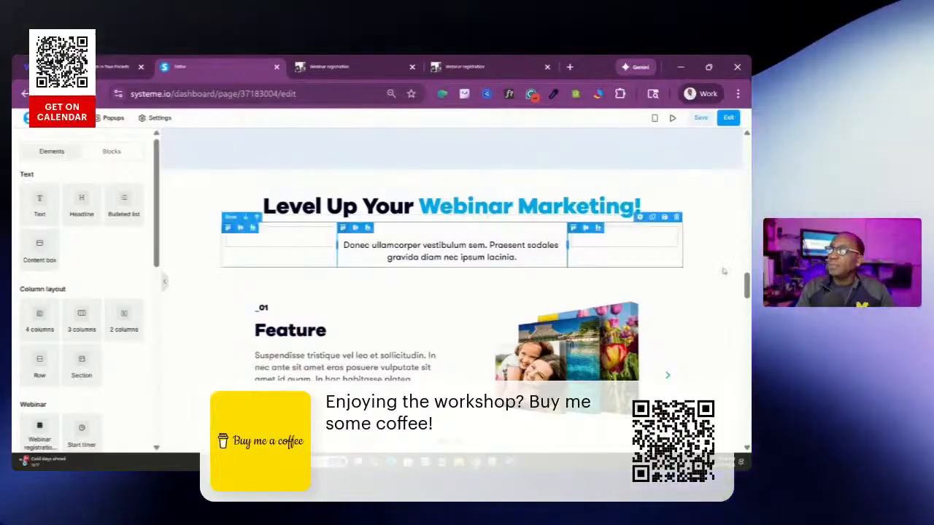
left_click_drag(747, 288, 739, 153)
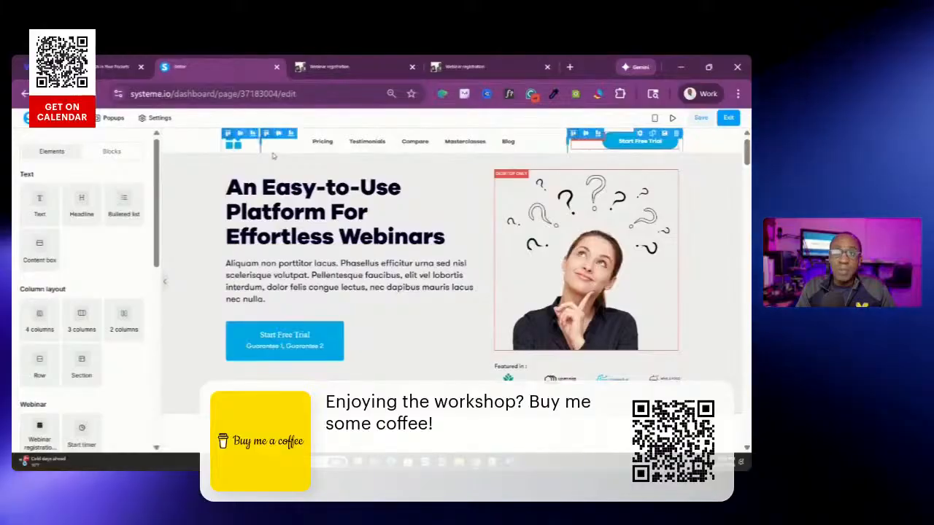
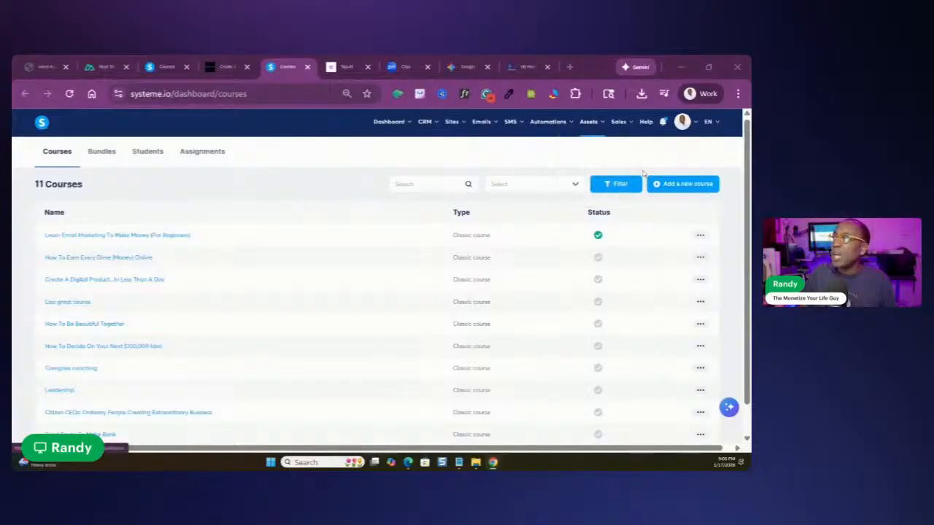
Start a new course and name it "Our 30 minute course"
left_click(671, 187)
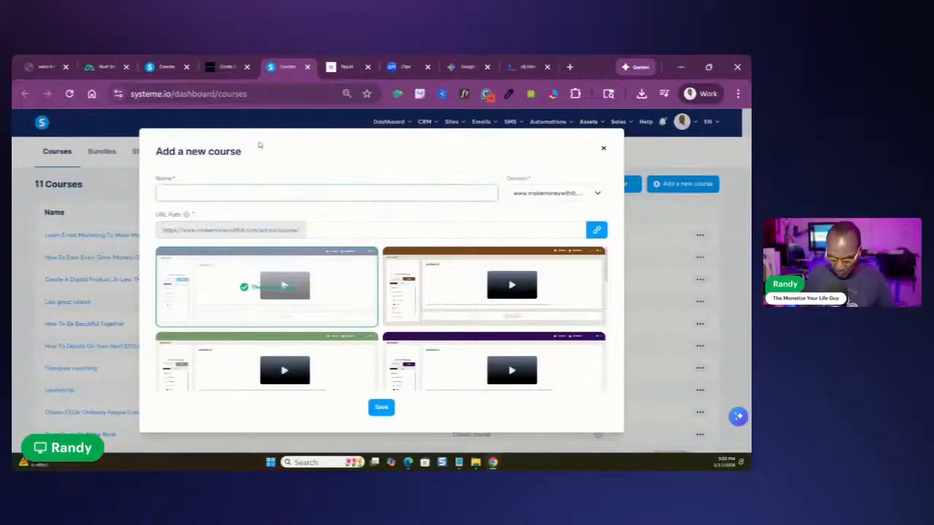
type("Di")
type("r new")
type(" course")
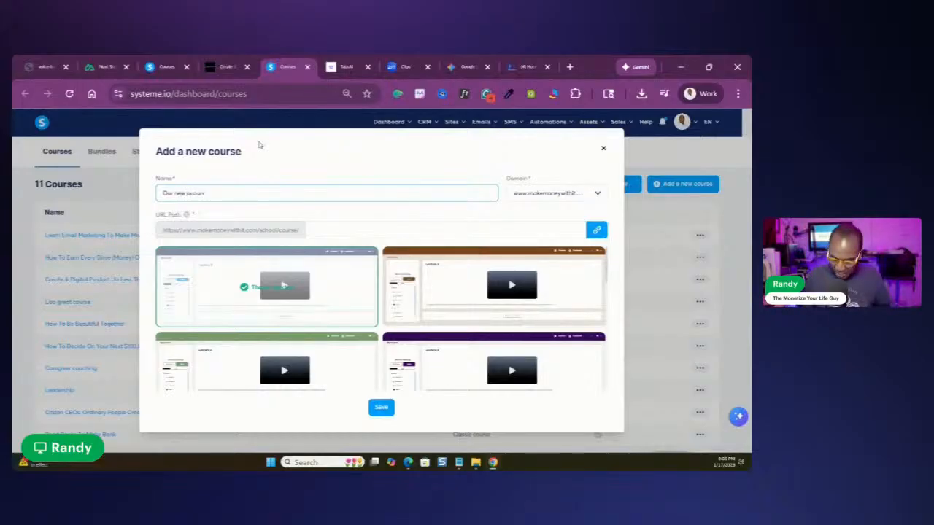
key("BackSpace")
key("BackSpace")
key("BackSpace")
key("BackSpace")
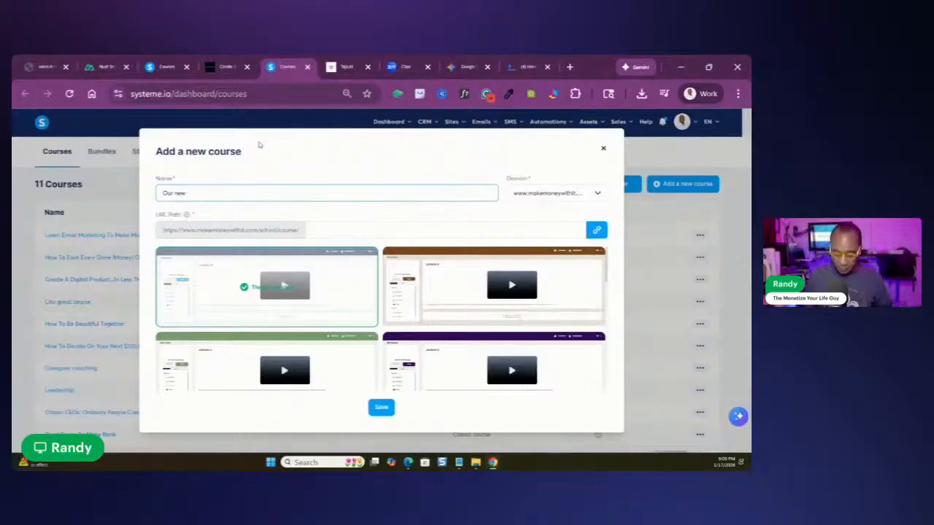
key("BackSpace")
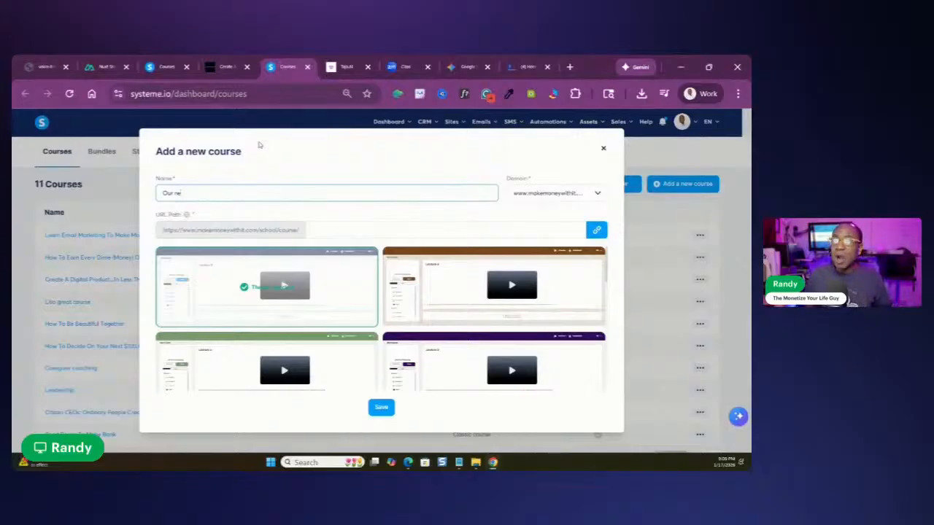
type("30")
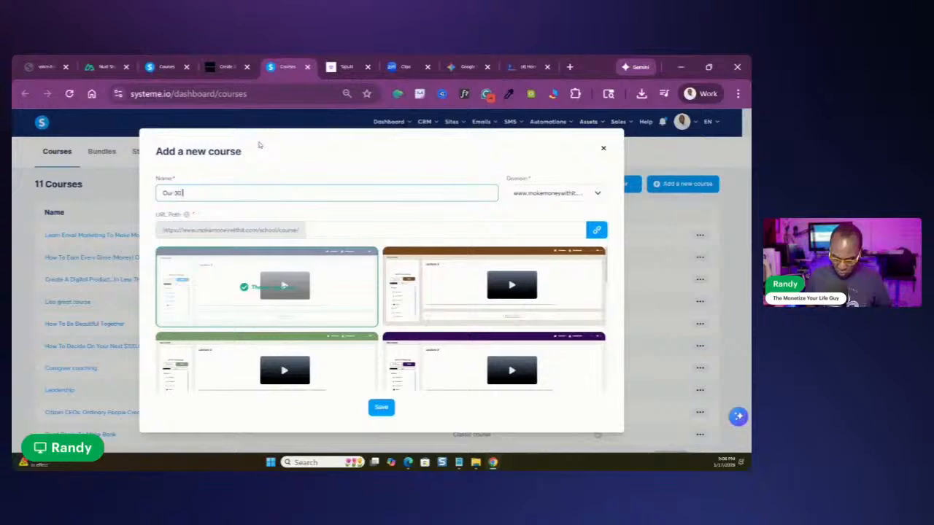
type(" dinute")
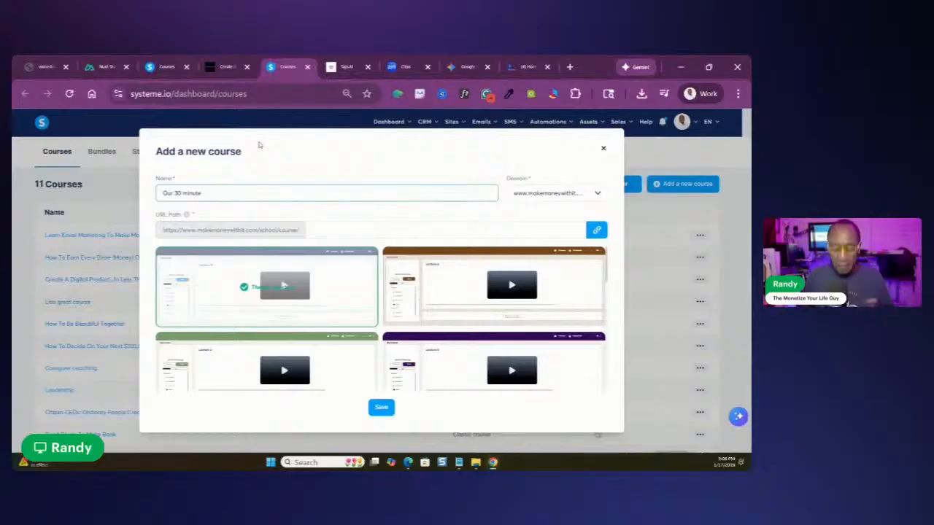
type(" cou")
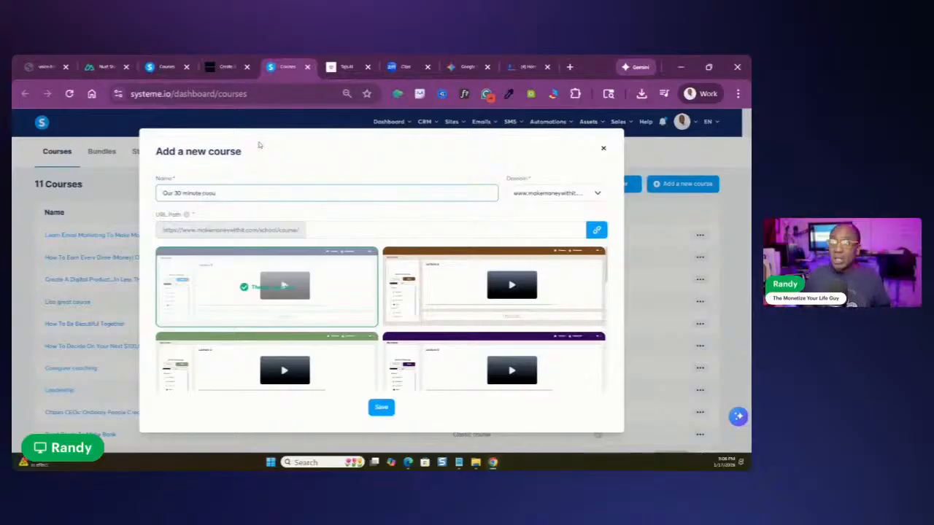
type("rse")
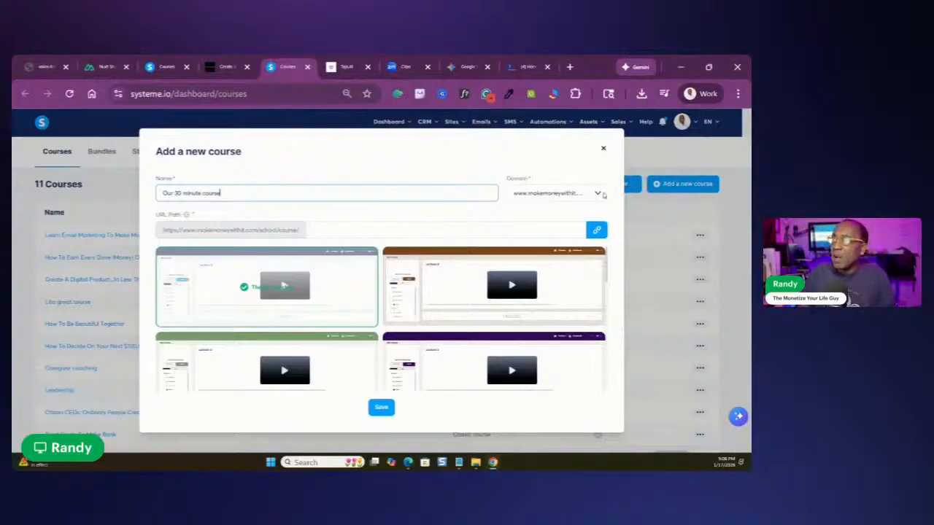
left_click(597, 194)
scroll(554, 248, "down", 2)
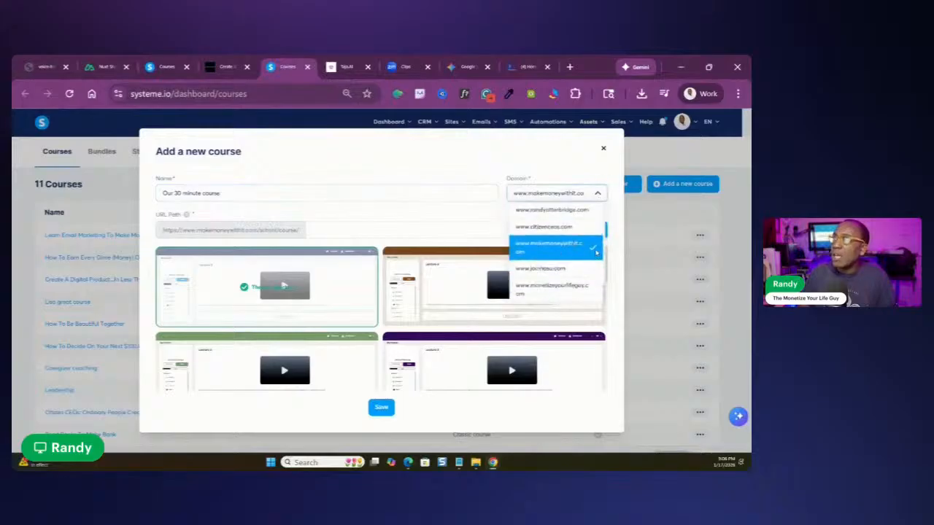
left_click(594, 194)
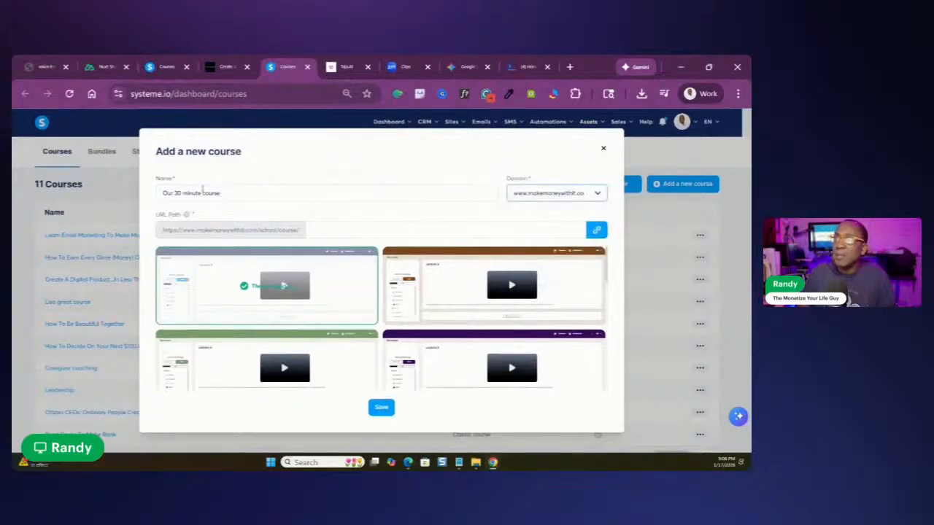
left_click(316, 233)
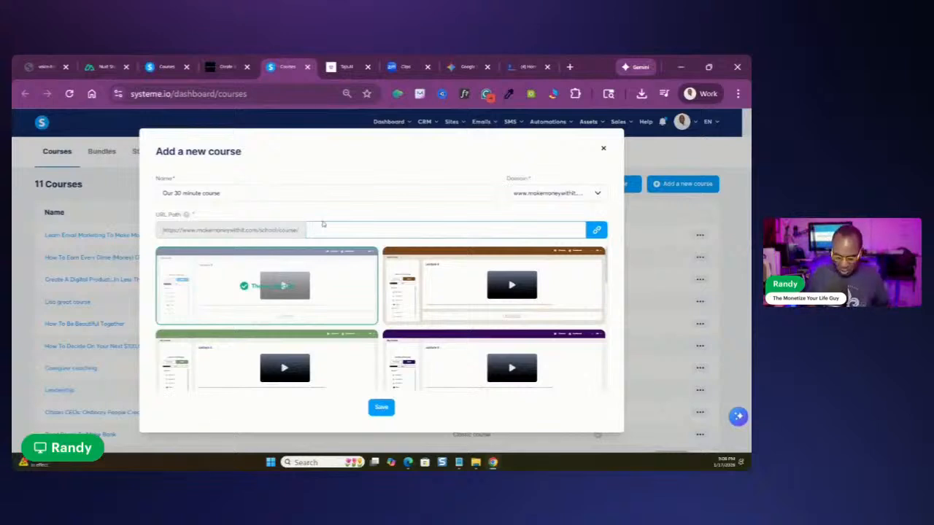
type("0")
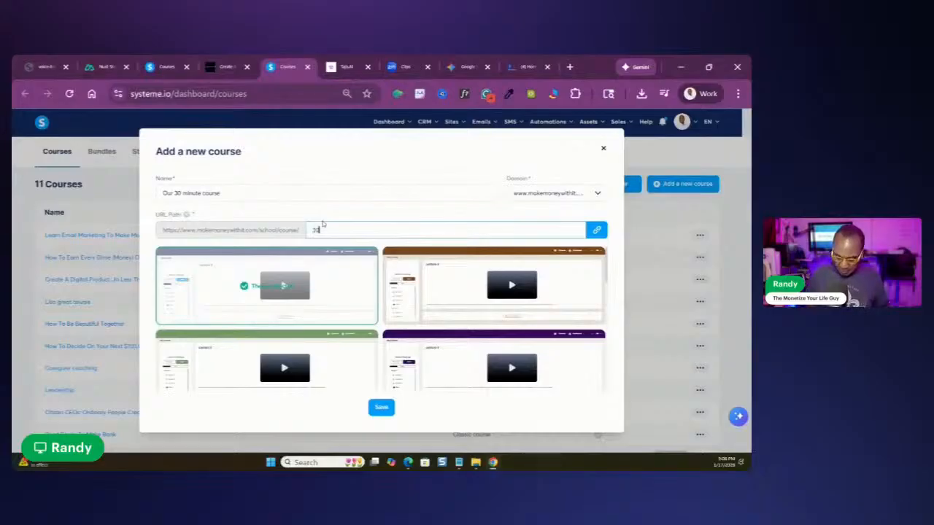
type("-min")
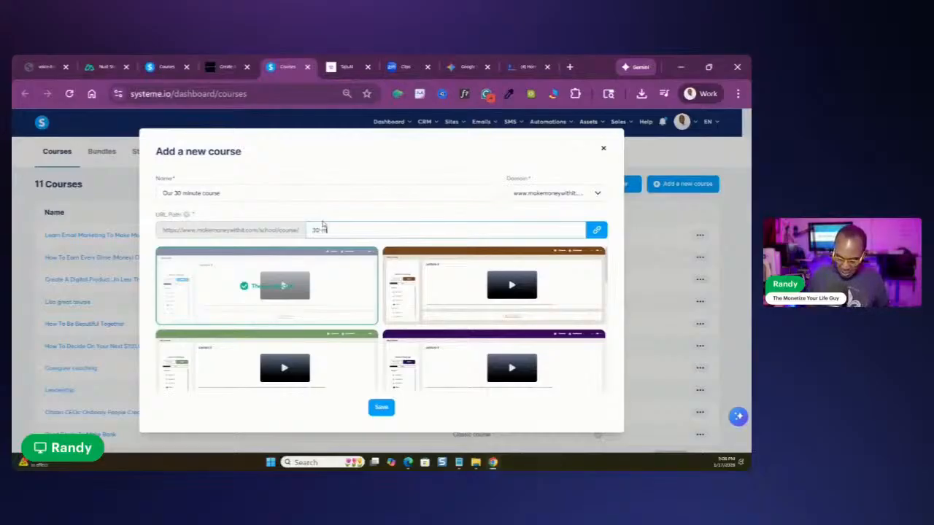
type("ute")
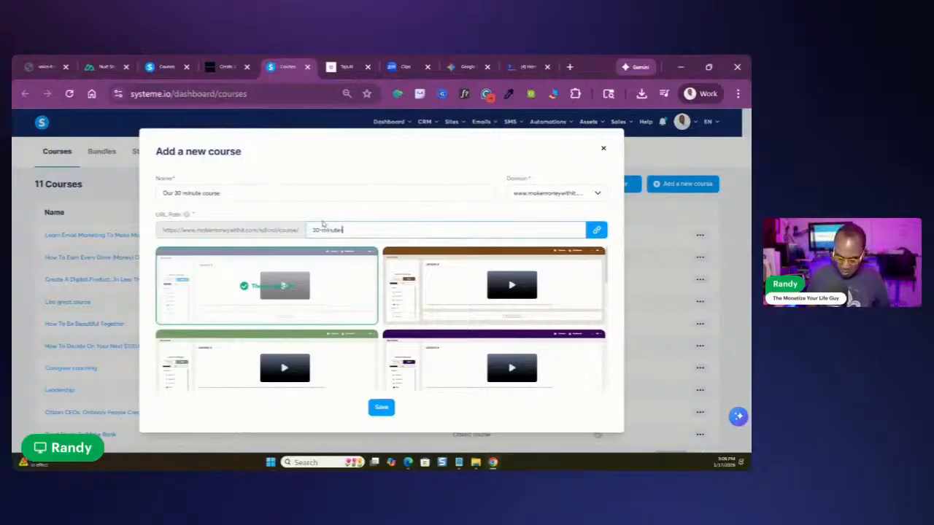
type("-one")
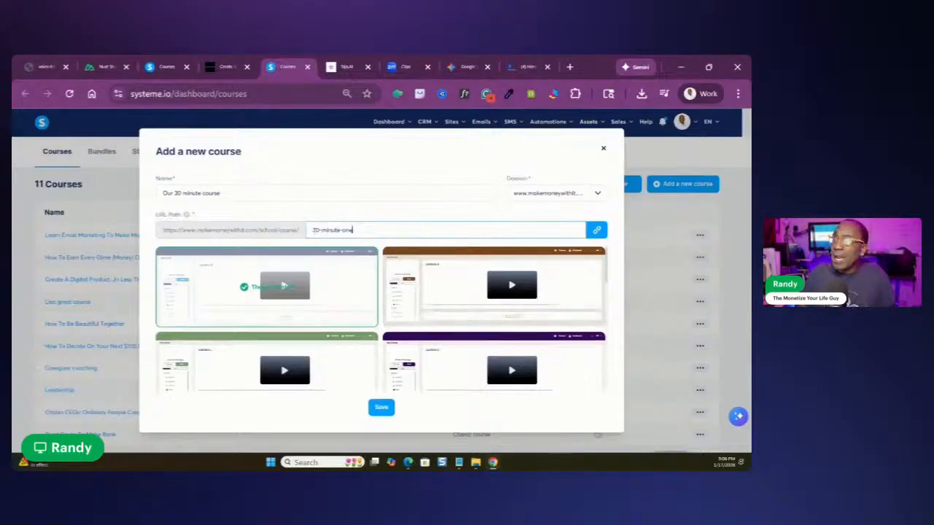
Browse the course themes, select the last one with the teal-blue header, and save the new course
scroll(241, 273, "down", 3)
scroll(298, 250, "up", 3)
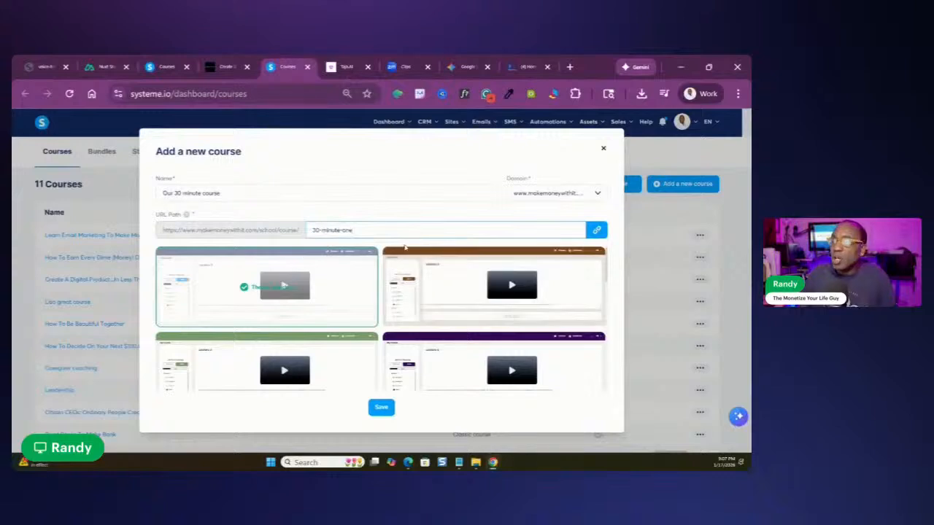
scroll(458, 259, "down", 1)
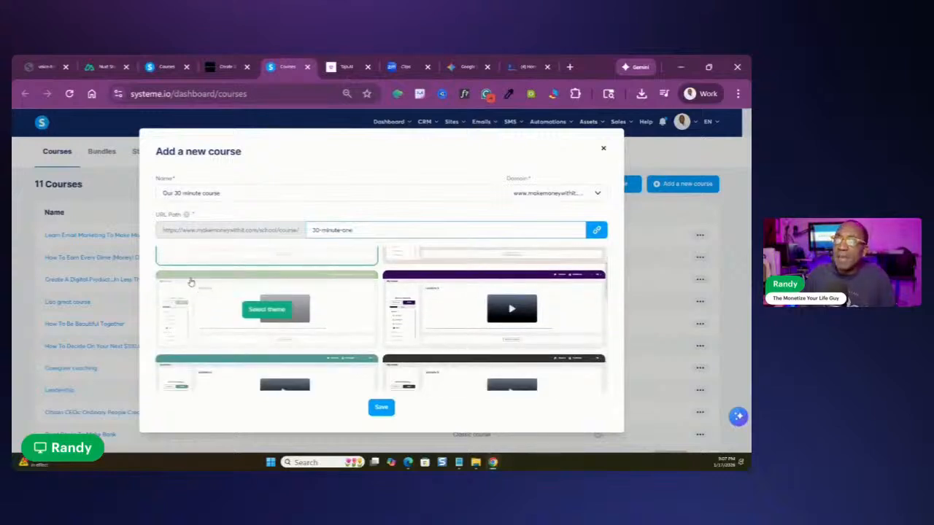
scroll(190, 283, "down", 3)
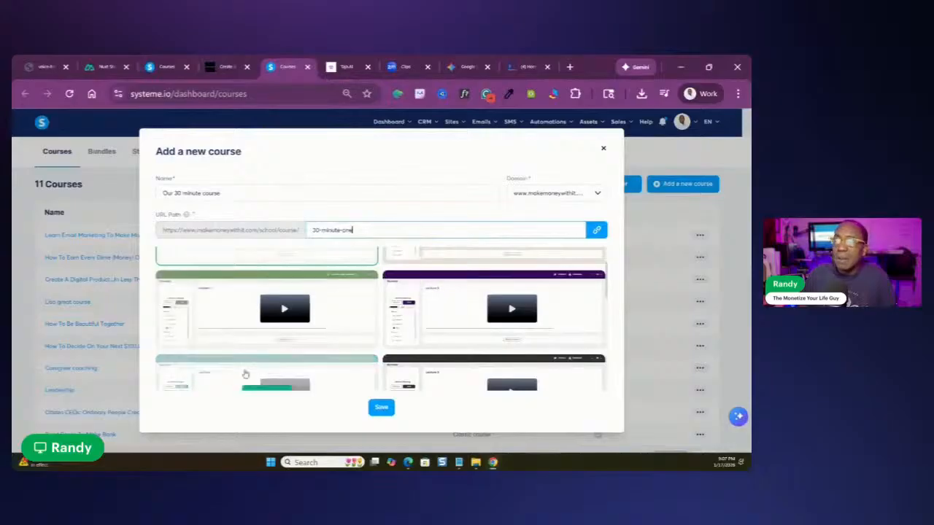
scroll(434, 292, "up", 3)
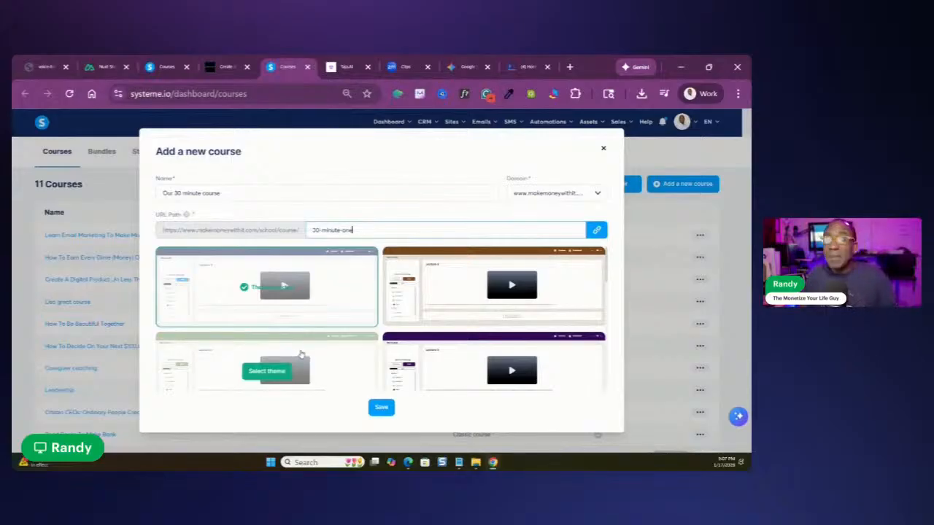
scroll(306, 351, "down", 1)
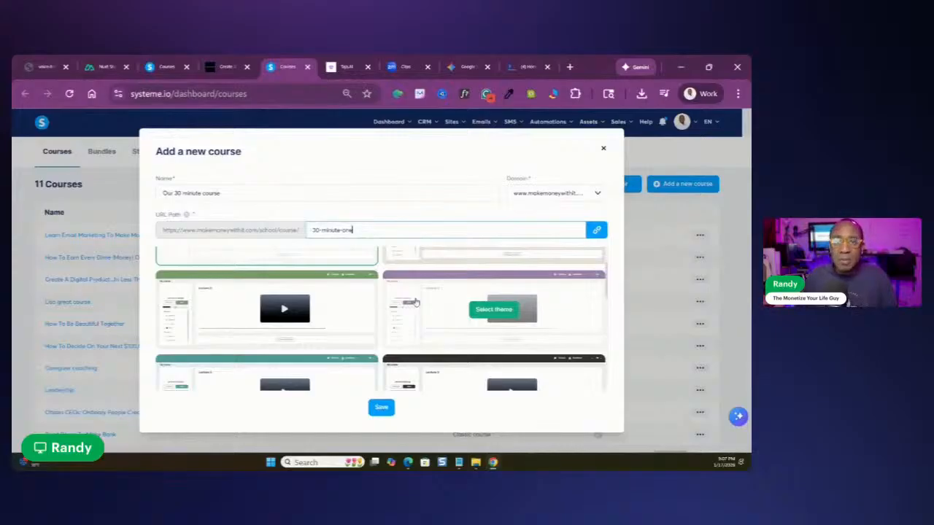
scroll(414, 303, "down", 1)
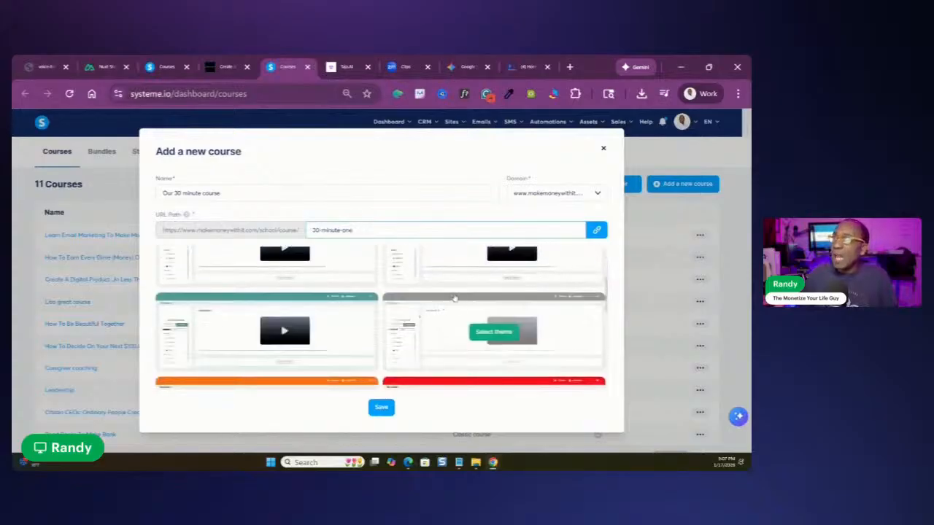
scroll(442, 316, "down", 2)
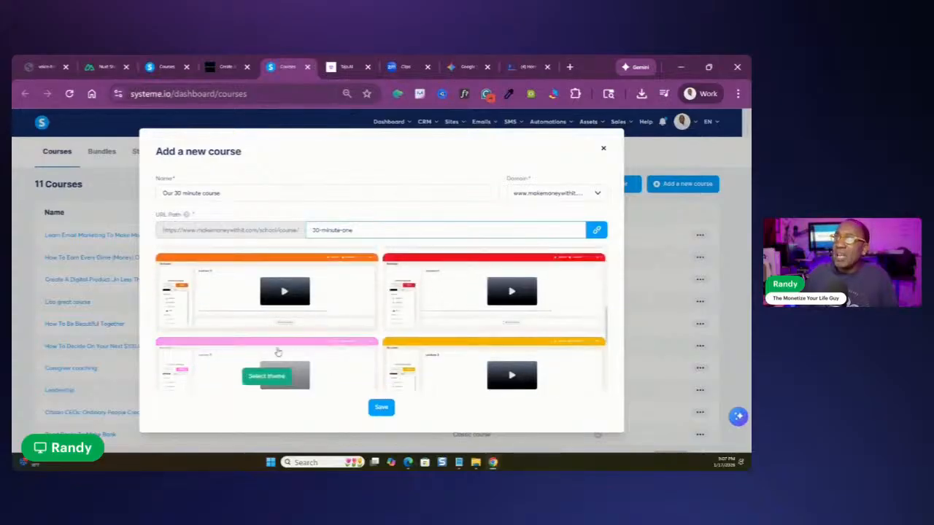
scroll(329, 344, "down", 2)
scroll(355, 307, "up", 2)
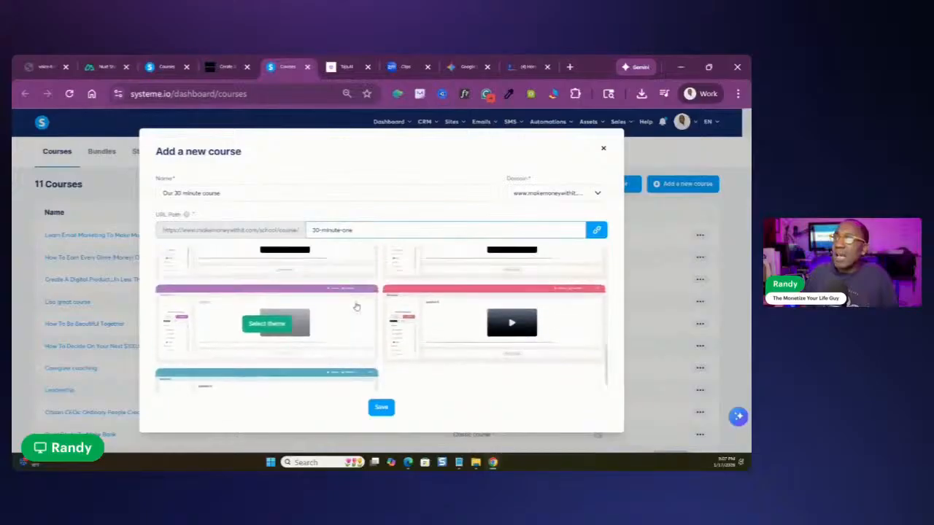
scroll(323, 334, "down", 1)
scroll(323, 368, "down", 1)
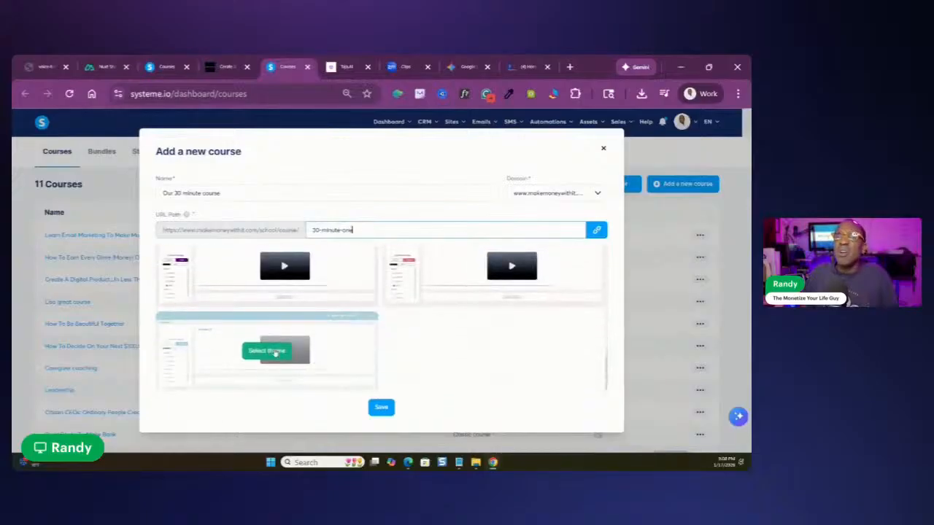
left_click(268, 351)
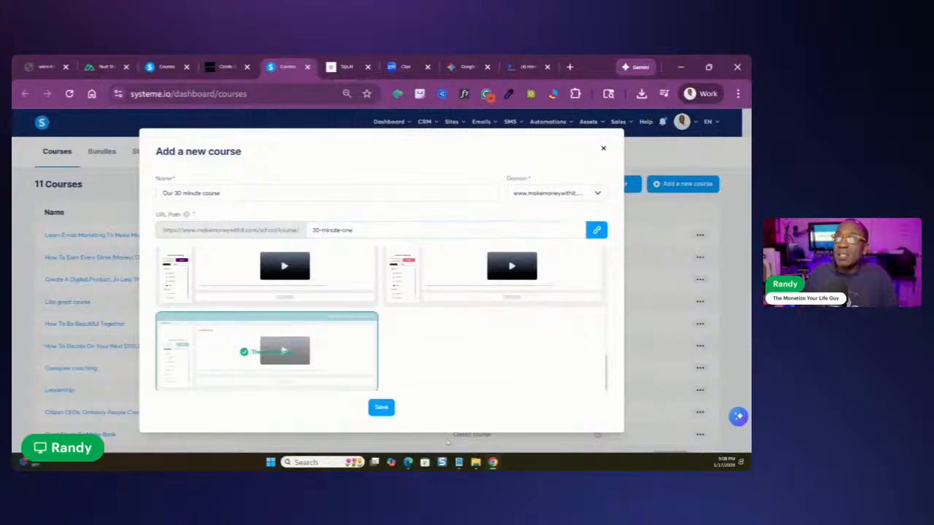
left_click(381, 408)
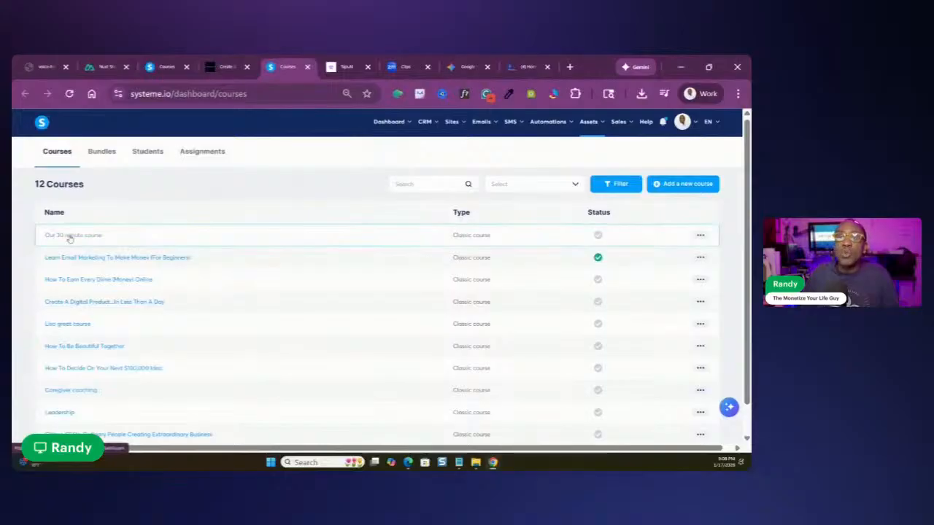
Open "Our 30 minute course" and create its first module, named "Start here"
left_click(69, 236)
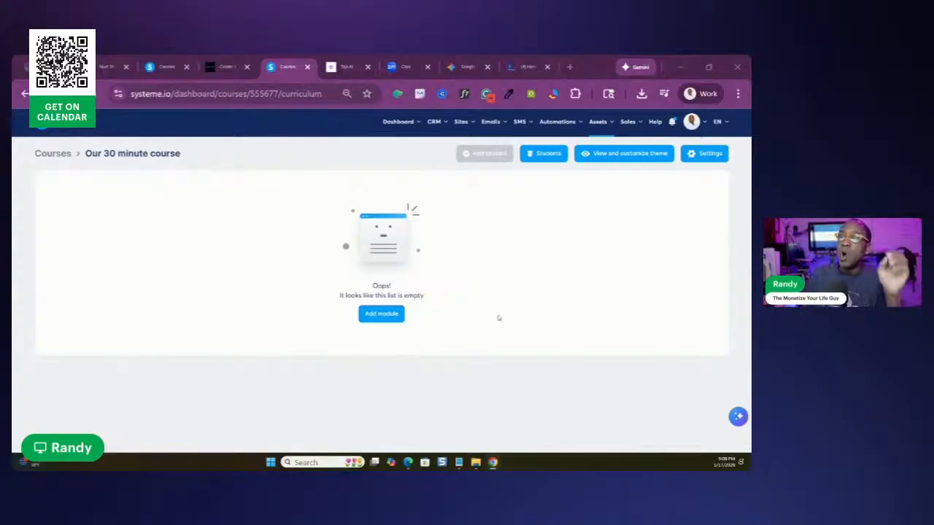
left_click(378, 316)
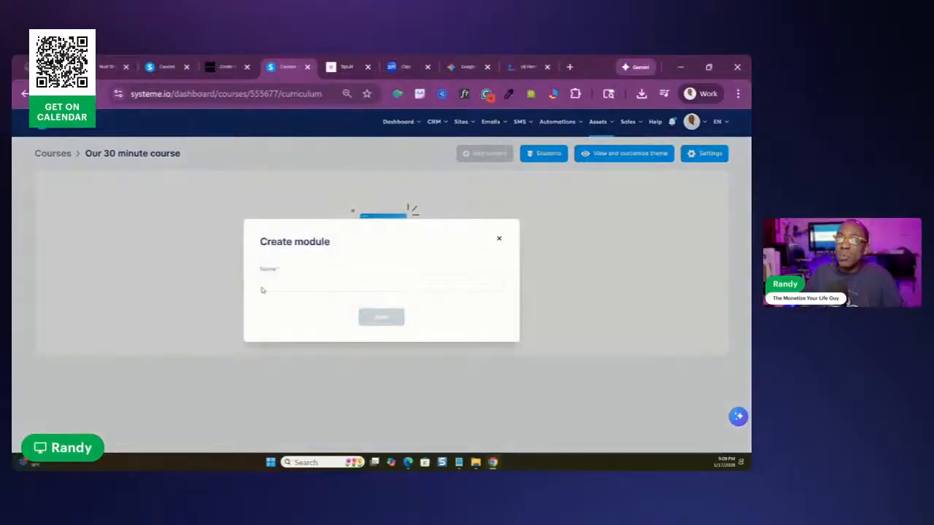
left_click(270, 284)
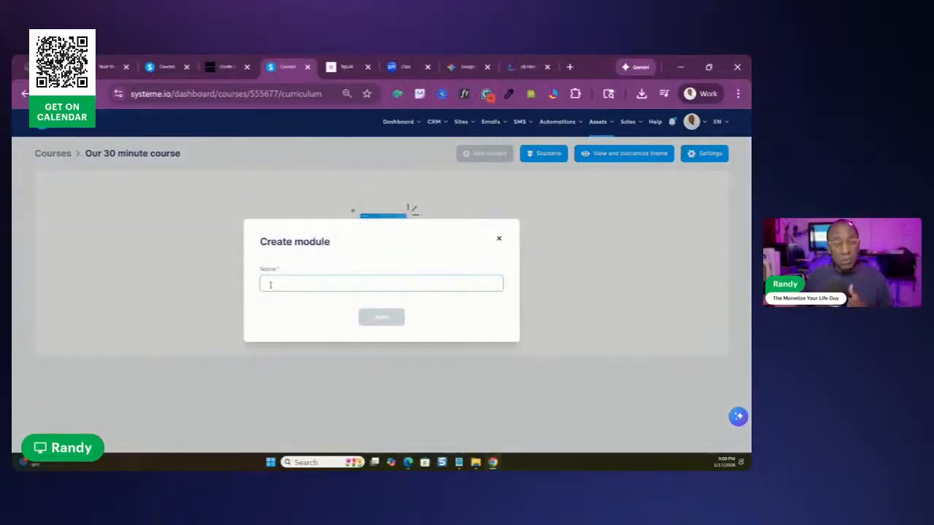
type("M")
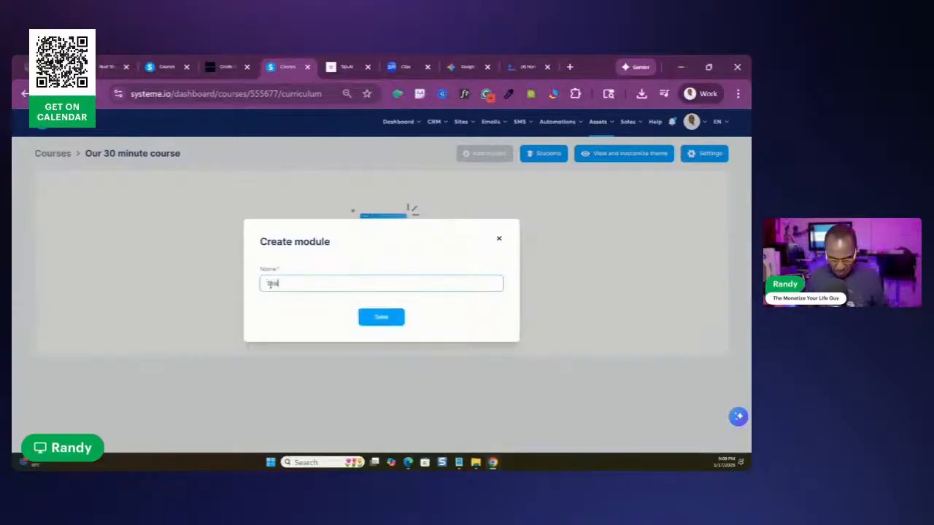
type("tart here")
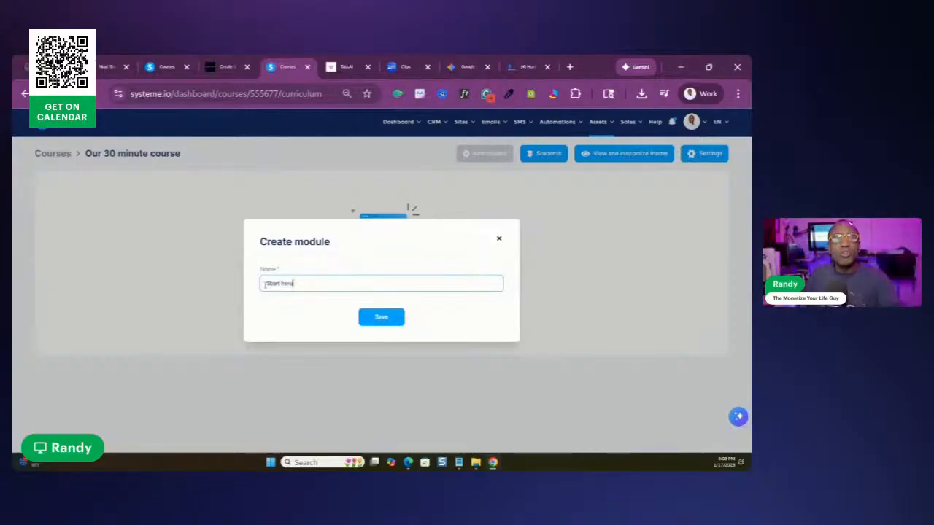
left_click(381, 319)
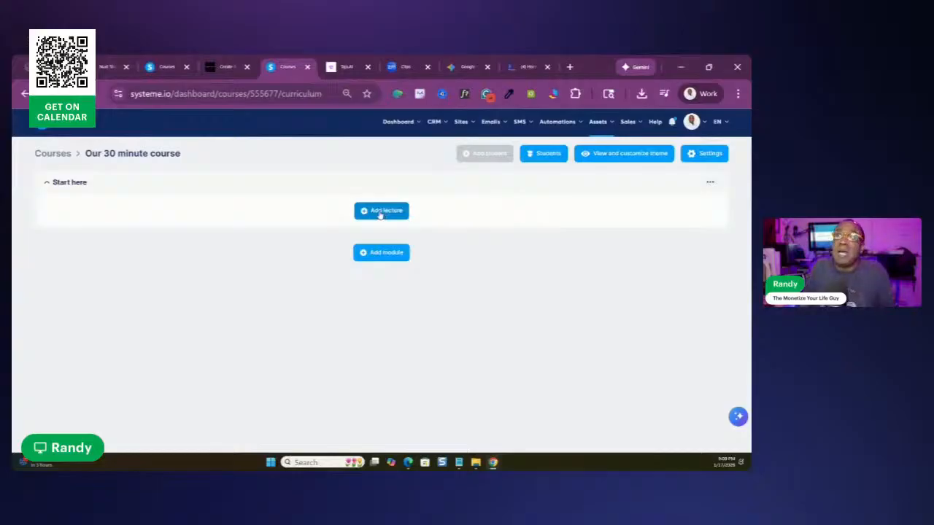
Start a new lecture named "Introduction" in the "Start here" module and enable comments for it
left_click(378, 211)
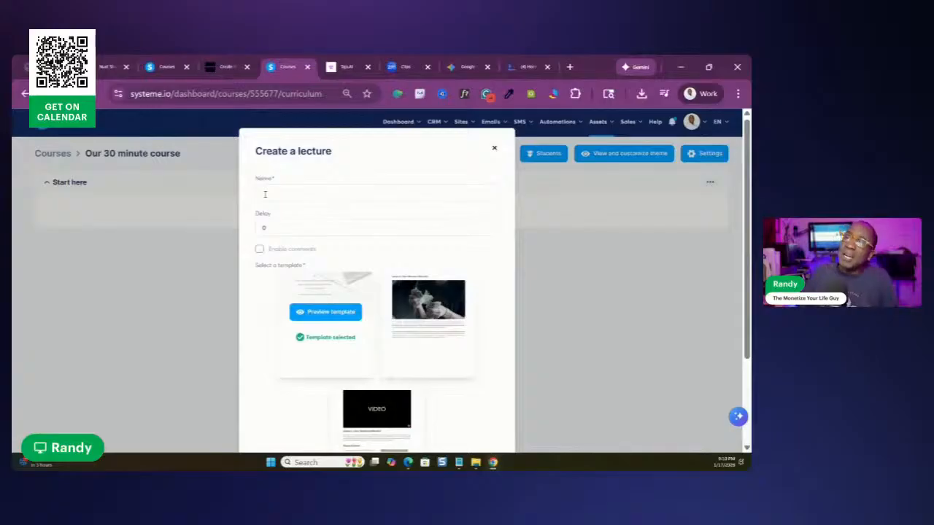
left_click(264, 193)
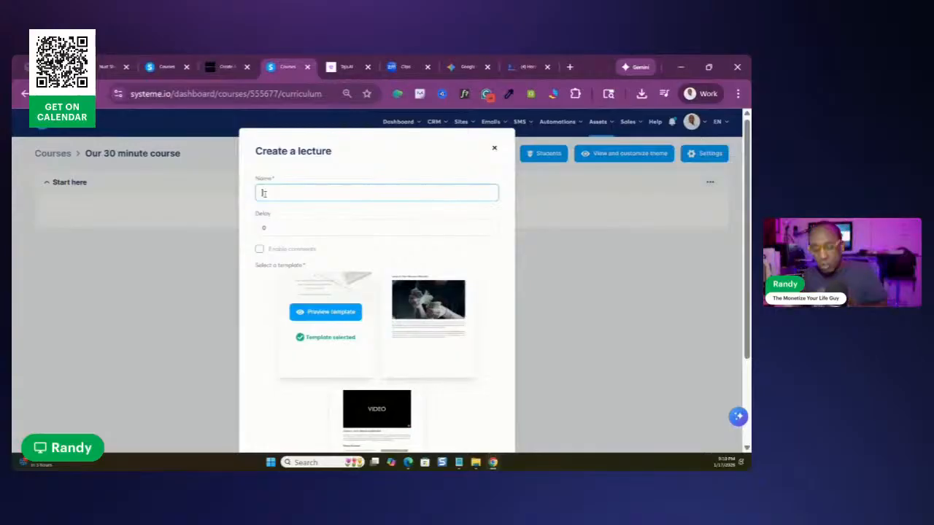
type("Introduction")
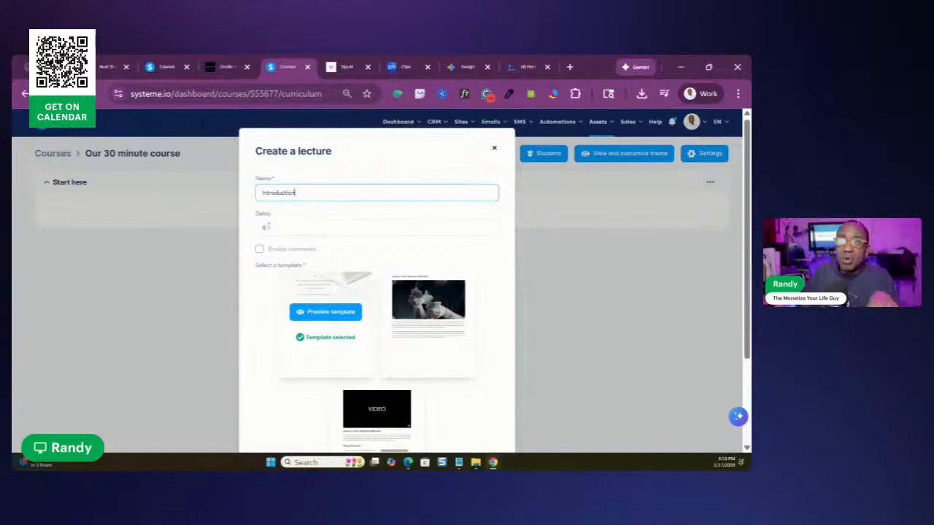
left_click(265, 226)
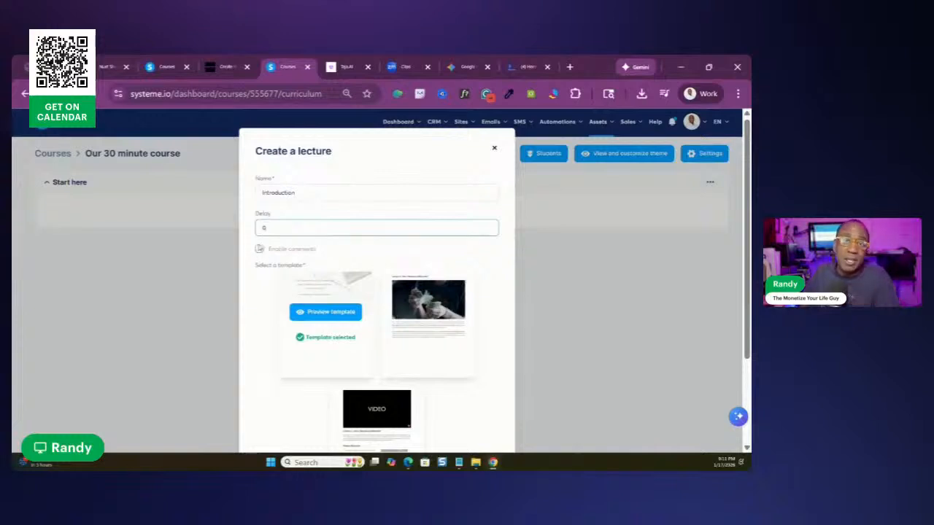
left_click(259, 253)
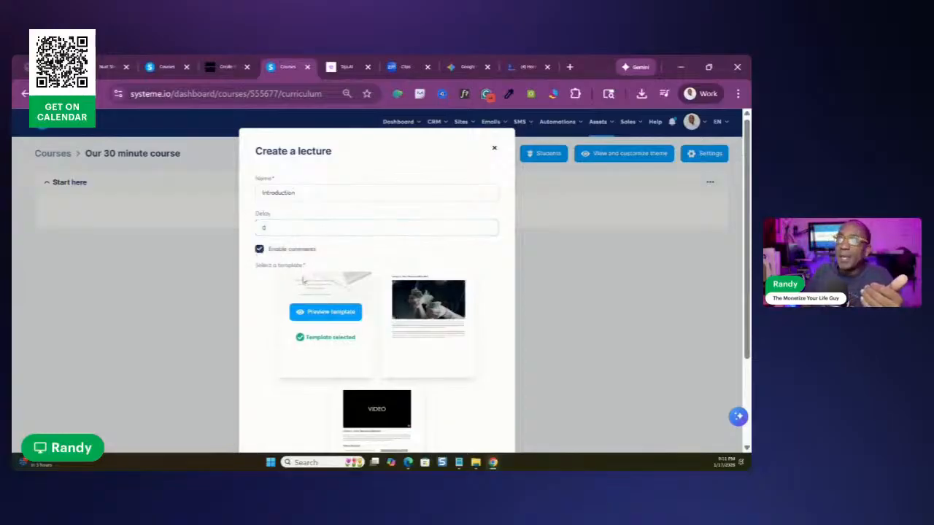
Preview the preselected lecture template on influencer marketing, examine its layout from title to resource list, and close the preview
scroll(316, 287, "down", 1)
scroll(325, 256, "down", 3)
scroll(291, 270, "up", 4)
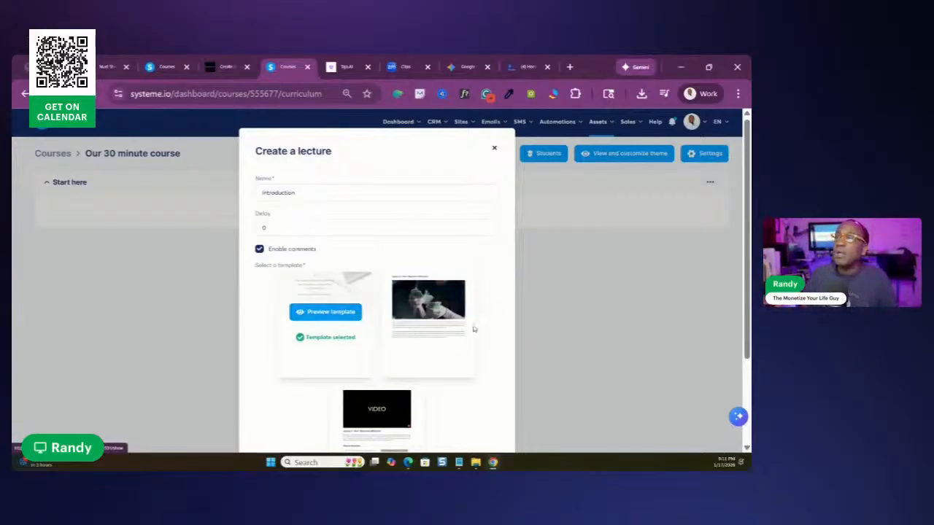
left_click(325, 314)
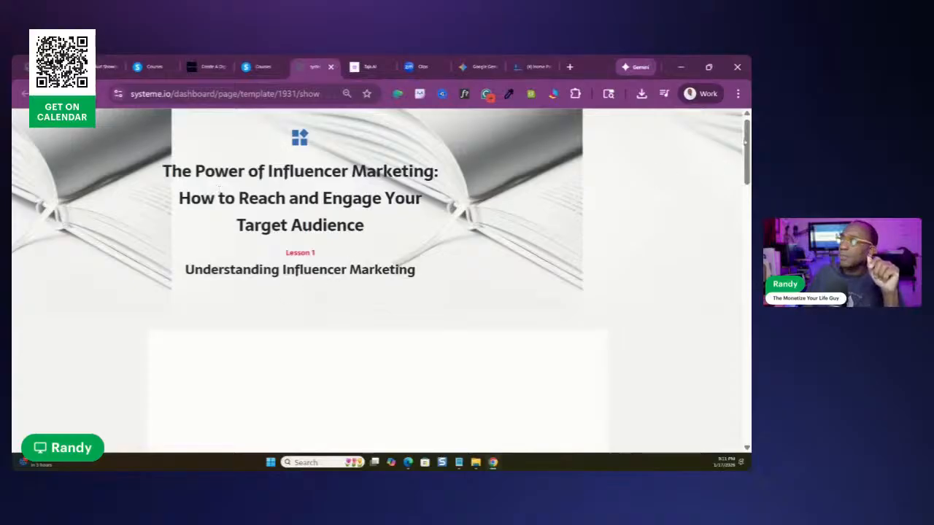
left_click_drag(745, 154, 744, 151)
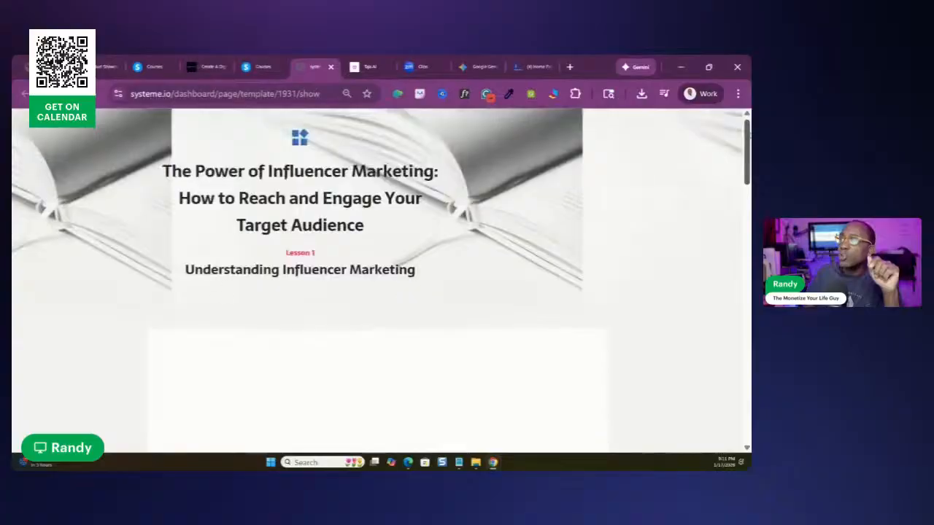
scroll(648, 148, "down", 7)
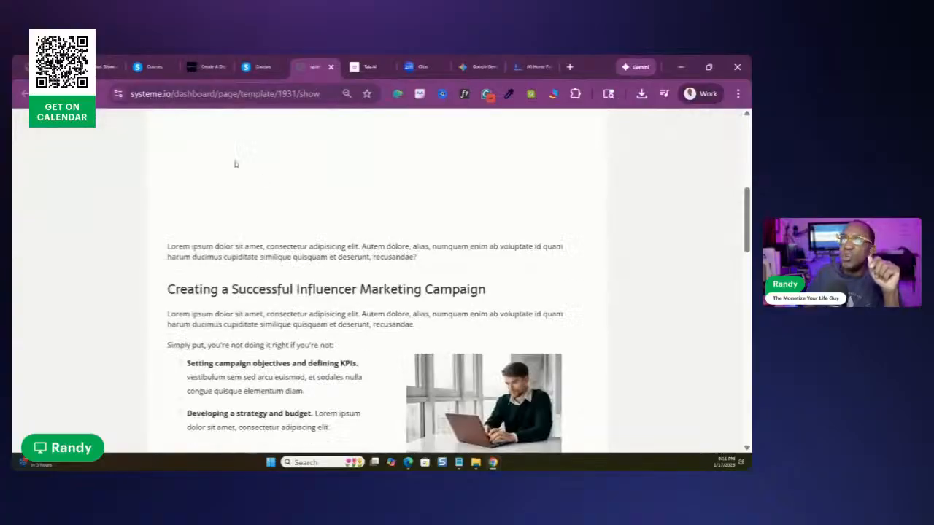
scroll(594, 216, "up", 7)
scroll(625, 227, "down", 6)
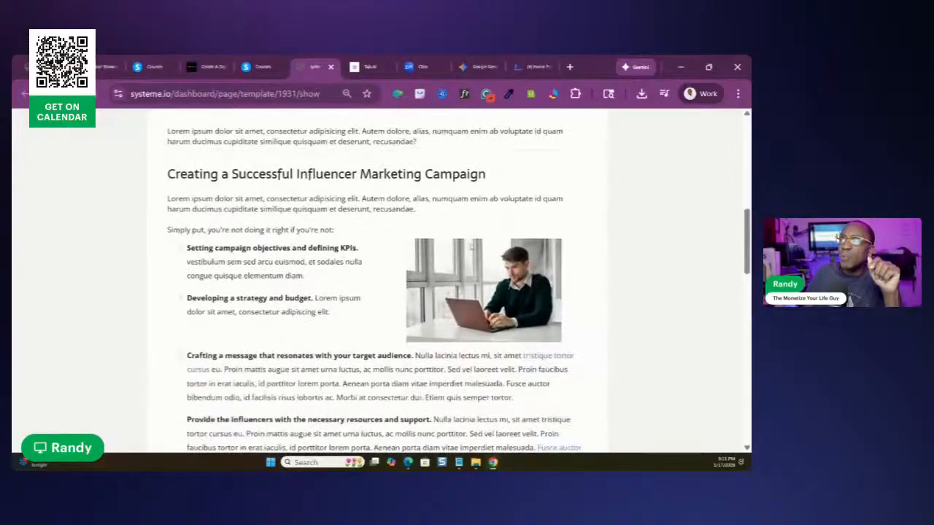
scroll(430, 272, "down", 6)
scroll(442, 271, "down", 10)
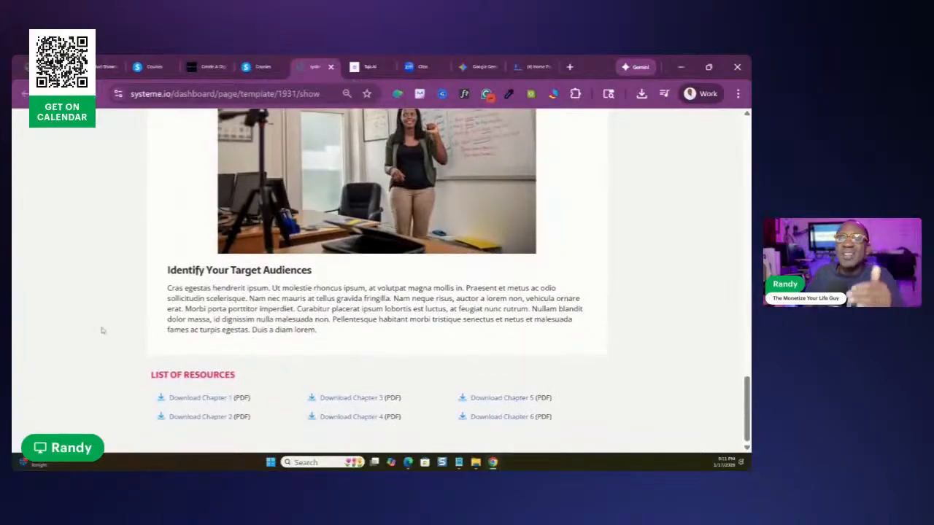
scroll(268, 308, "up", 10)
scroll(261, 252, "up", 10)
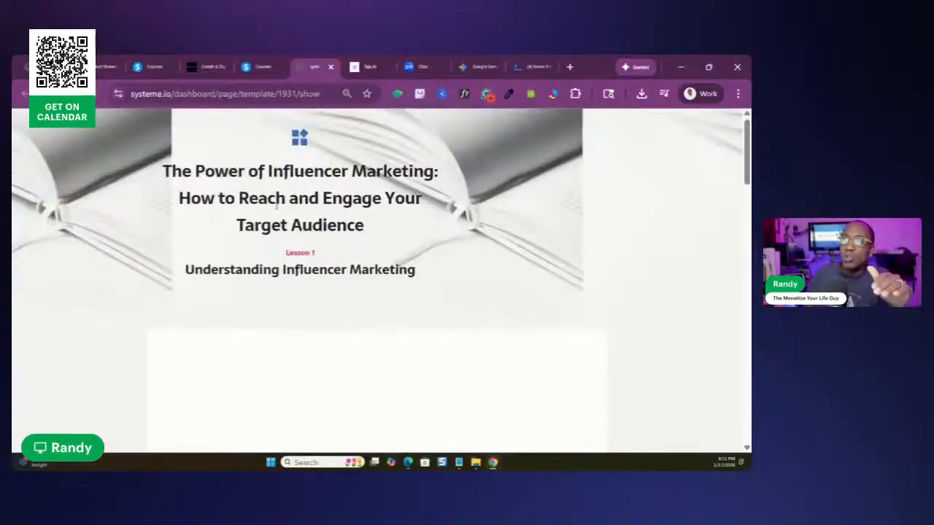
scroll(298, 214, "down", 10)
scroll(325, 269, "down", 10)
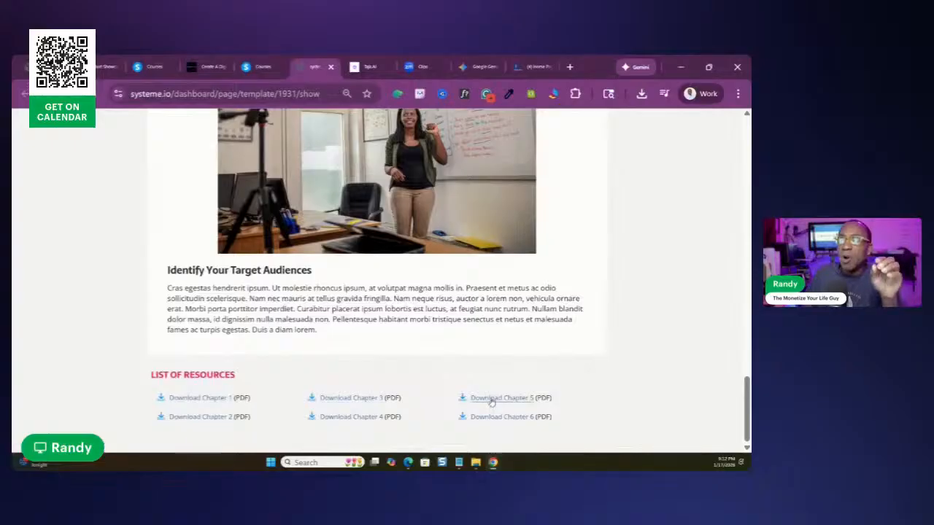
scroll(492, 402, "up", 20)
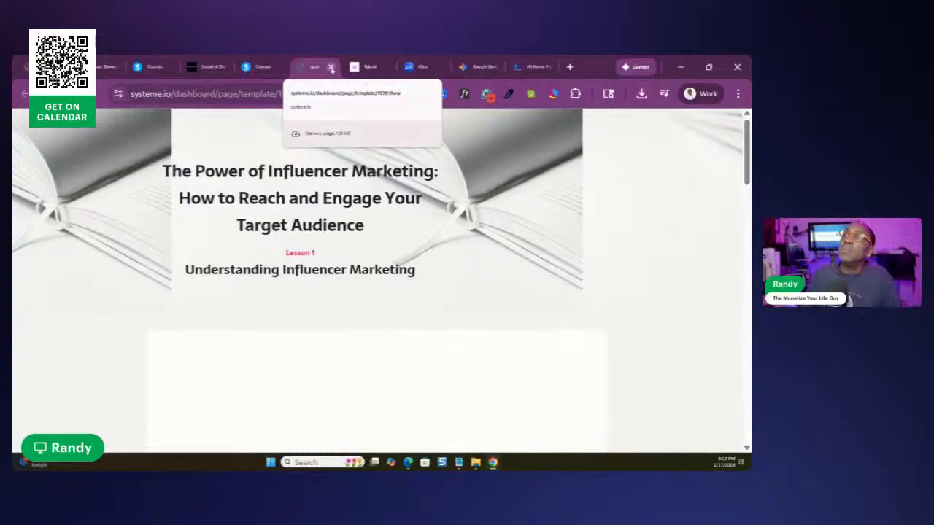
left_click(332, 67)
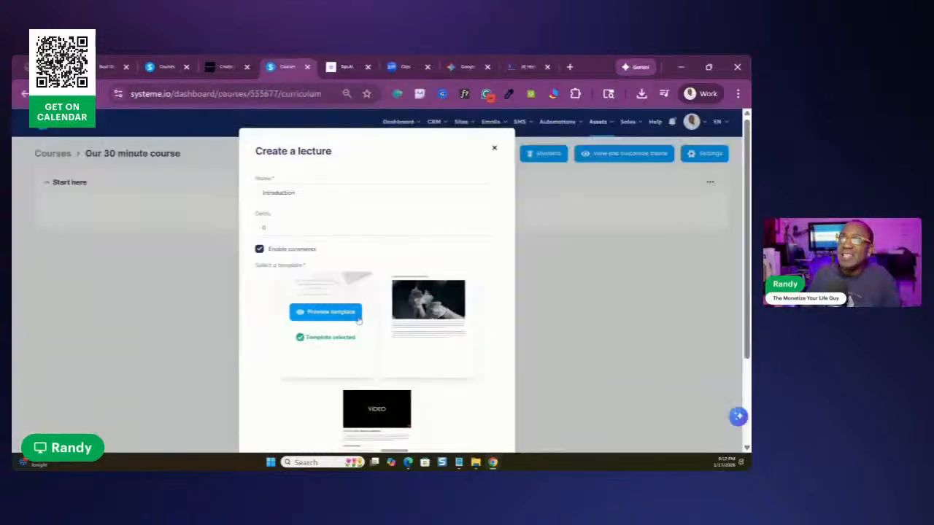
Preview the second lecture template, examine its image, notes and recommended references sections, and close the preview
mouse_move(415, 298)
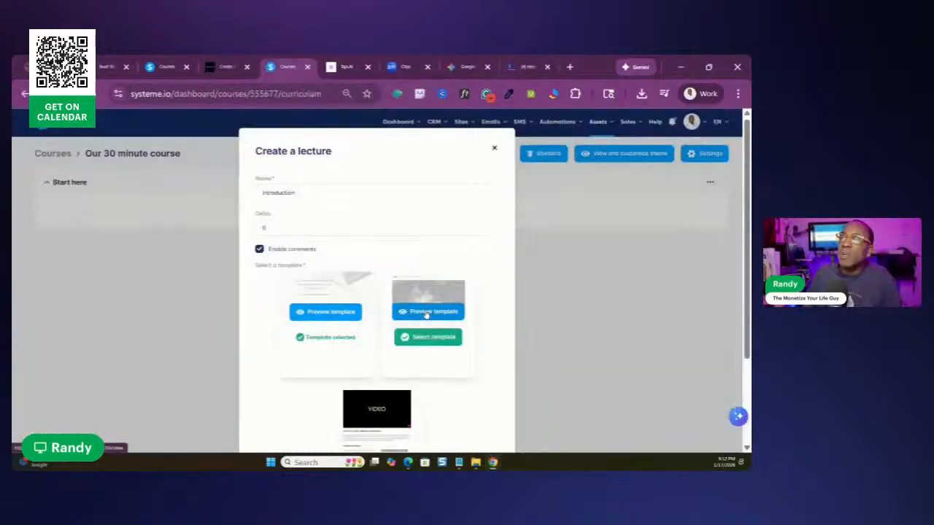
left_click(427, 313)
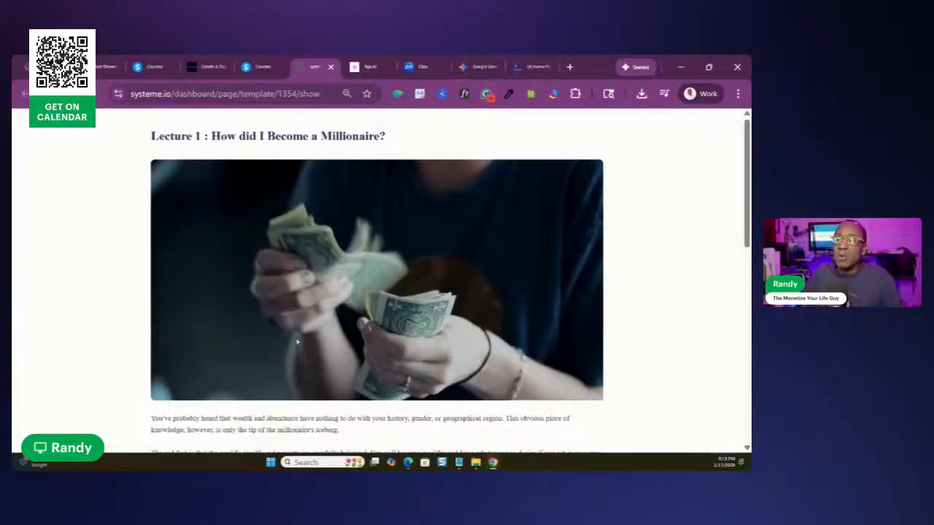
scroll(234, 295, "down", 5)
scroll(314, 210, "up", 5)
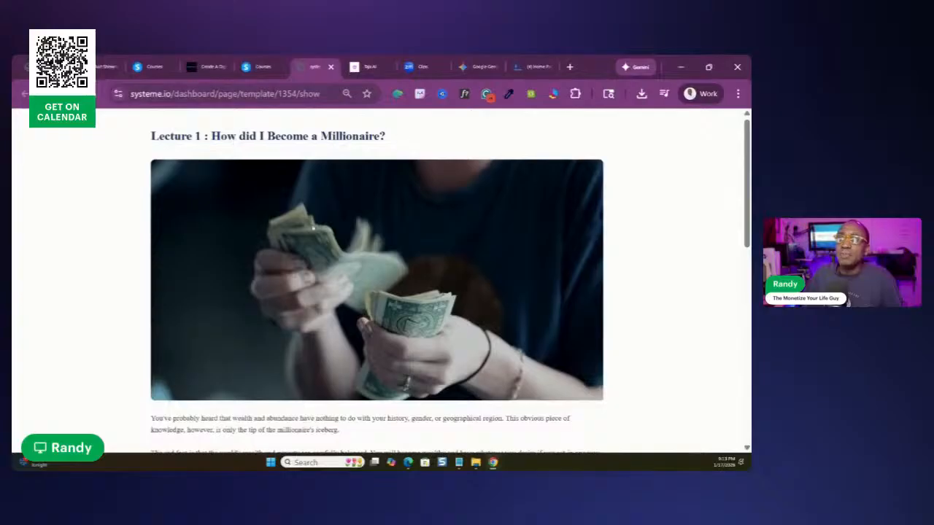
scroll(289, 185, "down", 3)
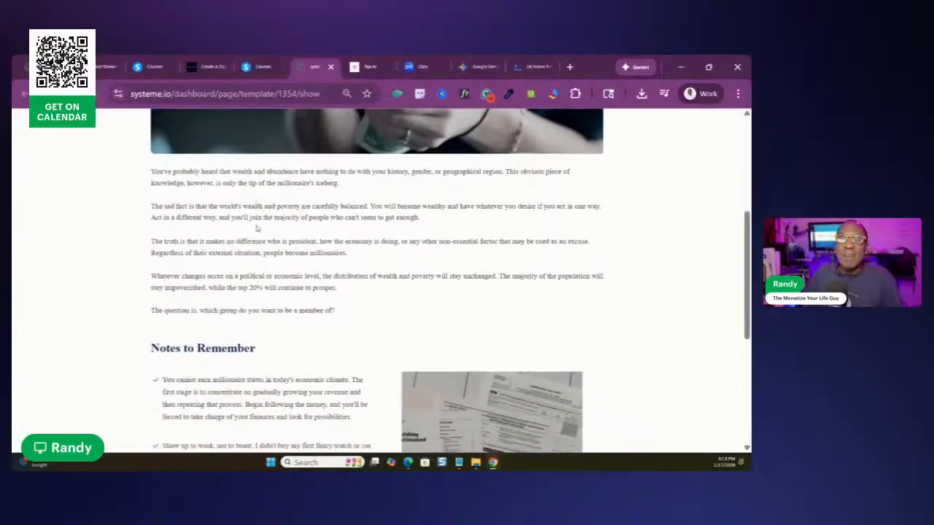
scroll(257, 228, "down", 3)
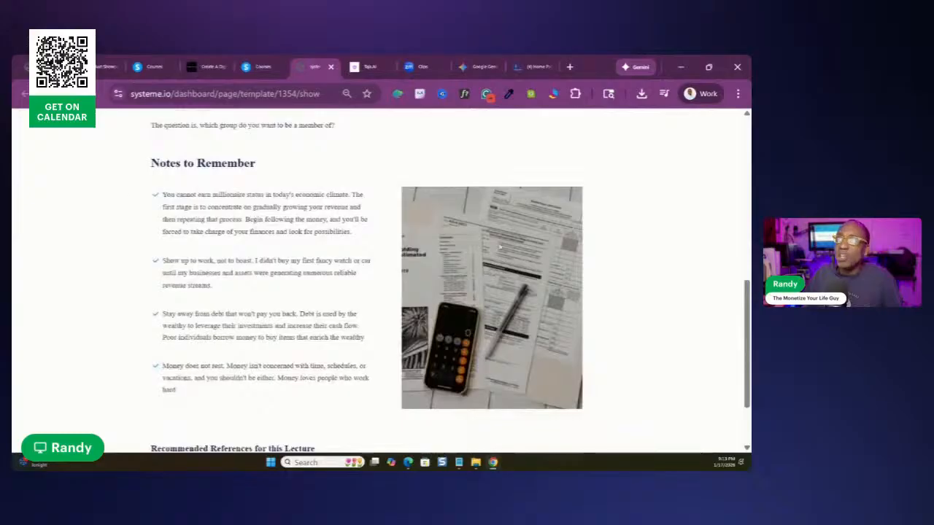
scroll(511, 232, "down", 2)
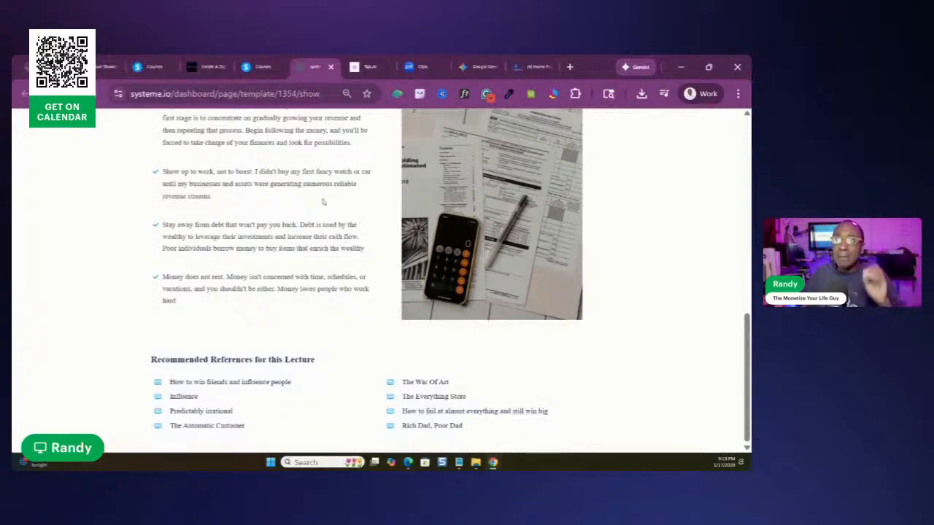
left_click(331, 67)
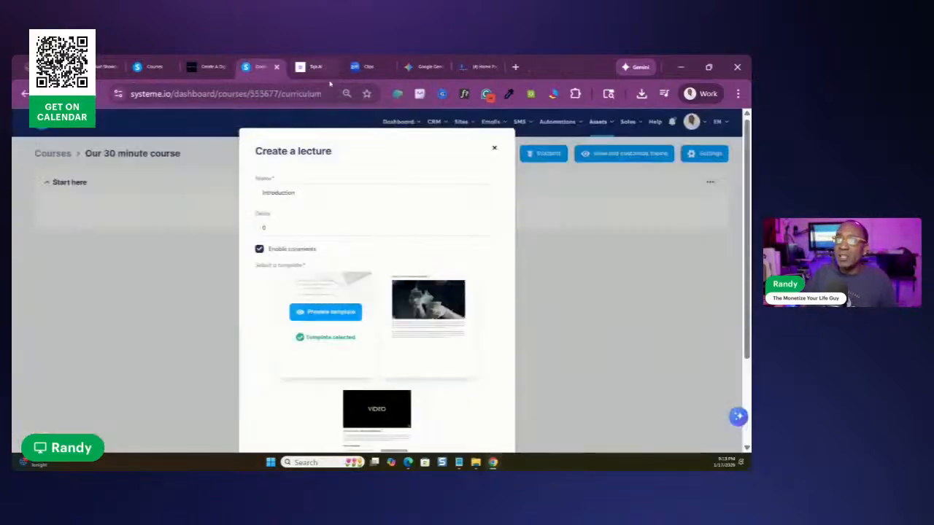
Select the video template for the "Introduction" lecture and save the lecture
scroll(380, 365, "down", 2)
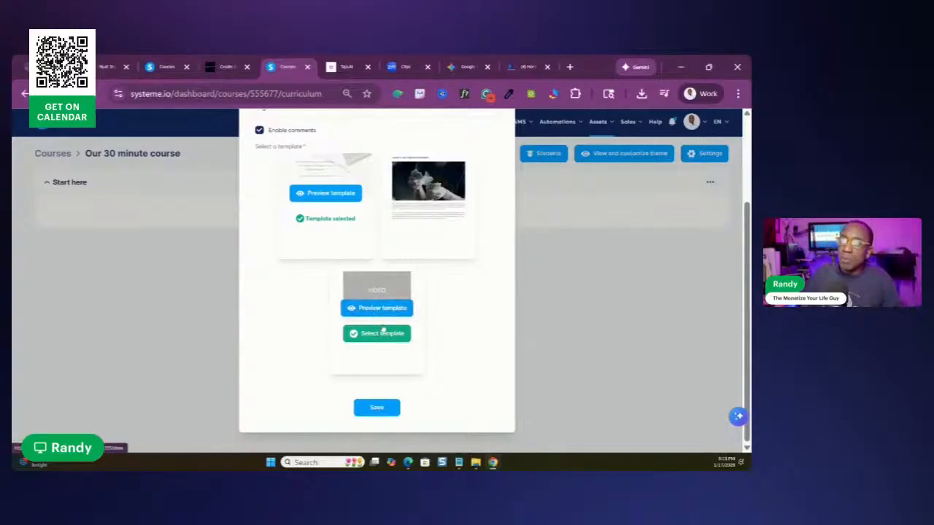
left_click(376, 336)
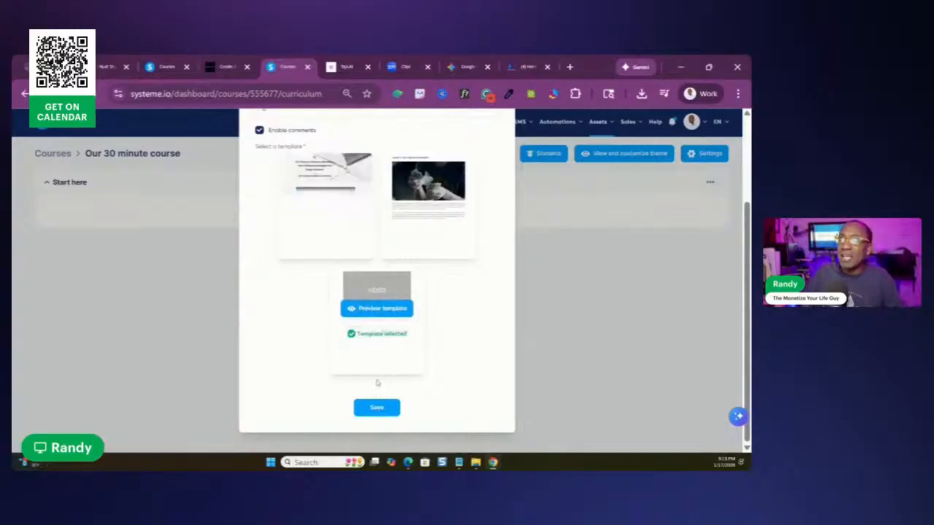
left_click(377, 408)
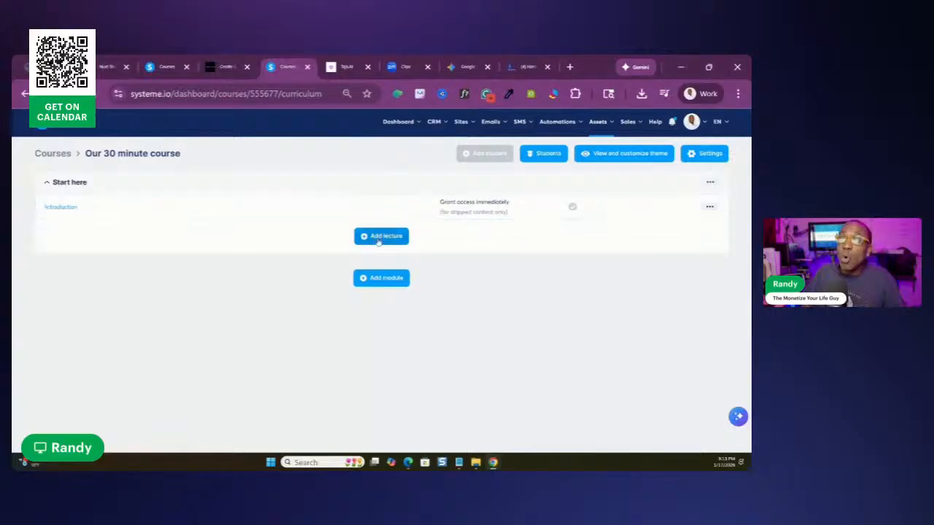
Open the "Introduction" lecture in the page editor and remove "Lecture 1" from the heading below the video
left_click(64, 208)
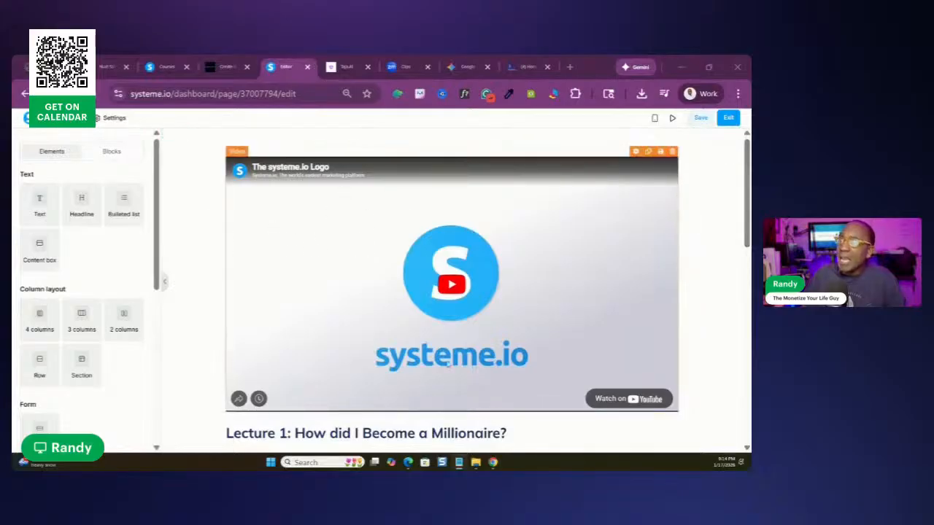
scroll(448, 370, "down", 2)
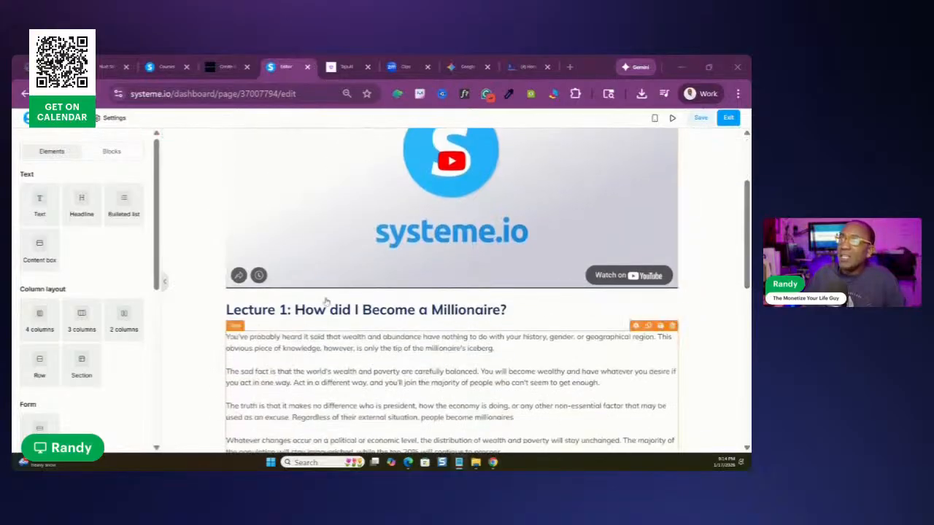
left_click(290, 309)
key("BackSpace")
key("BackSpace")
key("BackSpace")
key("BackSpace")
key("BackSpace")
key("BackSpace")
key("BackSpace")
key("BackSpace")
key("BackSpace")
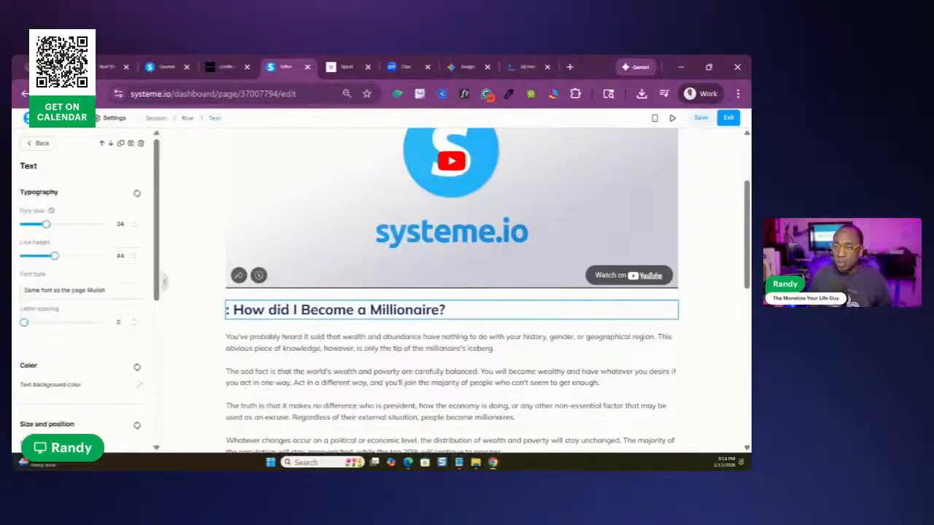
type("Lw")
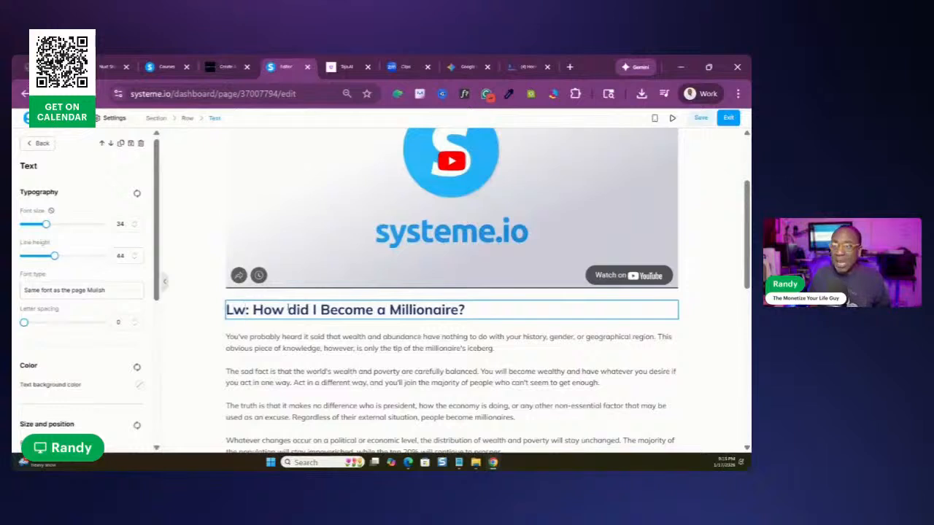
key("BackSpace")
type("e")
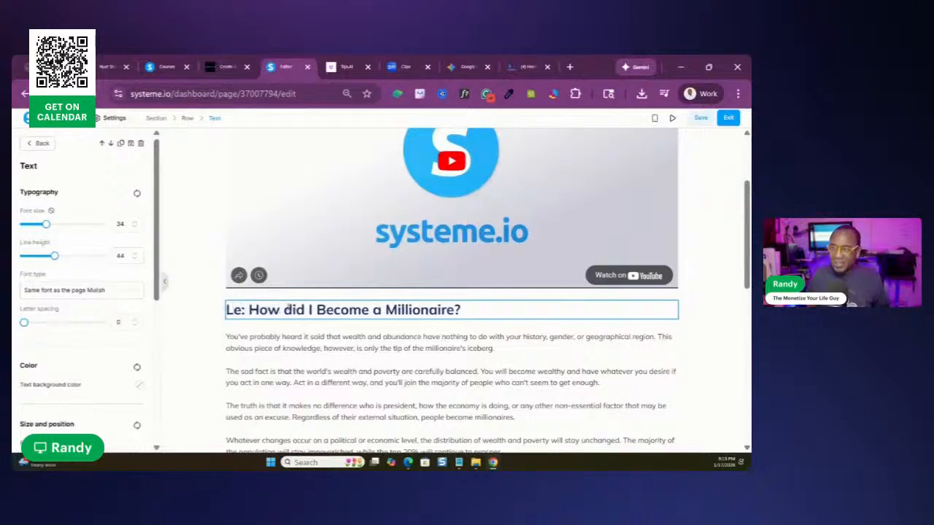
type("sson")
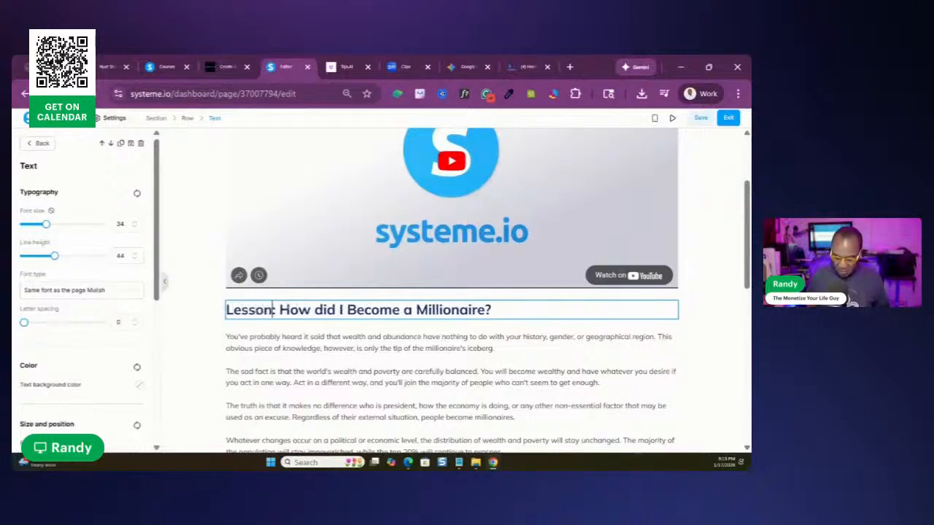
key("BackSpace")
key("BackSpace")
key("BackSpace")
key("BackSpace")
key("BackSpace")
key("BackSpace")
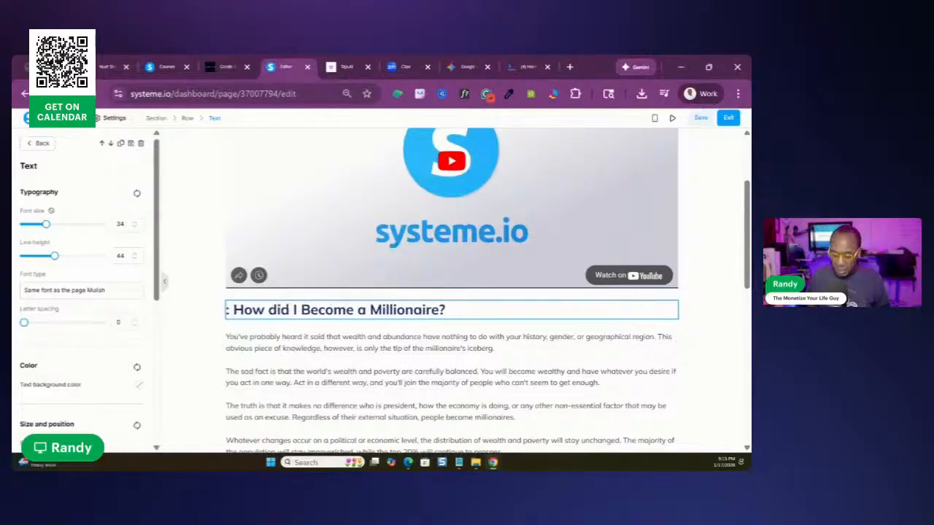
Change the heading below the video to read only "Action Item:"
type("Action It")
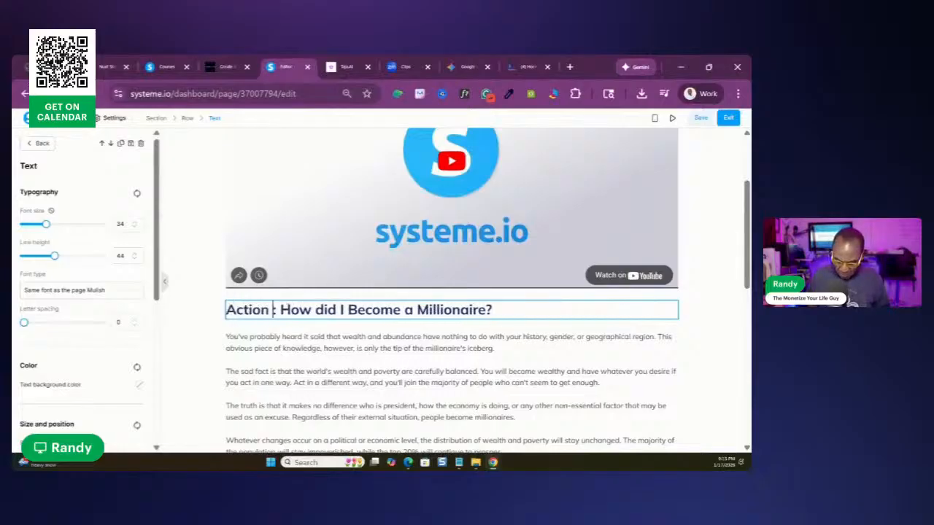
type("em")
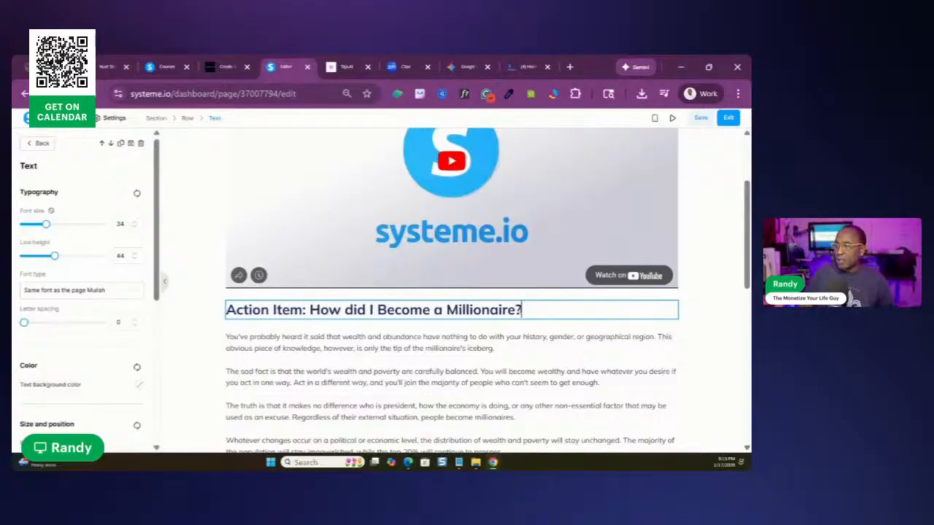
key("BackSpace")
key("BackSpace")
key("BackSpace")
key("BackSpace")
key("BackSpace")
key("BackSpace")
key("BackSpace")
key("BackSpace")
key("BackSpace")
key("BackSpace")
key("BackSpace")
key("BackSpace")
key("BackSpace")
key("BackSpace")
key("BackSpace")
key("BackSpace")
key("BackSpace")
key("BackSpace")
key("BackSpace")
key("BackSpace")
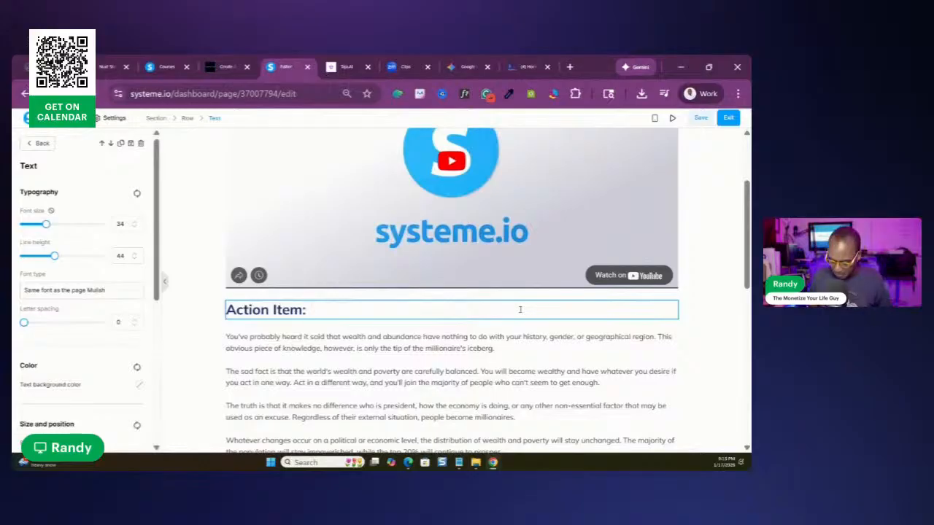
Extend the heading below the video to read "Action Item: How I get motivated to do what needs to be done"
type("How I ")
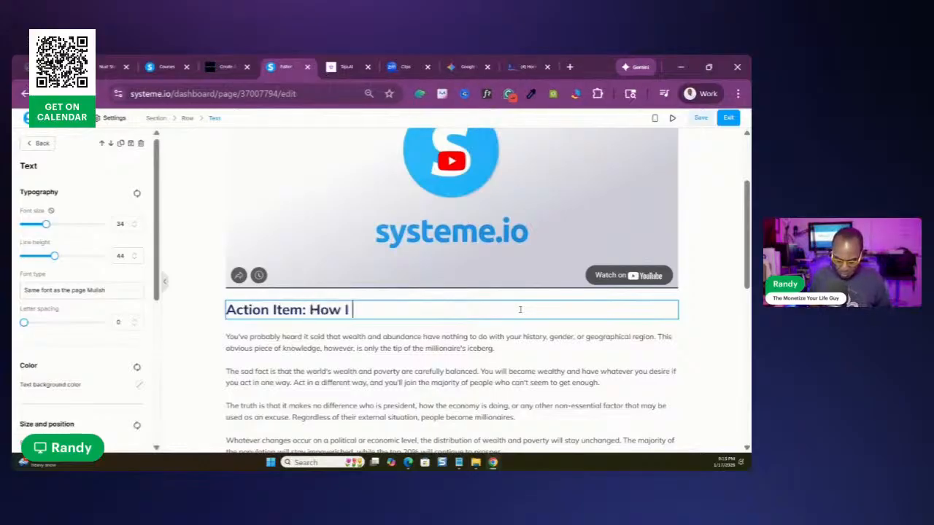
type("get")
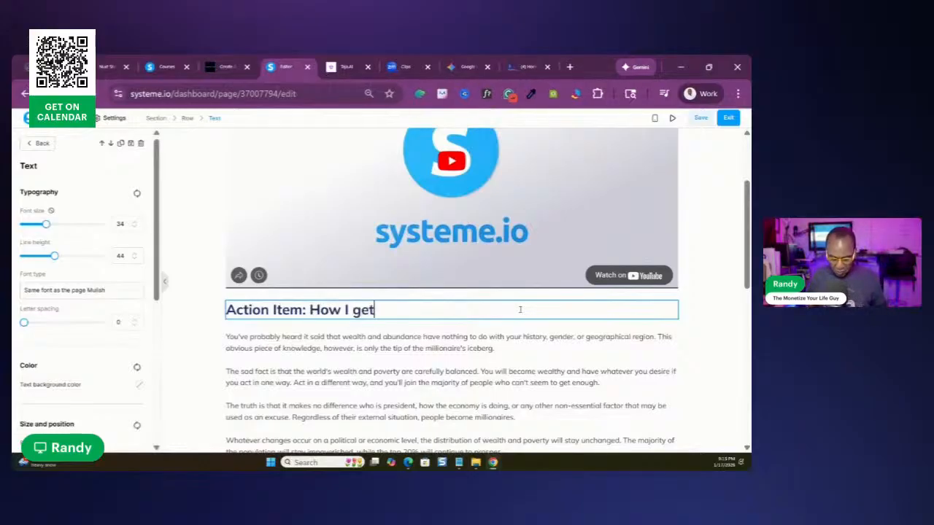
type(" motiv")
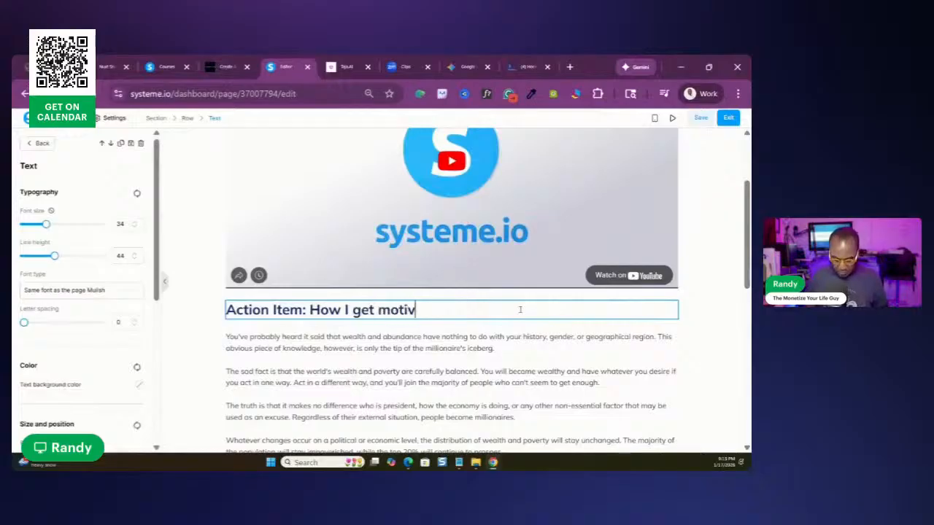
type("ated to ")
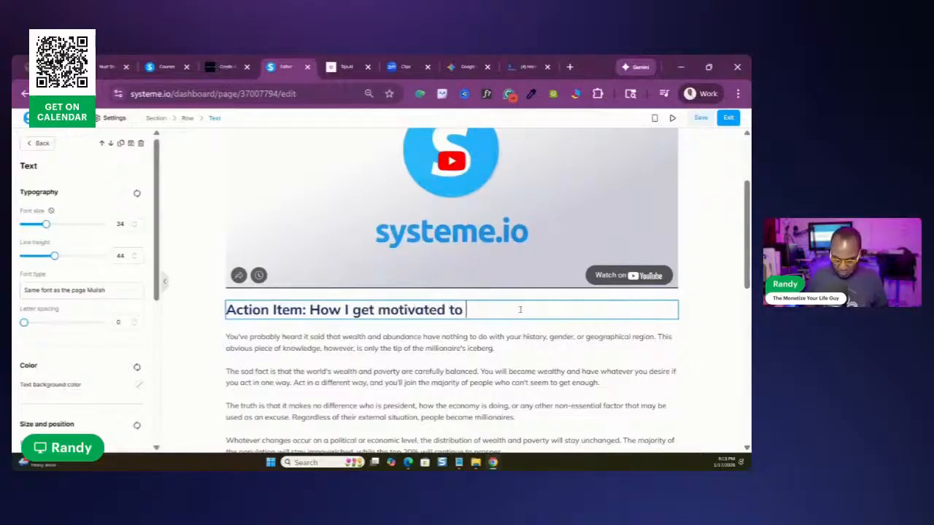
type("odo w")
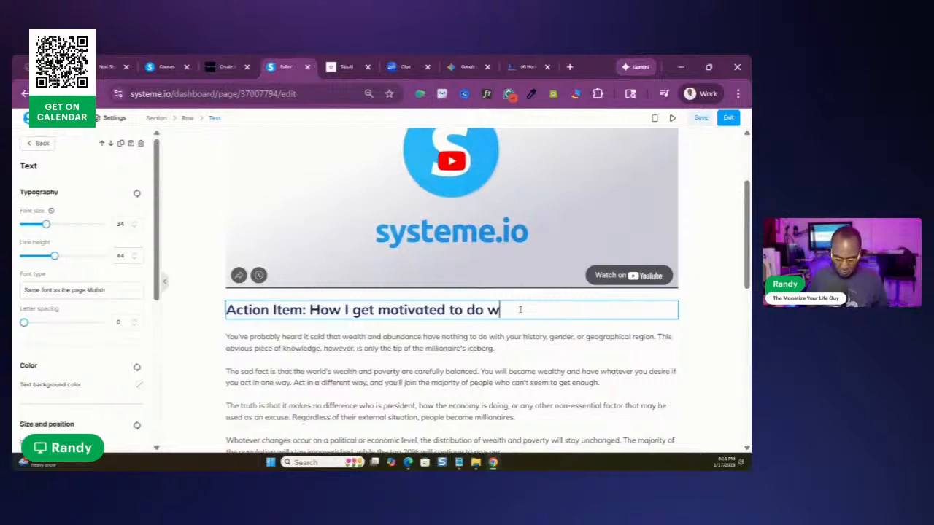
type("hat ne")
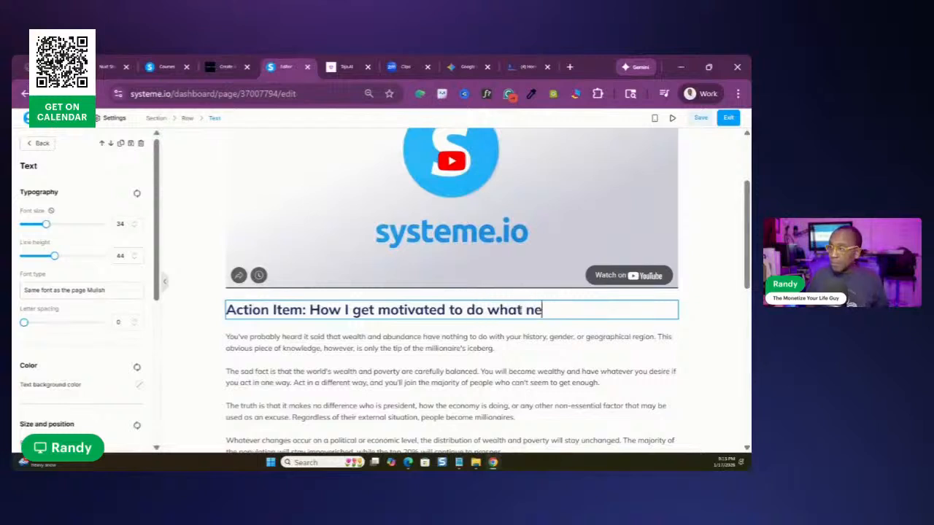
type("eds to be done")
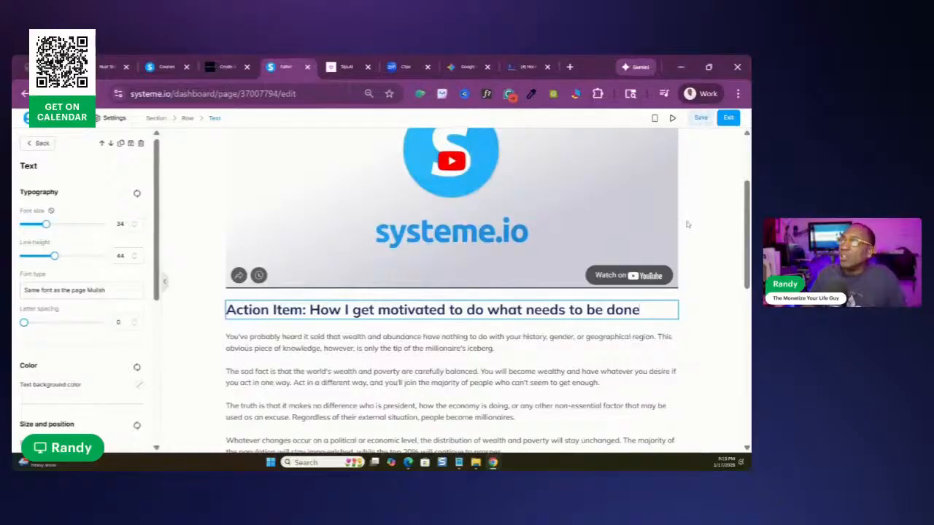
left_click(730, 211)
Try deleting only the text element below the action item heading, and undo the deletion
left_click_drag(746, 206, 747, 246)
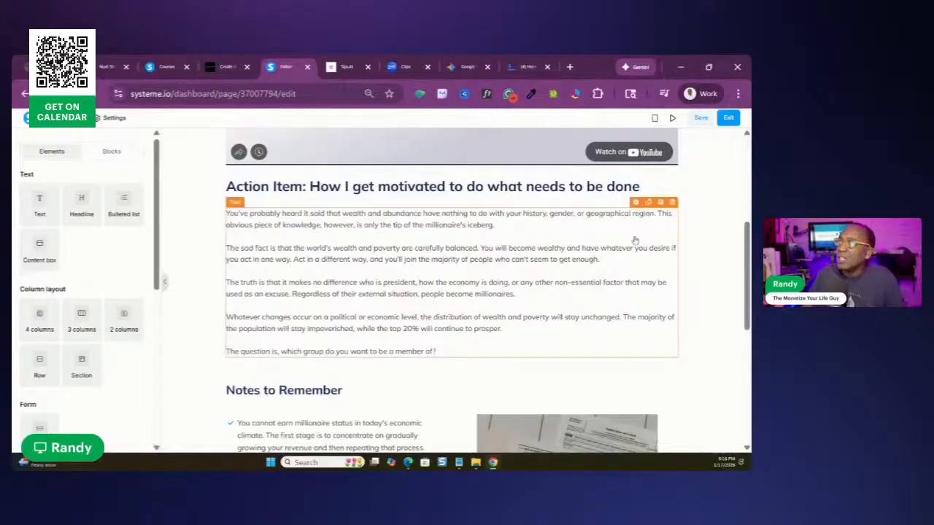
left_click(673, 202)
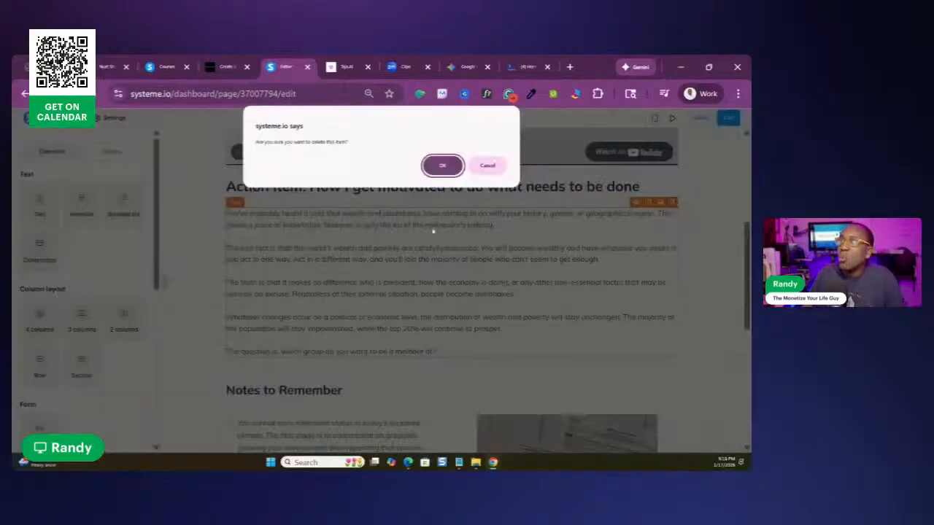
left_click(443, 165)
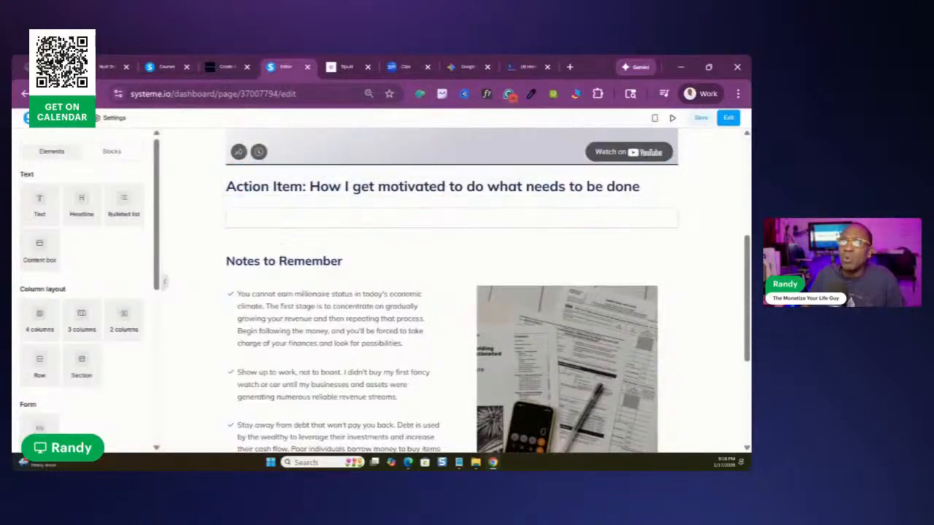
key("ctrl+z")
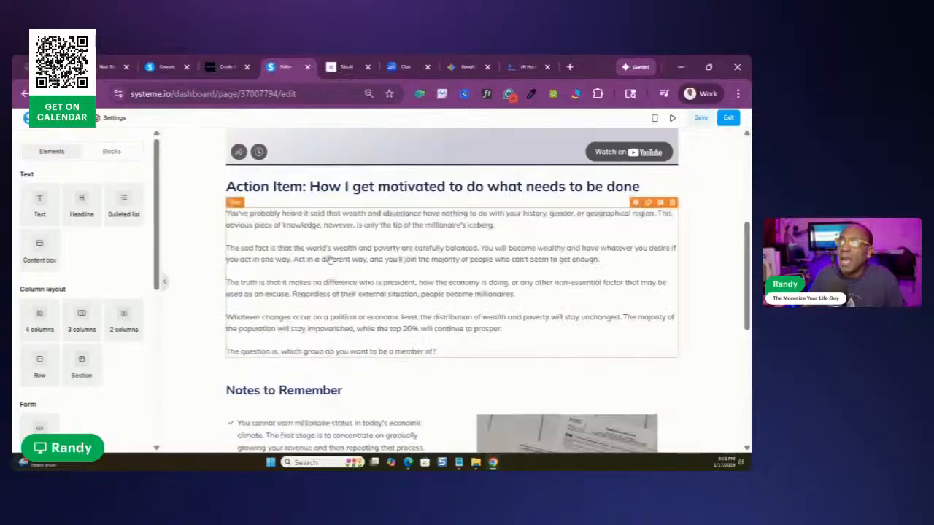
Delete the entire row of paragraphs between the action item heading and "Notes to Remember"
key("Delete")
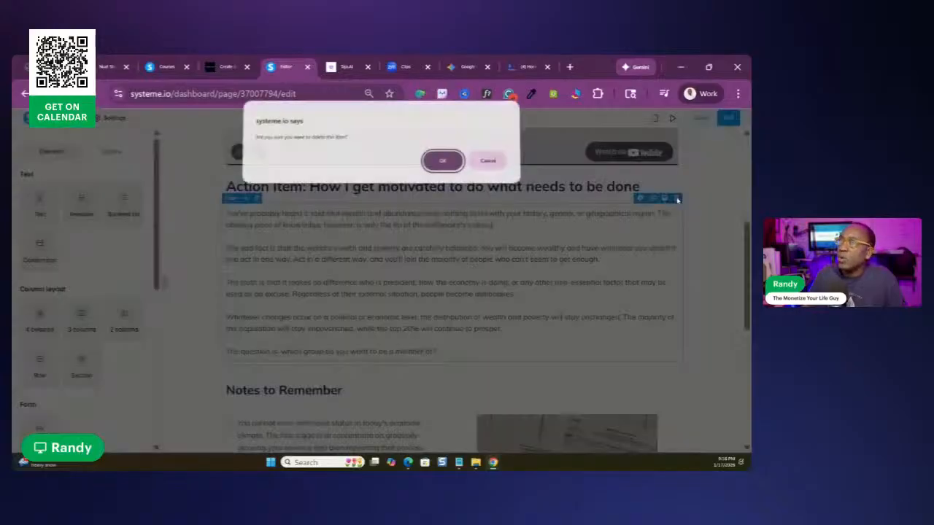
left_click(444, 163)
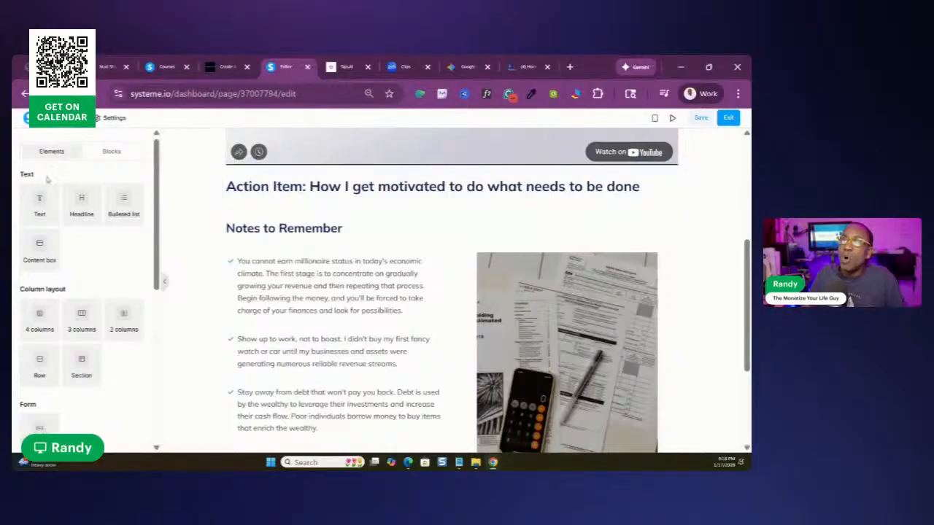
Try adding an audio element below the action item heading, and delete it again
left_click_drag(157, 170, 463, 200)
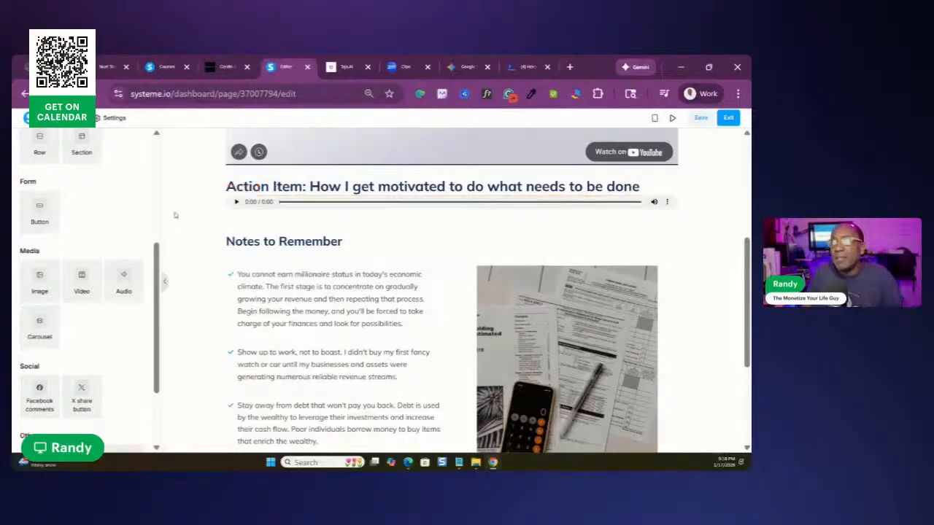
left_click(672, 190)
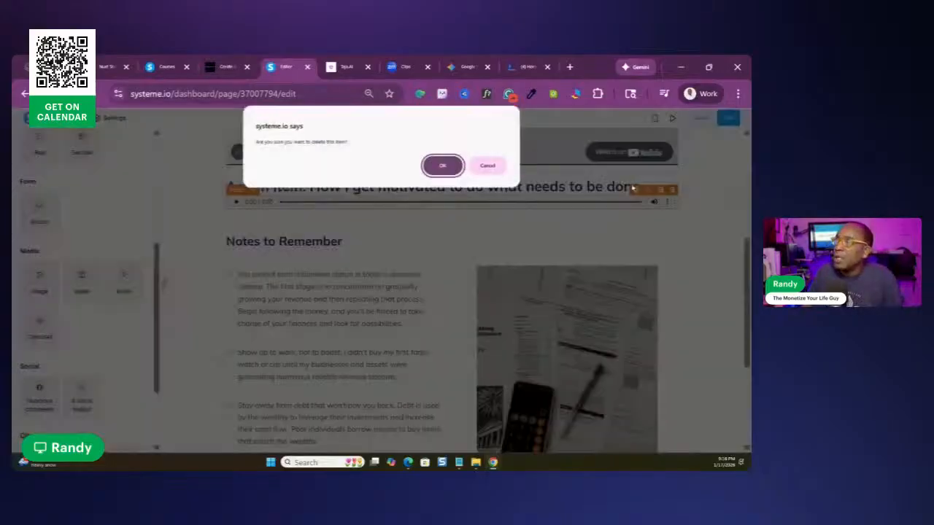
left_click(439, 170)
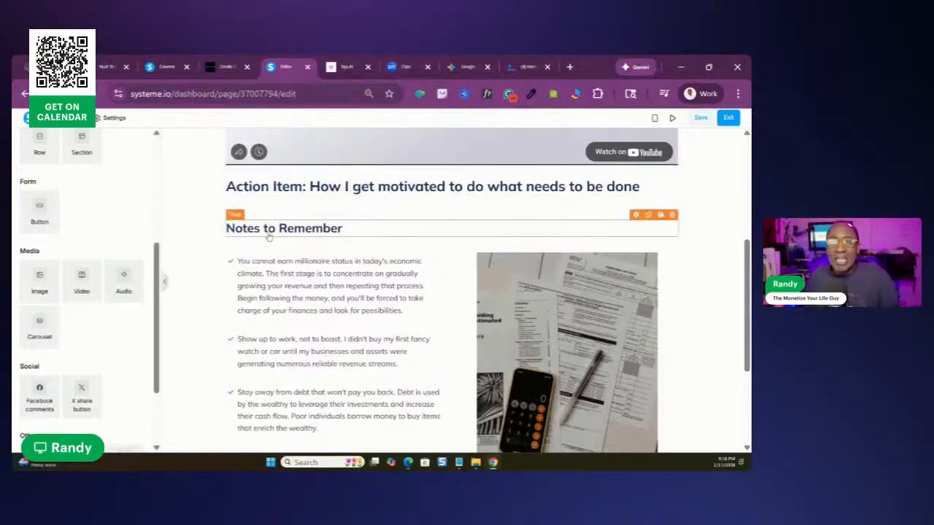
Check the settings of the image beside the notes and the recommended references, and save the lecture page
scroll(579, 191, "down", 3)
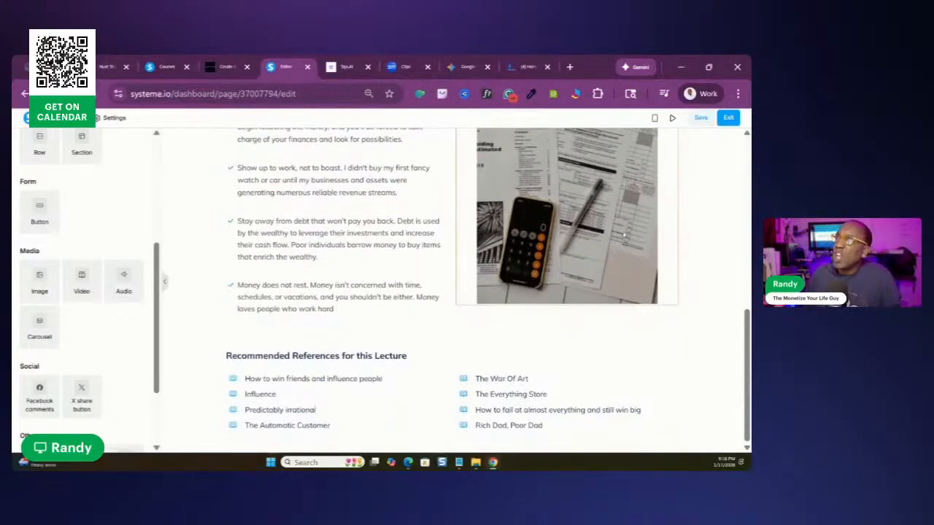
scroll(594, 226, "up", 2)
left_click(586, 249)
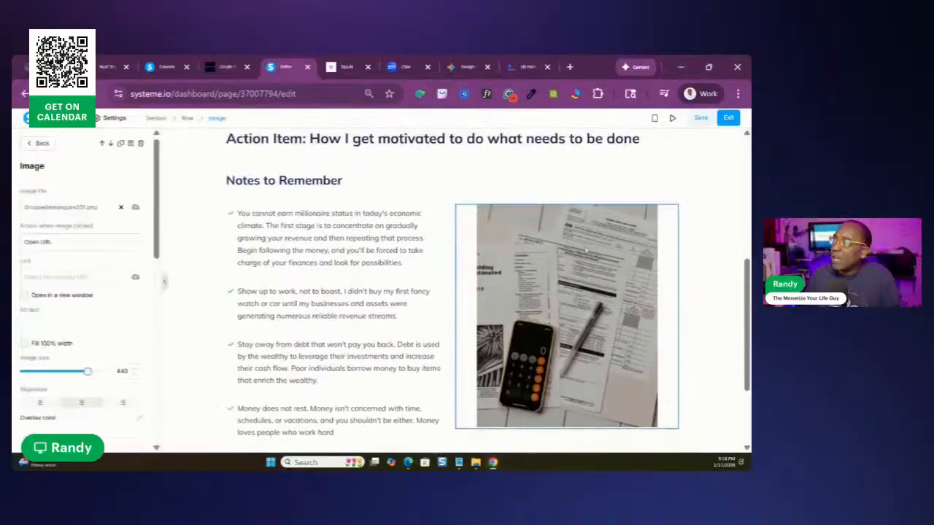
left_click(629, 238)
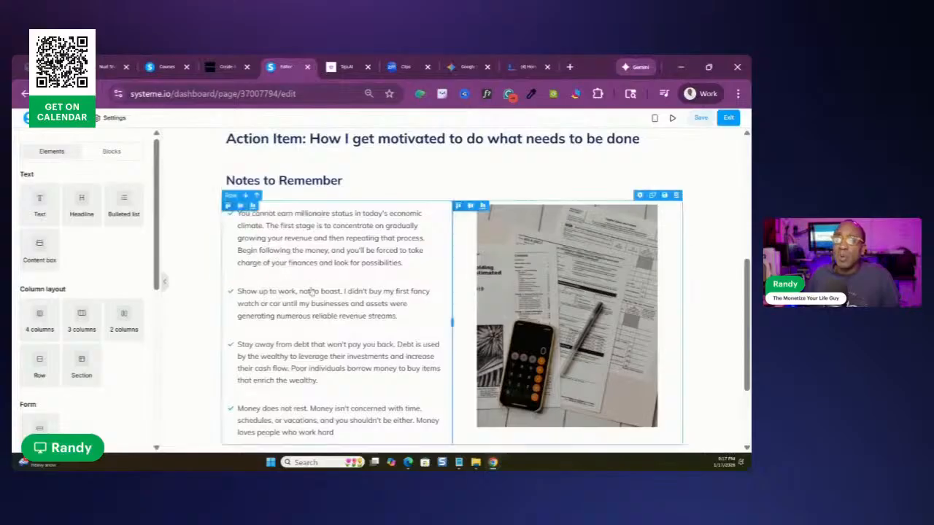
scroll(257, 186, "down", 3)
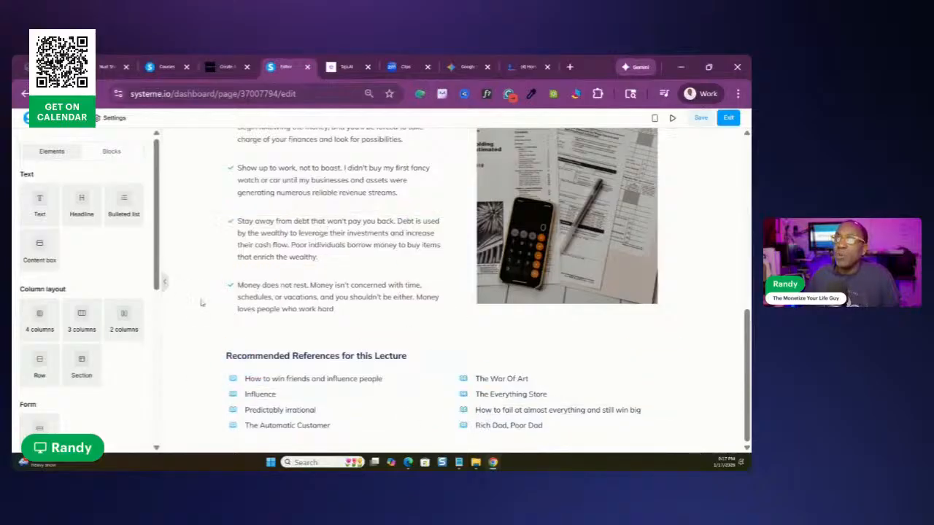
left_click(702, 119)
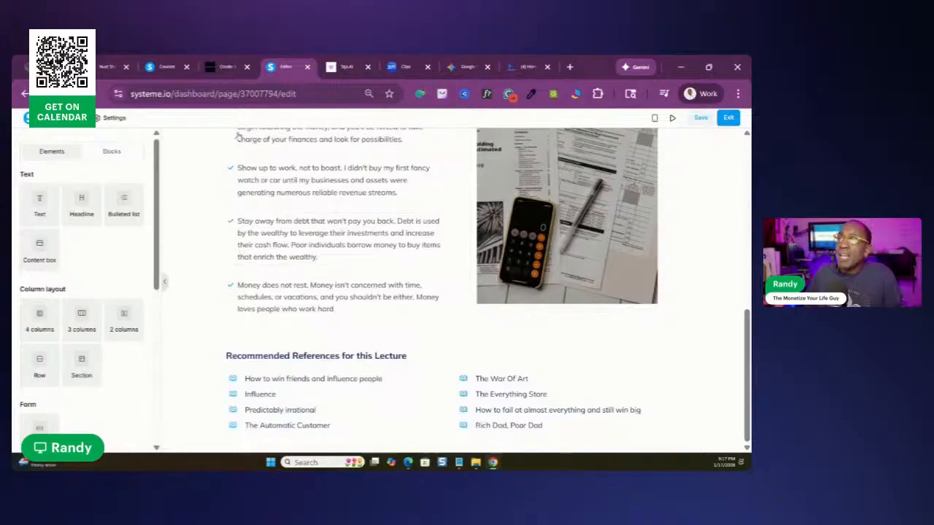
Open the settings of the lecture video and examine the available video type options
scroll(267, 177, "up", 1)
scroll(267, 177, "up", 4)
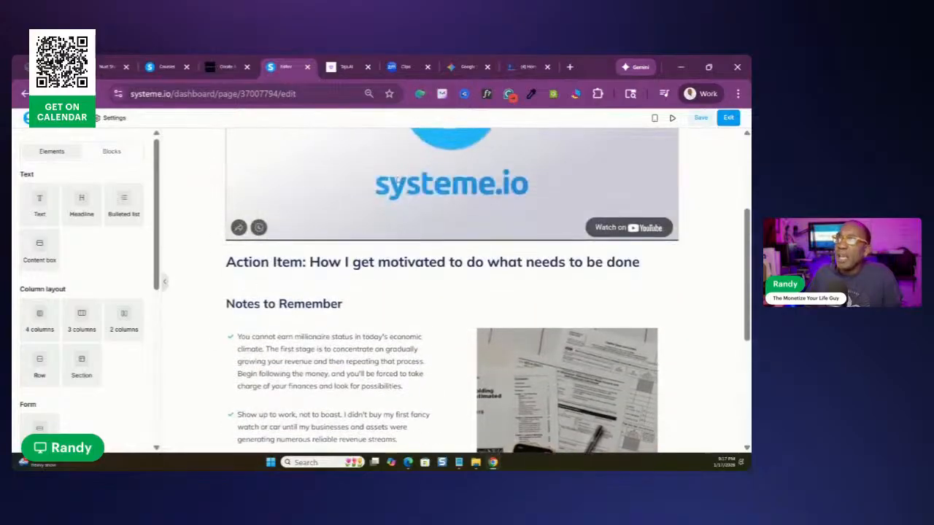
scroll(434, 179, "up", 2)
scroll(636, 178, "up", 1)
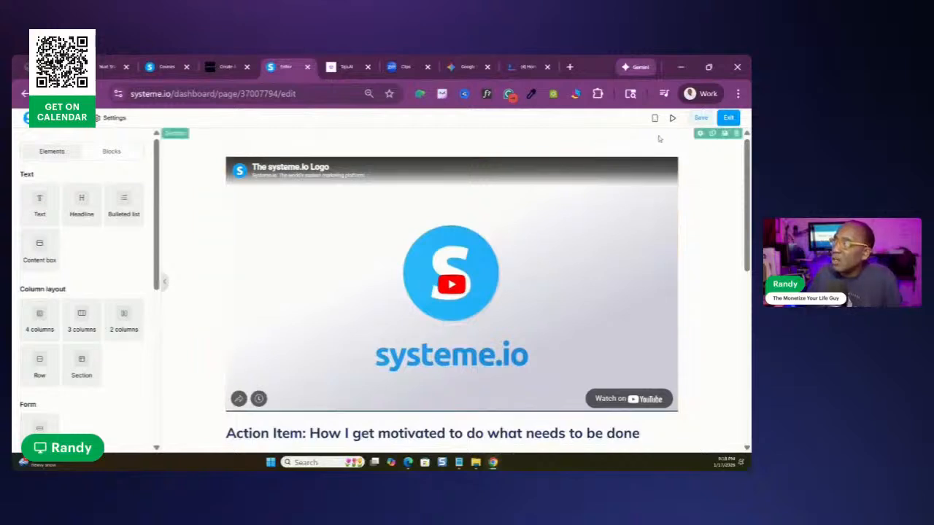
left_click(637, 154)
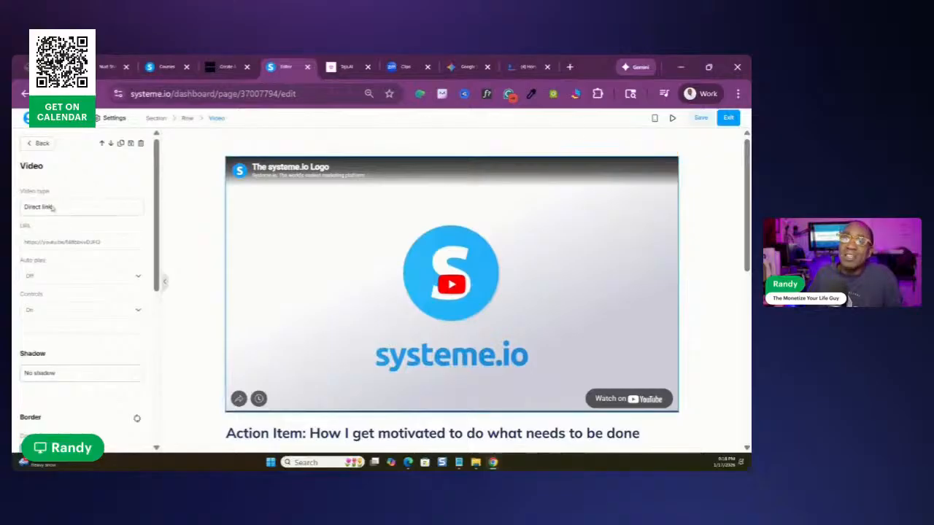
left_click(134, 211)
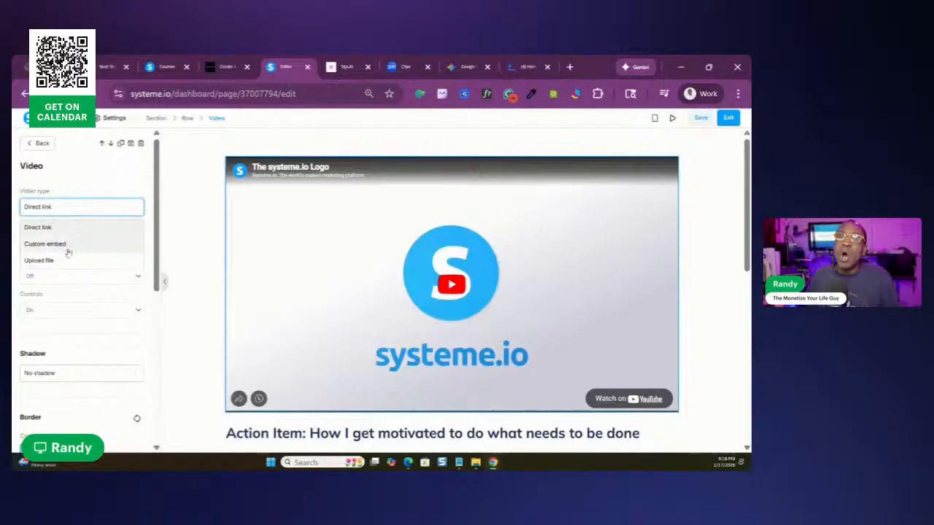
left_click(85, 183)
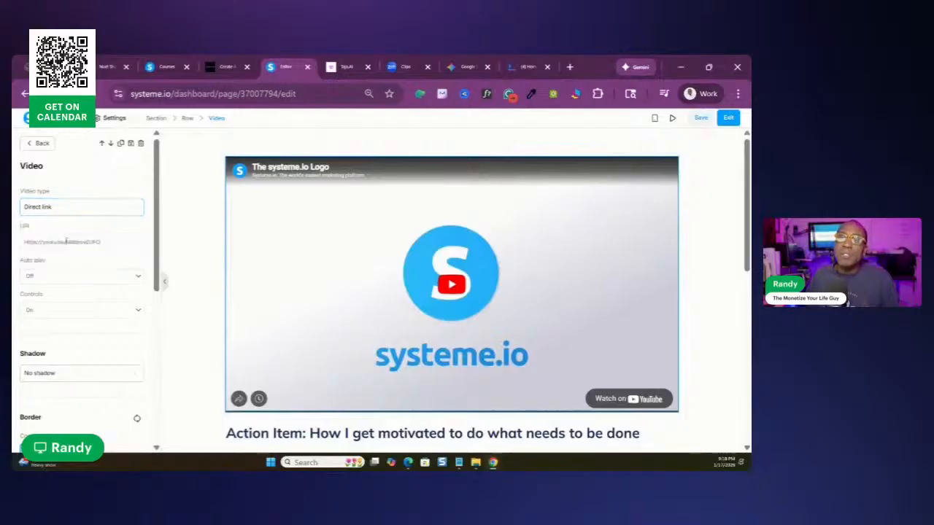
Replace the lecture video's URL with the copied livestream page link and check the page below it
key("BackSpace")
key("BackSpace")
key("BackSpace")
key("BackSpace")
key("BackSpace")
key("BackSpace")
key("BackSpace")
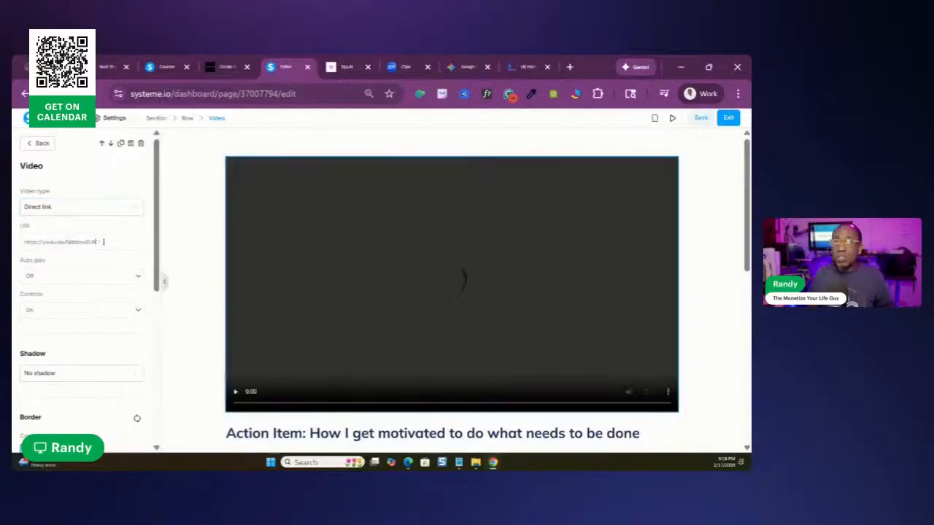
key("BackSpace")
key("BackSpace")
key("BackSpace")
key("BackSpace")
key("BackSpace")
key("BackSpace")
key("BackSpace")
key("BackSpace")
key("BackSpace")
key("BackSpace")
key("BackSpace")
key("BackSpace")
key("BackSpace")
key("BackSpace")
key("BackSpace")
key("BackSpace")
key("BackSpace")
key("BackSpace")
key("BackSpace")
key("BackSpace")
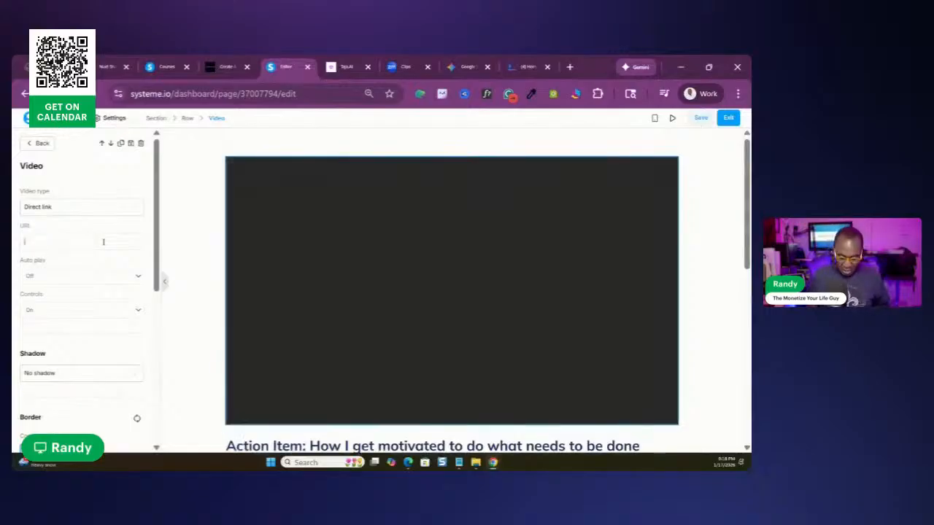
key("ctrl+v")
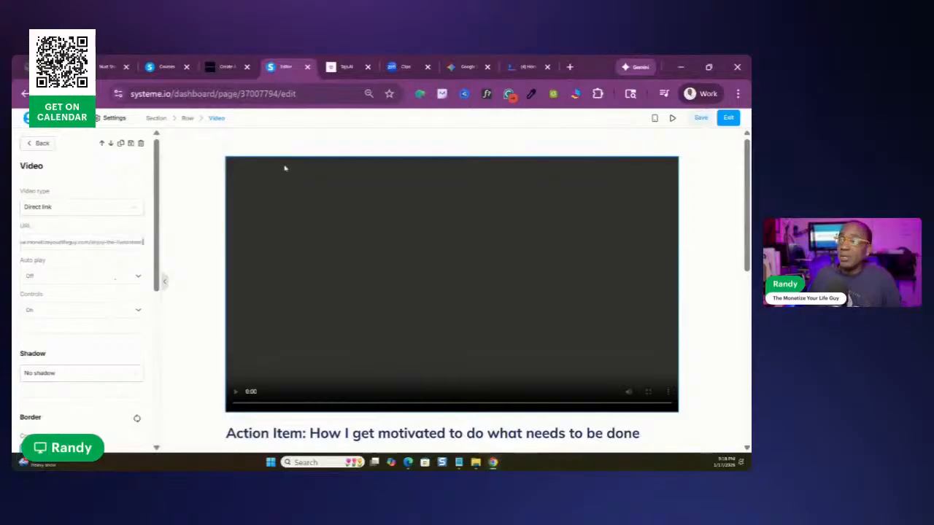
left_click(588, 141)
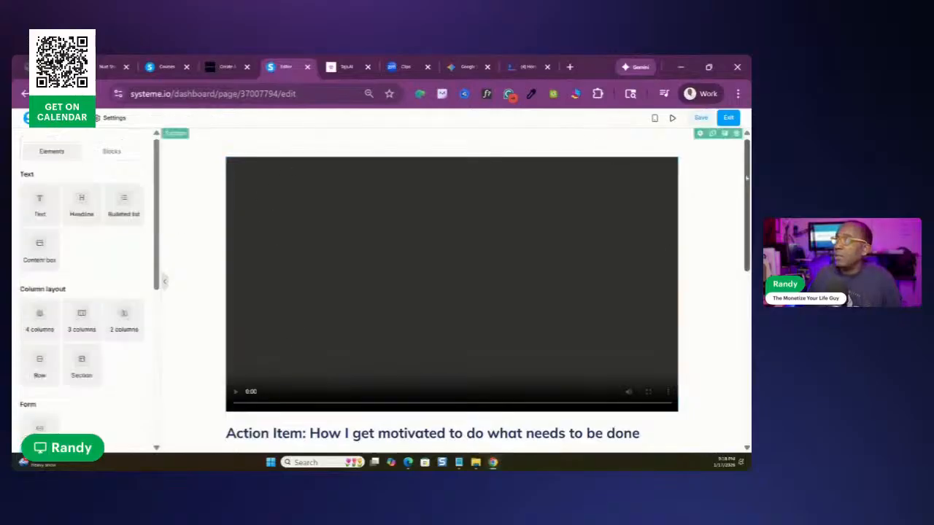
scroll(452, 292, "down", 3)
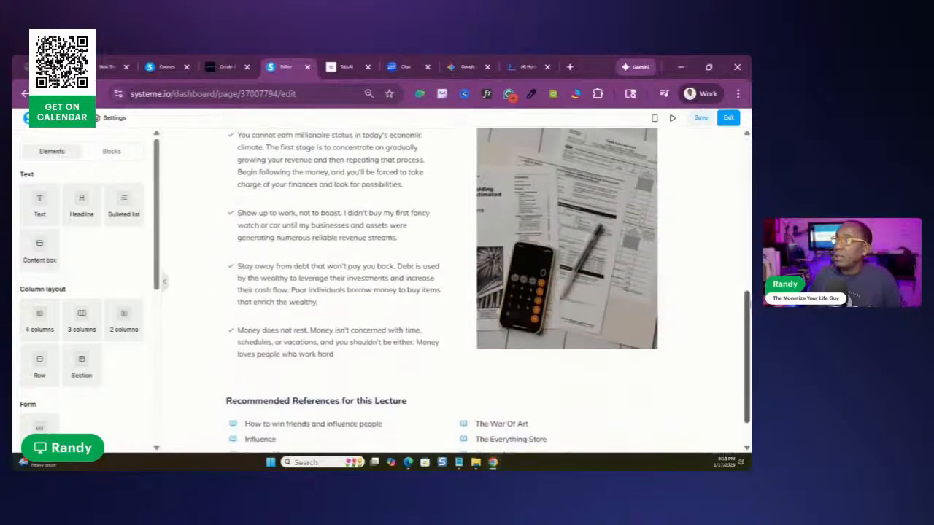
scroll(444, 206, "up", 5)
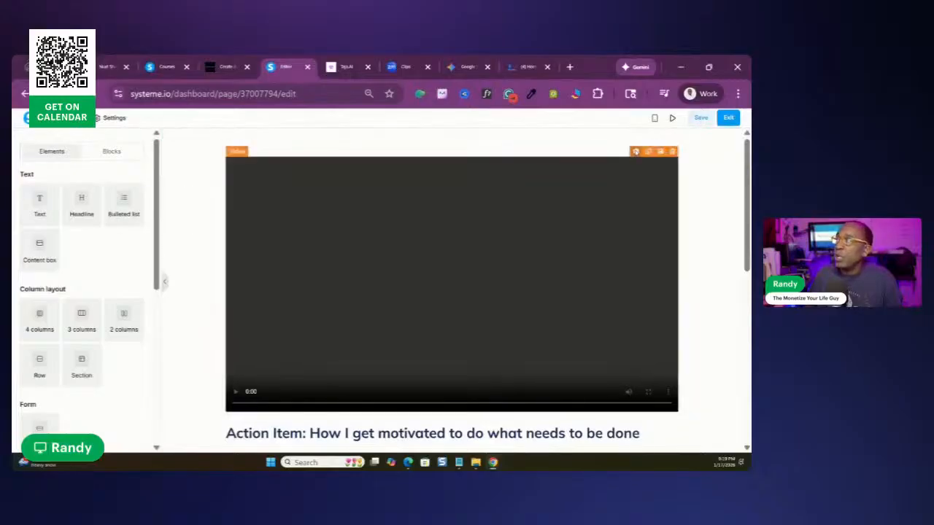
Open the lecture video's settings and clear the whole livestream link from its URL
left_click(636, 152)
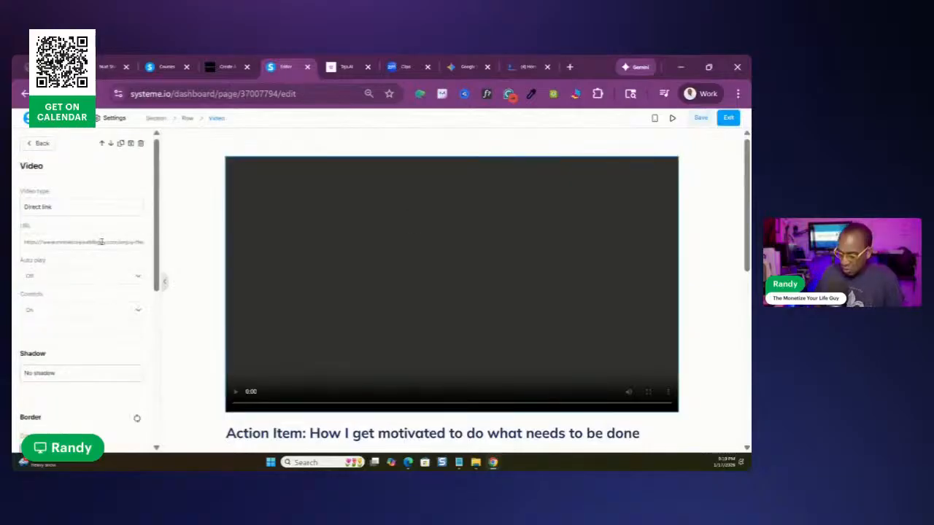
key("BackSpace")
key("BackSpace")
key("BackSpace")
key("BackSpace")
key("BackSpace")
key("BackSpace")
key("BackSpace")
key("BackSpace")
key("BackSpace")
key("BackSpace")
key("BackSpace")
key("BackSpace")
key("BackSpace")
key("BackSpace")
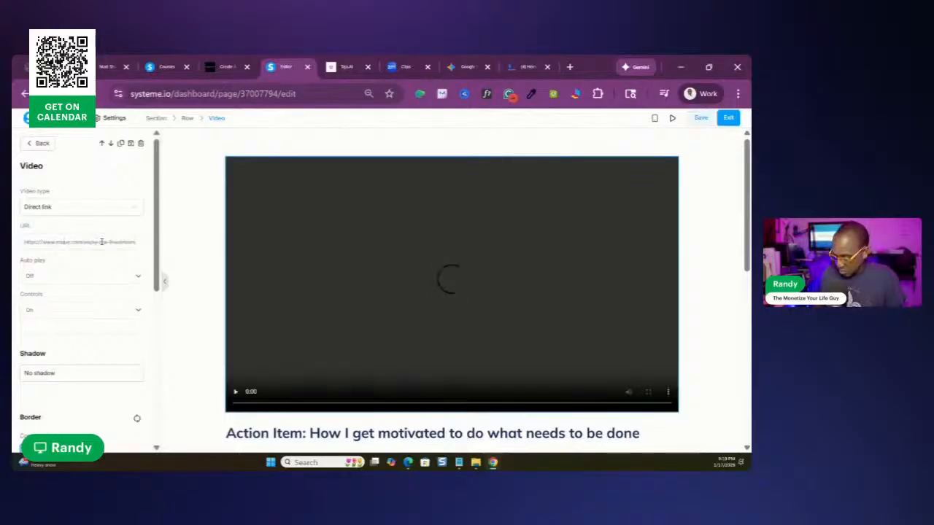
key("Right")
key("Right")
key("Right")
key("Right")
key("Right")
key("Right")
key("Right")
key("Right")
key("Right")
key("Right")
key("Right")
key("Right")
key("Right")
key("Right")
key("Right")
key("Right")
key("Right")
key("Right")
key("Right")
key("Right")
key("Right")
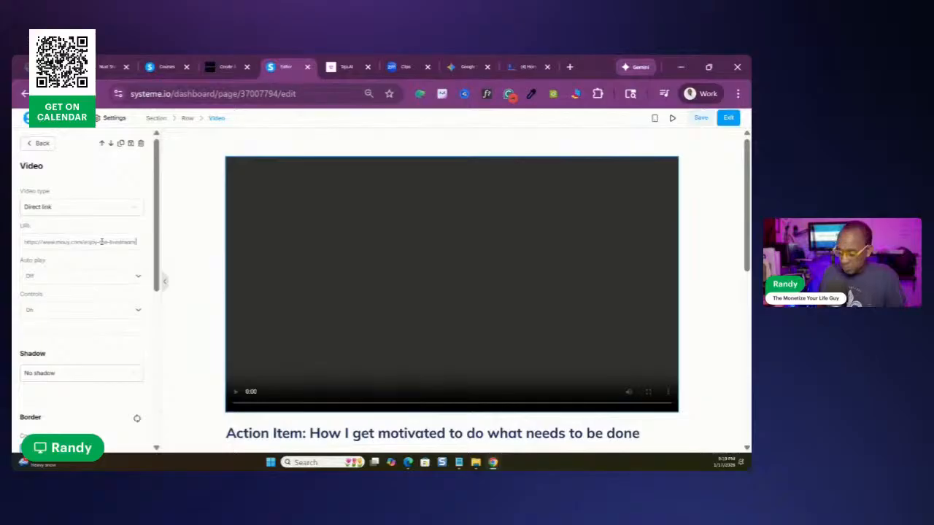
key("Delete")
key("Delete")
key("Delete")
key("Delete")
key("Delete")
key("Delete")
key("Delete")
key("Delete")
key("Delete")
key("BackSpace")
key("BackSpace")
key("BackSpace")
key("BackSpace")
key("BackSpace")
key("BackSpace")
key("BackSpace")
key("BackSpace")
key("BackSpace")
key("BackSpace")
key("BackSpace")
key("BackSpace")
key("BackSpace")
key("BackSpace")
key("BackSpace")
key("BackSpace")
key("BackSpace")
key("BackSpace")
key("BackSpace")
key("BackSpace")
key("BackSpace")
key("BackSpace")
key("BackSpace")
key("BackSpace")
key("BackSpace")
key("BackSpace")
key("BackSpace")
key("BackSpace")
key("BackSpace")
key("BackSpace")
key("BackSpace")
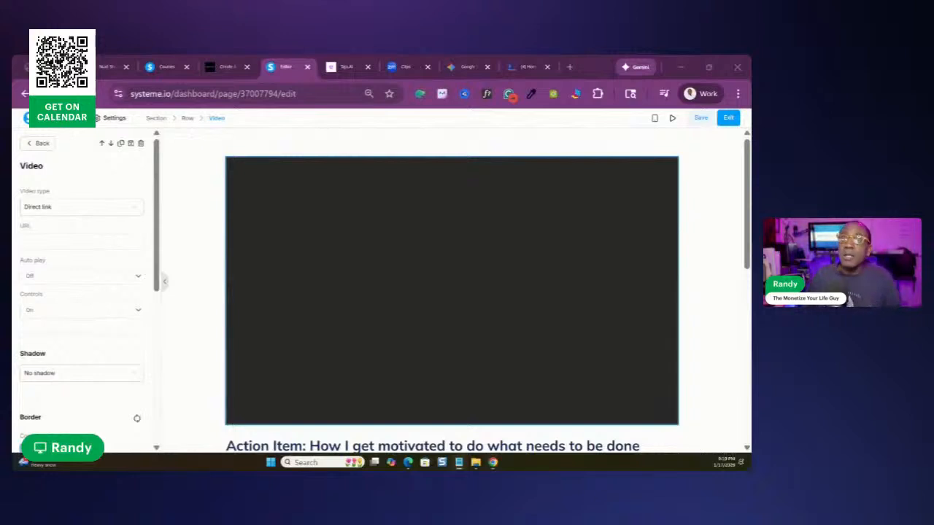
Change the lecture video to a custom embed, insert the copied iframe code, and save the lecture page
left_click(132, 211)
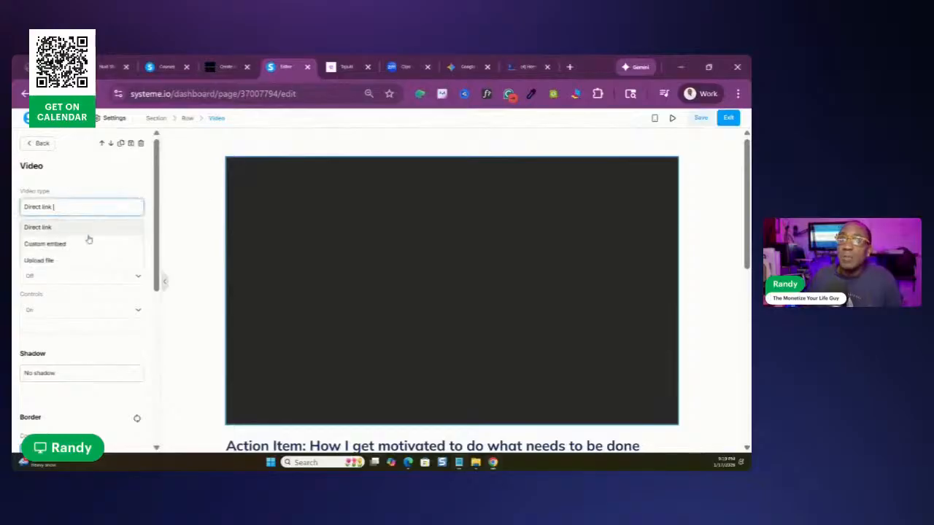
left_click(45, 246)
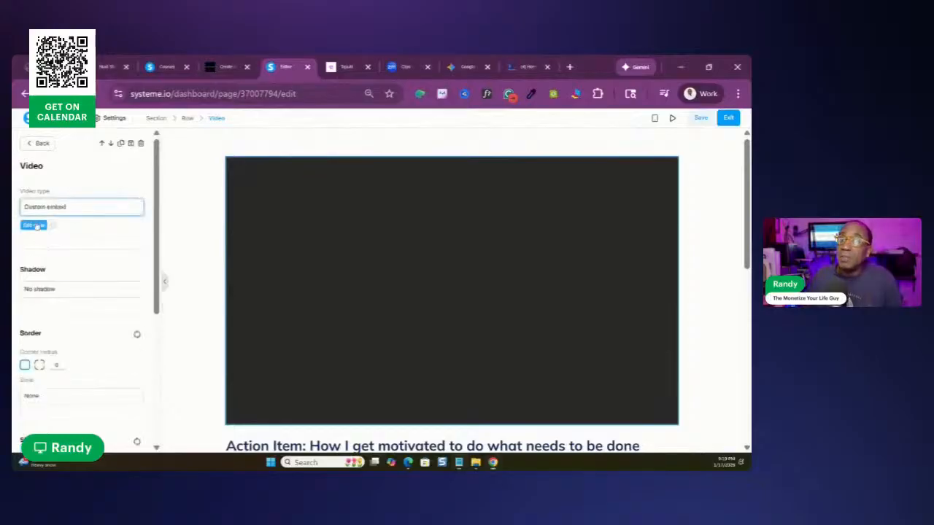
left_click(33, 226)
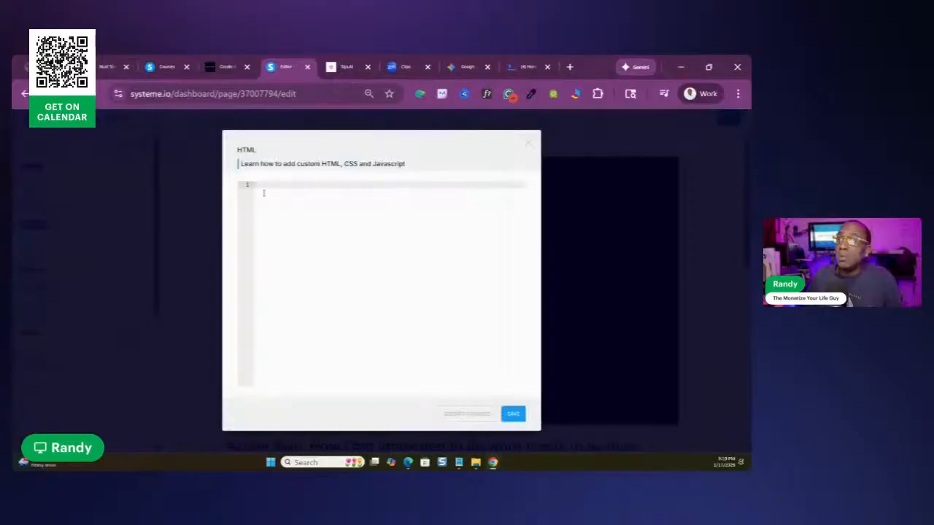
key("ctrl+v")
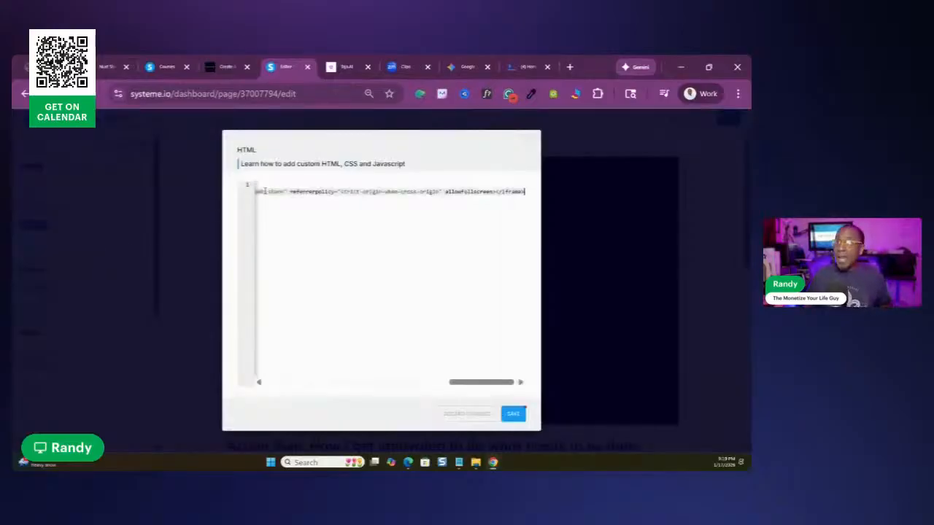
left_click(512, 415)
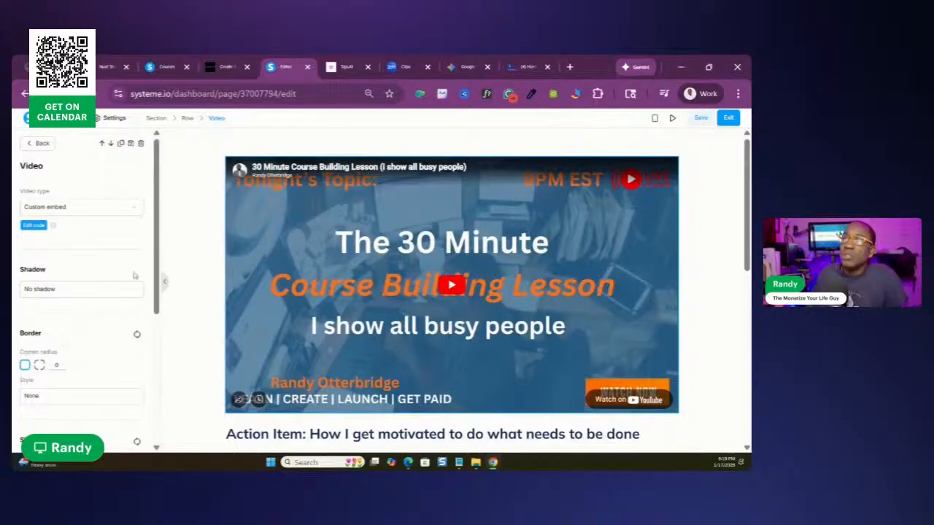
left_click(702, 119)
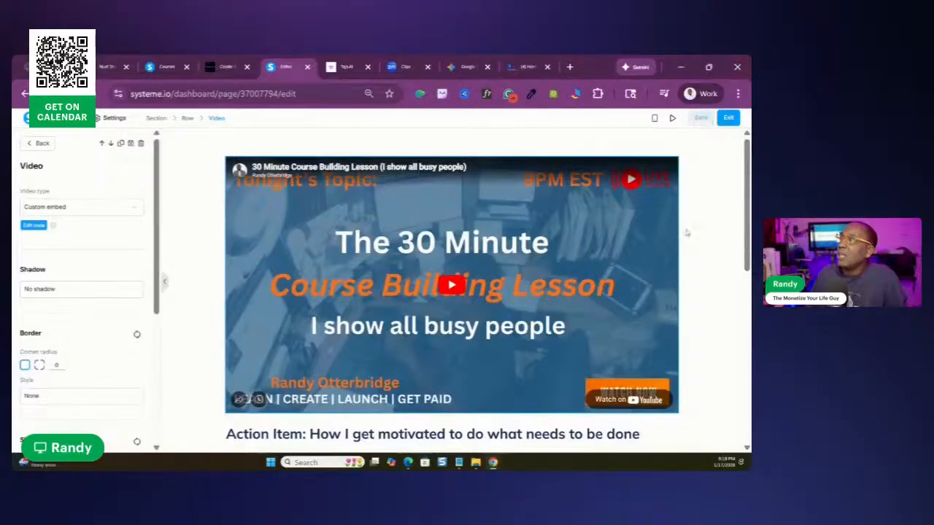
left_click(721, 175)
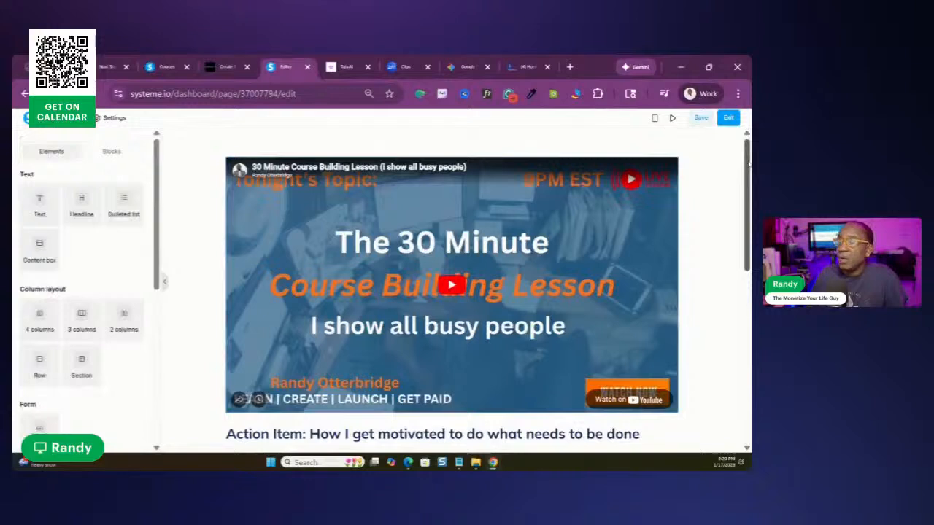
Check the embedded video and the notes below it, and save the lecture page again
scroll(730, 161, "down", 3)
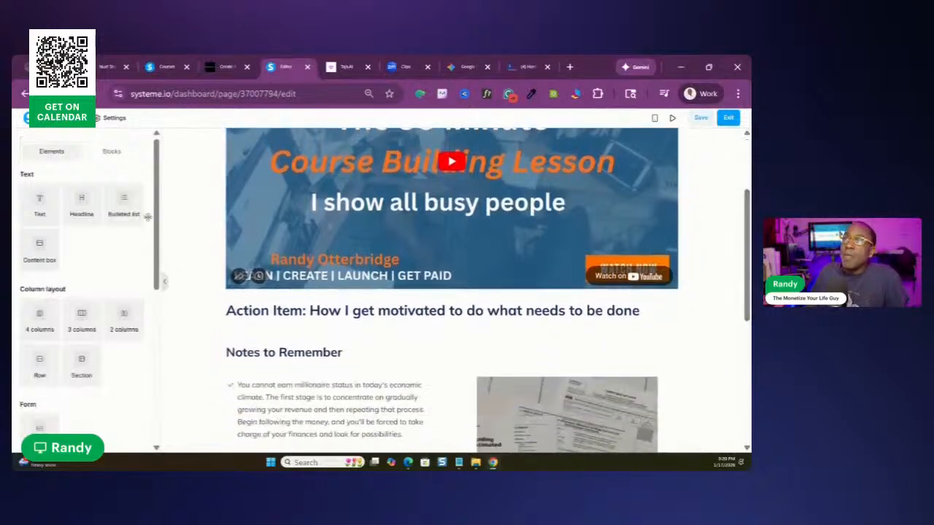
scroll(453, 292, "up", 3)
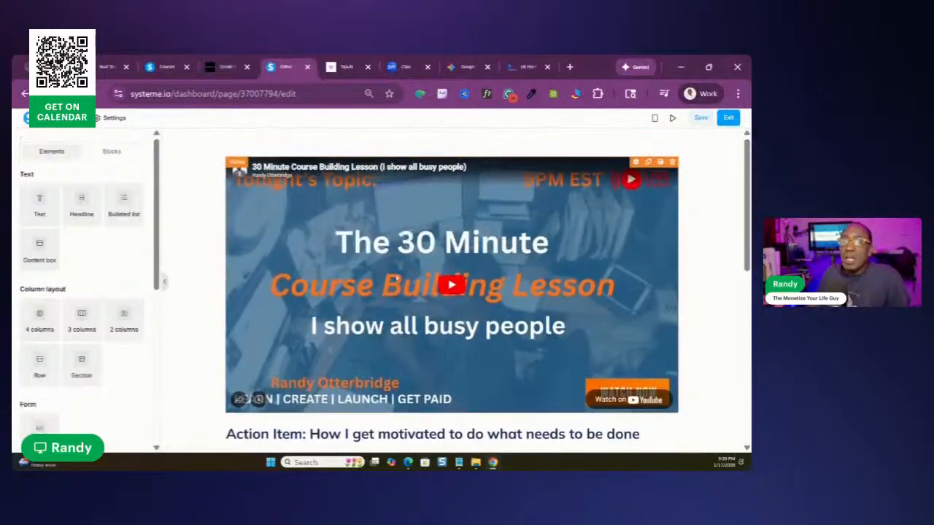
scroll(250, 273, "down", 4)
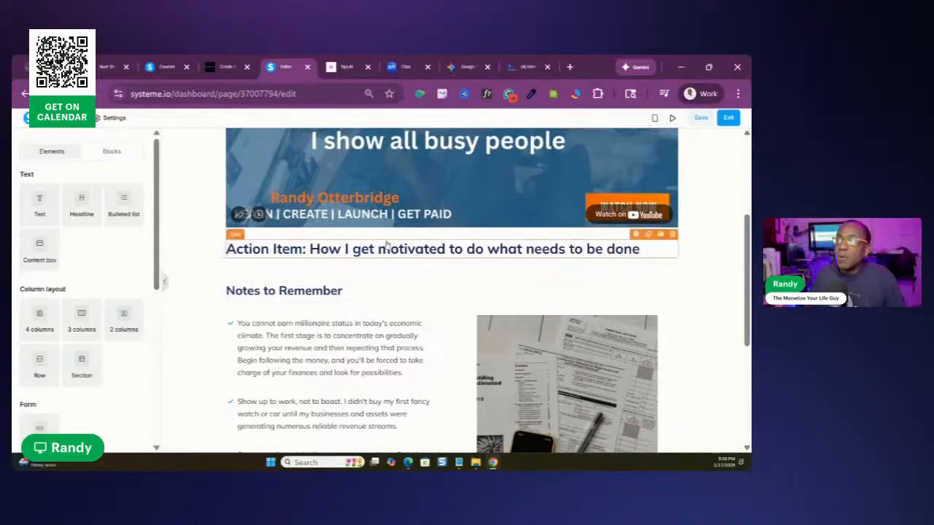
left_click(694, 119)
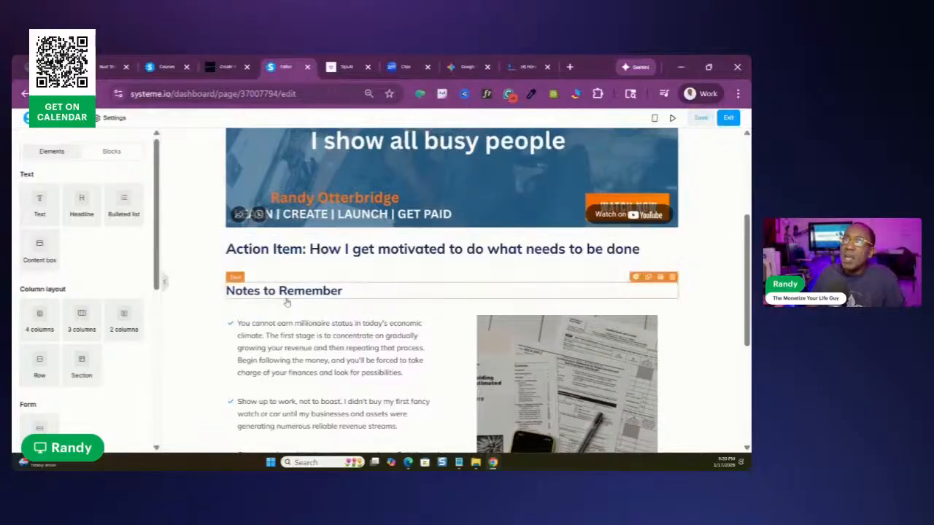
Link the first line of the first note under Notes to Remember to the copied newzenler.com address, and save the page
scroll(537, 380, "up", 5)
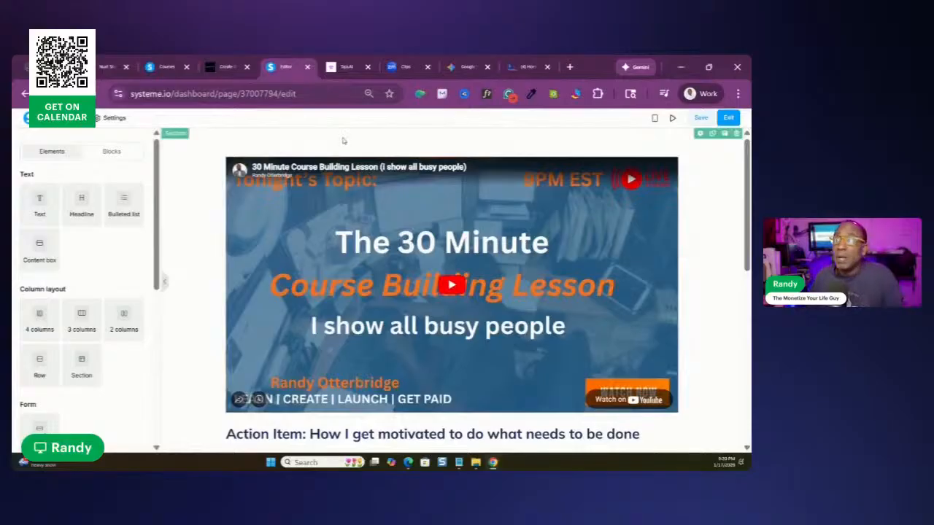
scroll(344, 140, "down", 3)
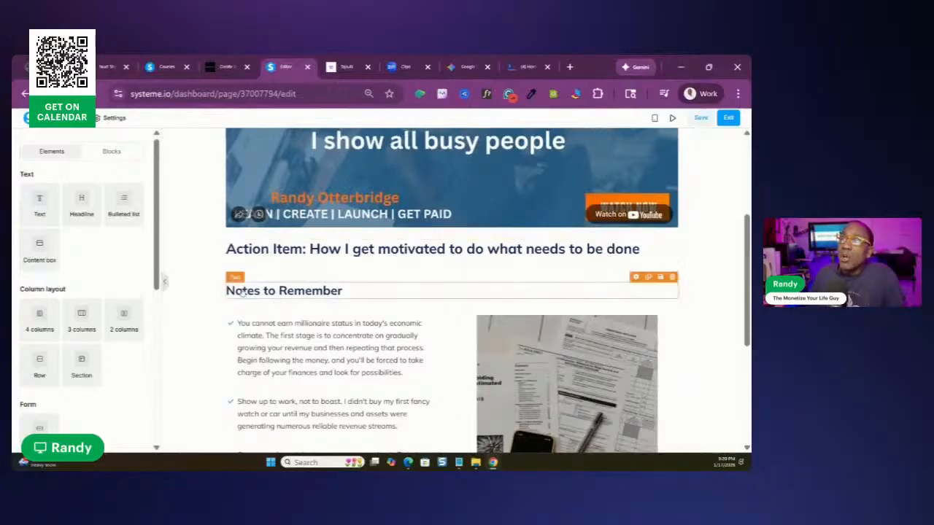
left_click(315, 333)
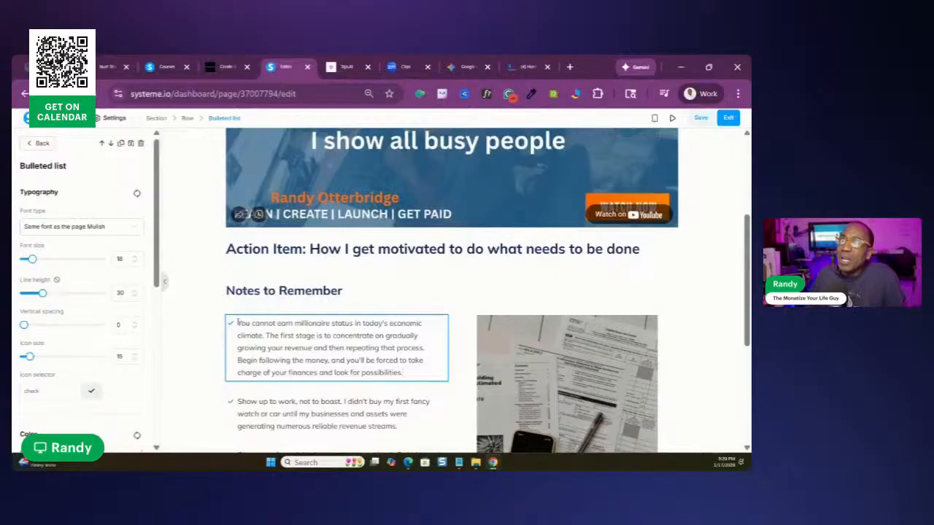
left_click_drag(238, 322, 428, 326)
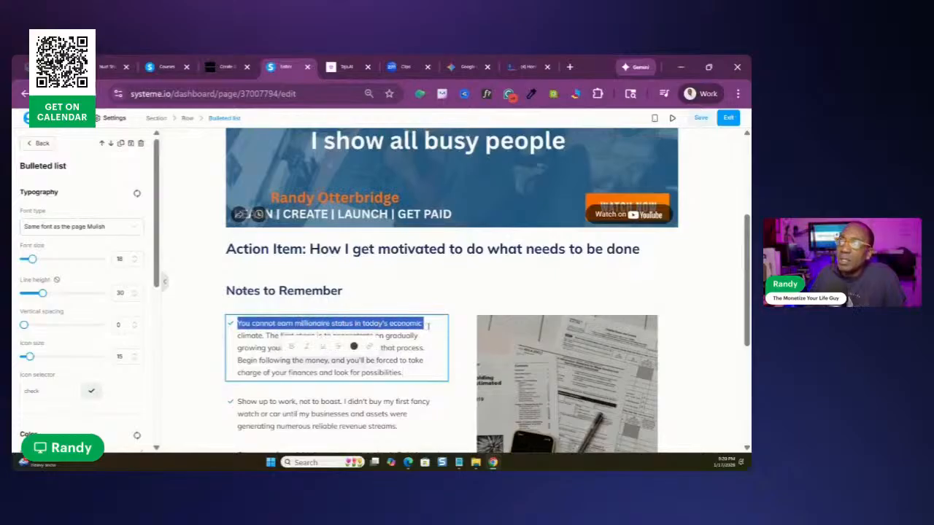
left_click(370, 348)
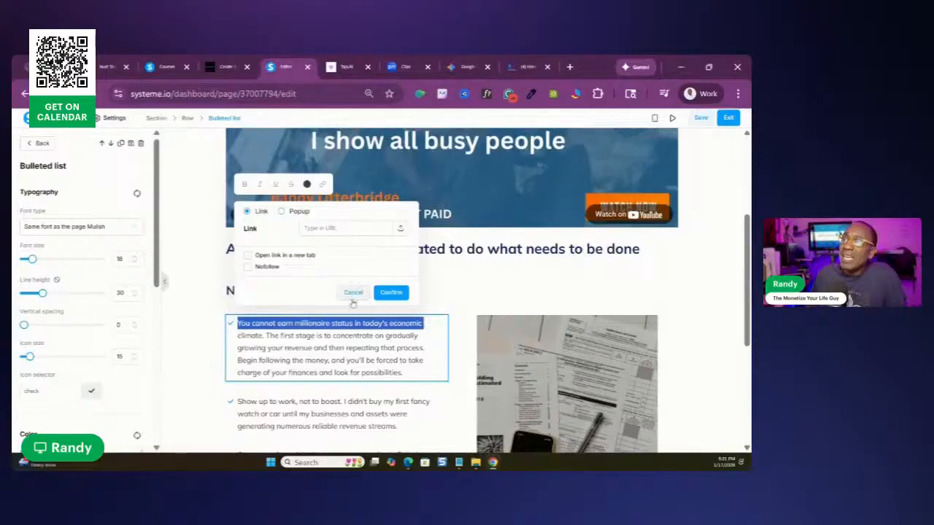
left_click(321, 229)
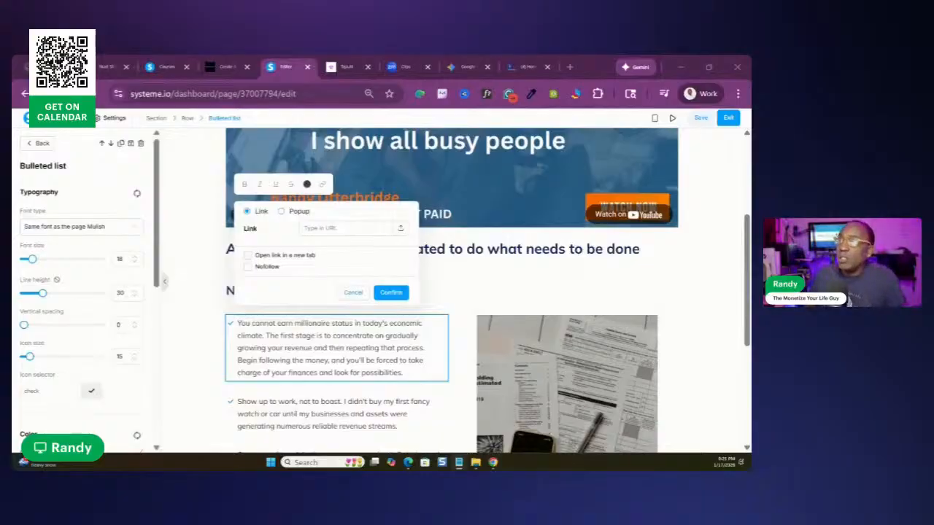
key("ctrl+v")
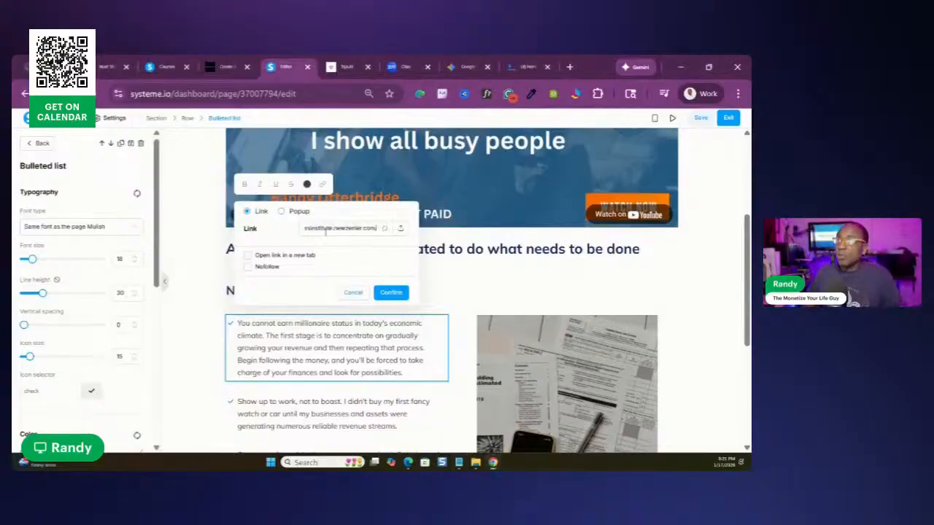
left_click(391, 292)
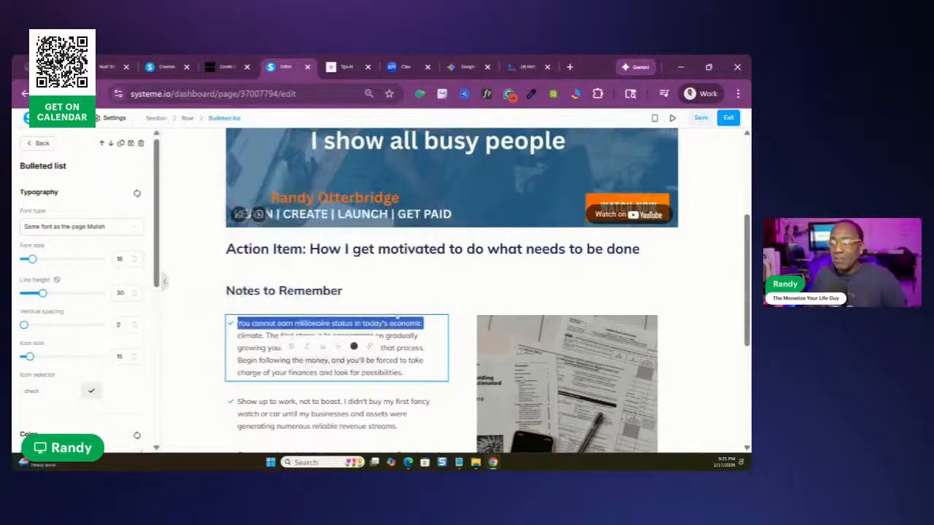
left_click(410, 281)
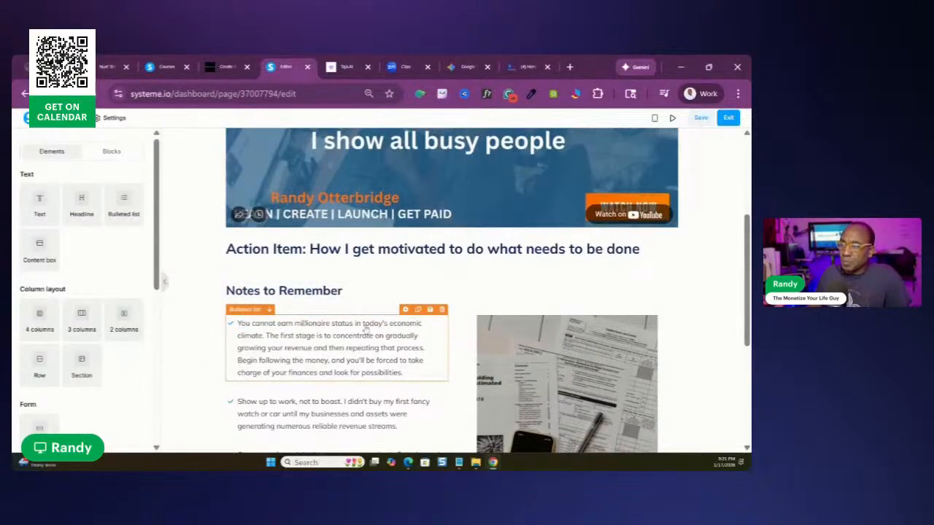
left_click(698, 121)
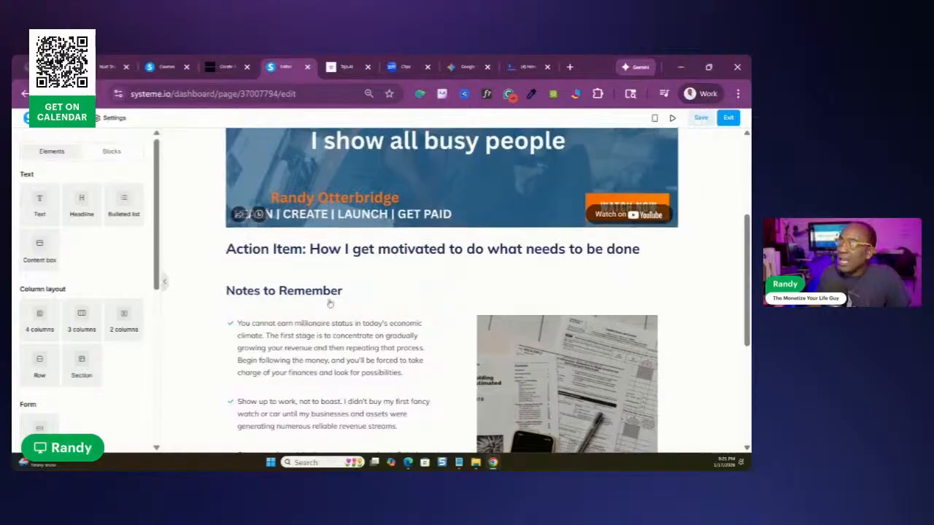
Set the link in the first note to open in a new tab
left_click(278, 322)
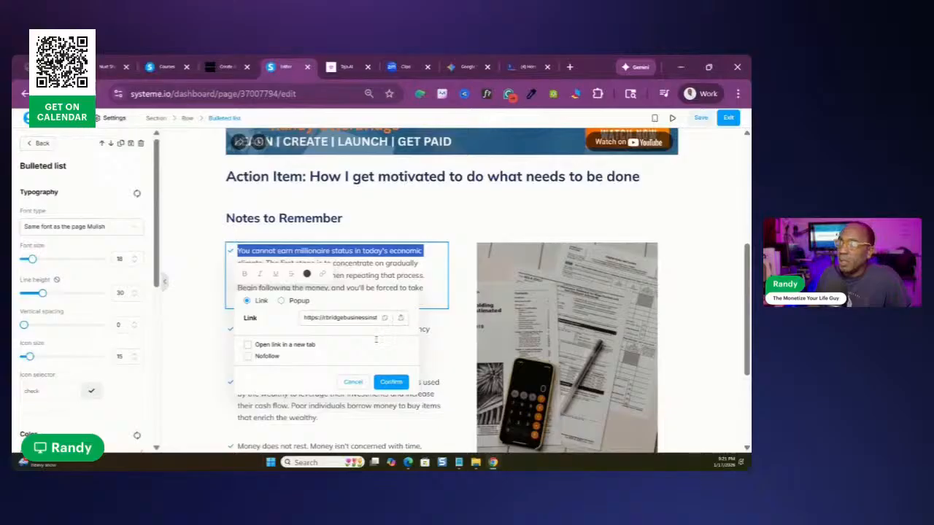
left_click(248, 347)
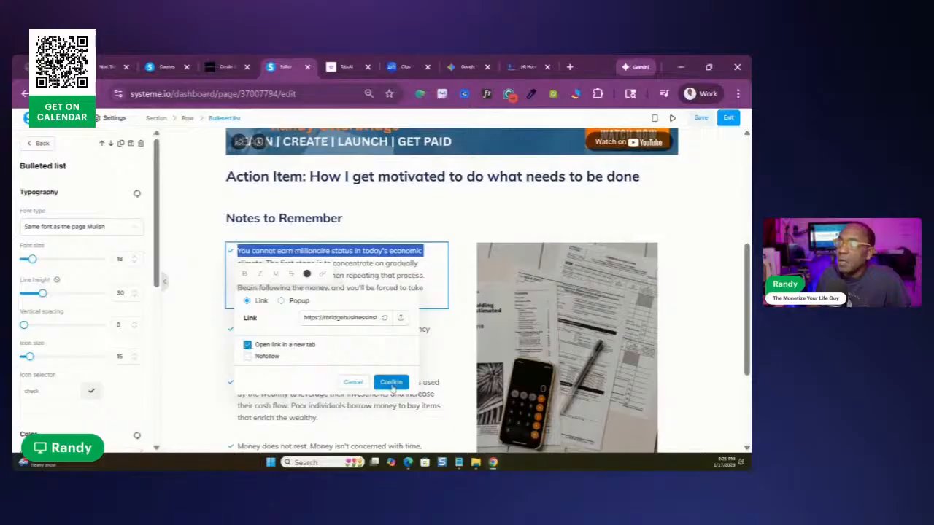
left_click(393, 384)
left_click(423, 211)
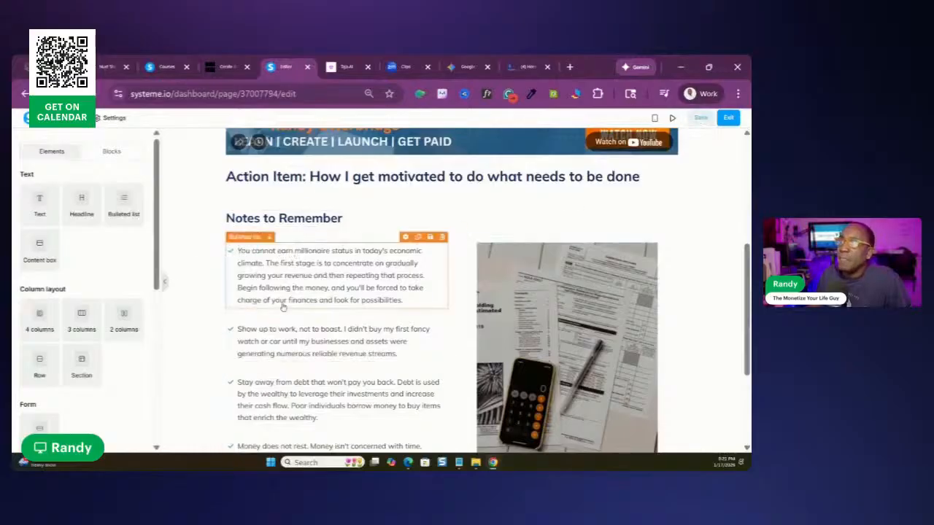
Review the lecture page from the video down to the recommended references, and save it
scroll(266, 383, "down", 3)
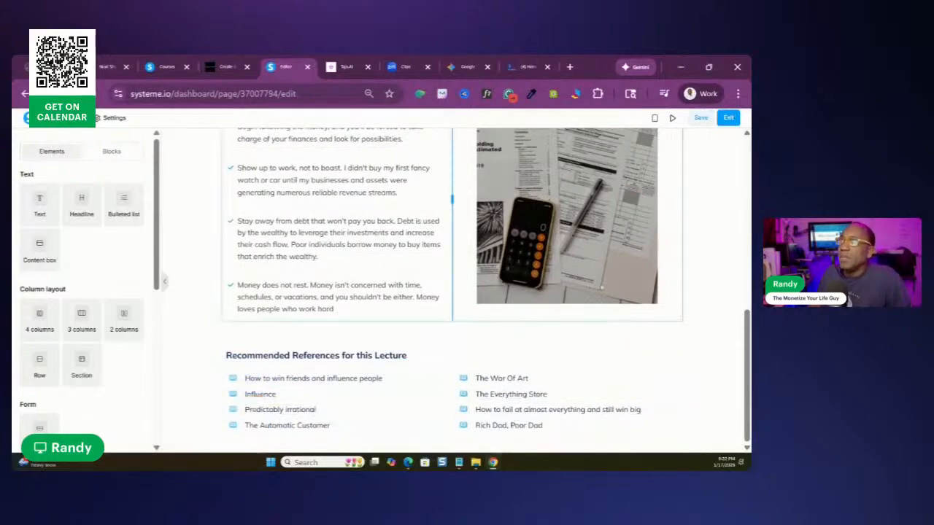
scroll(606, 270, "up", 3)
scroll(606, 270, "up", 4)
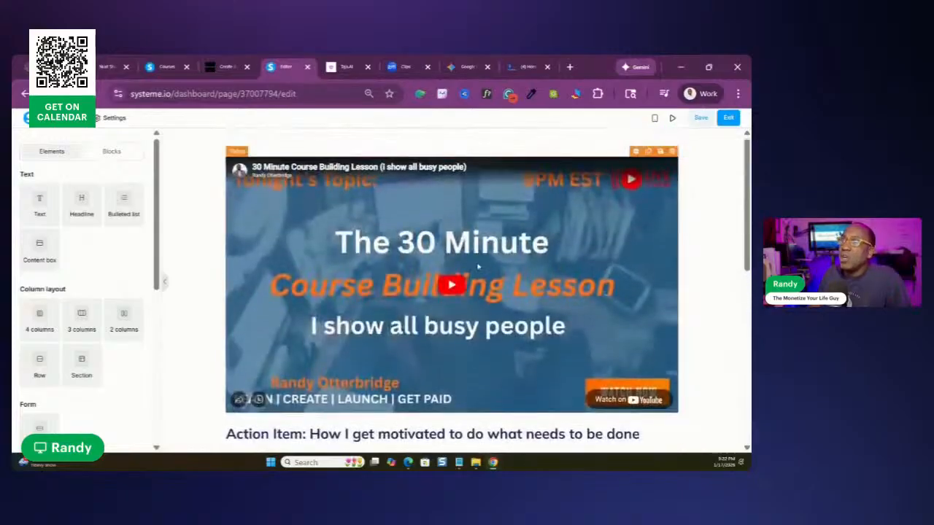
scroll(478, 268, "down", 3)
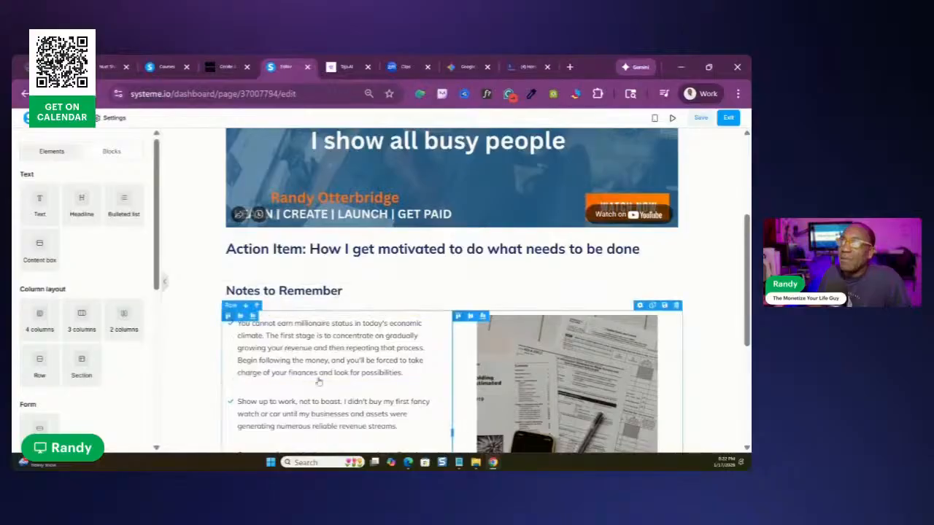
scroll(611, 336, "down", 3)
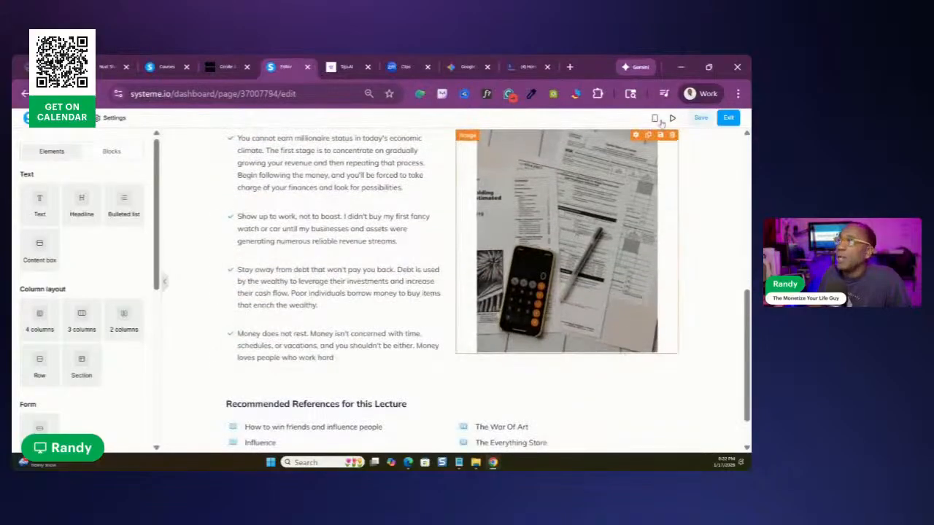
left_click(700, 121)
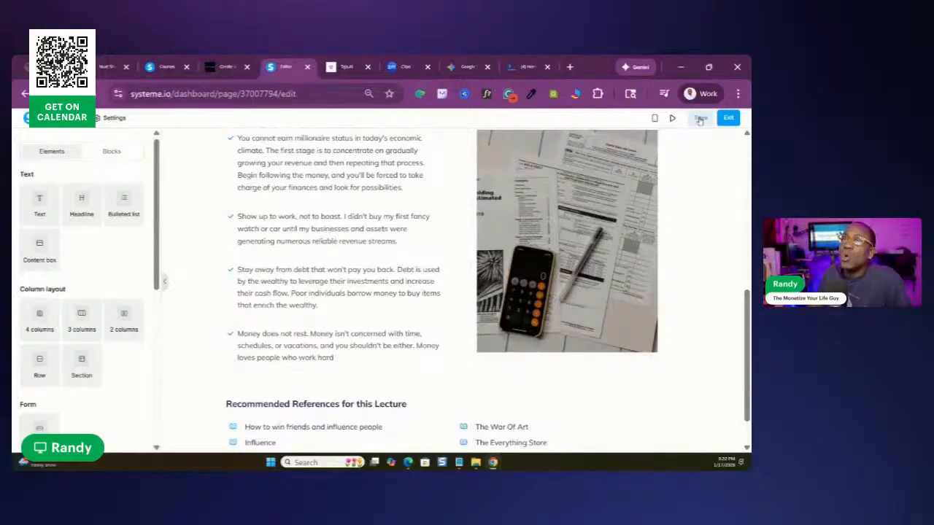
scroll(565, 253, "down", 1)
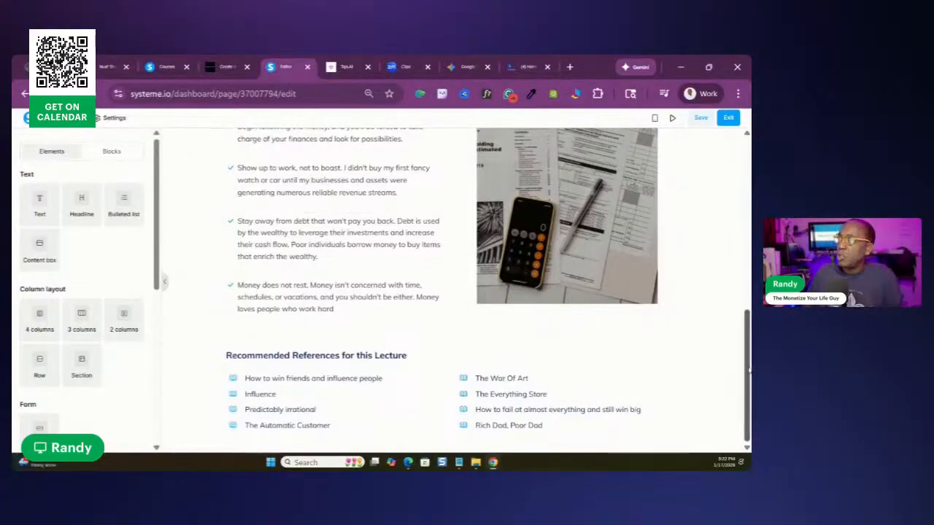
left_click_drag(746, 361, 744, 188)
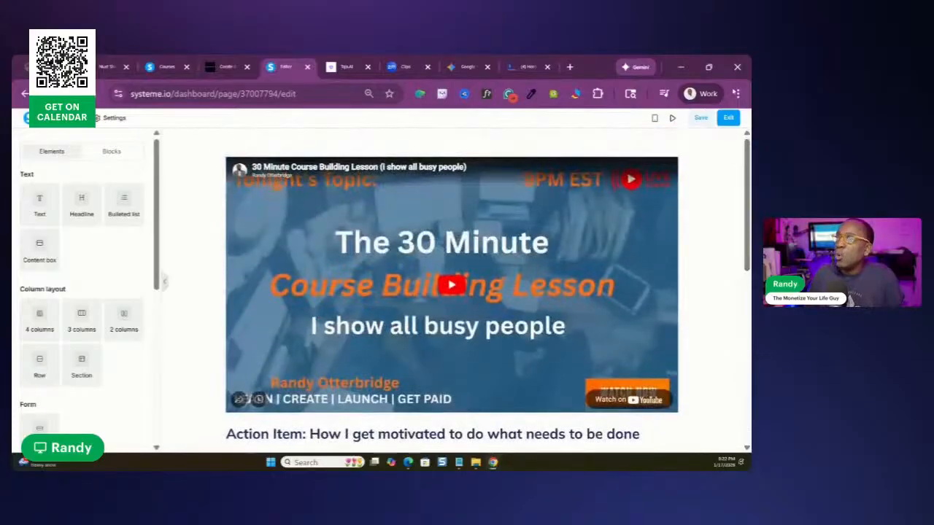
Insert the saved block "all of these stay too" between the notes and Recommended References for this Lecture, and save the page
left_click(119, 153)
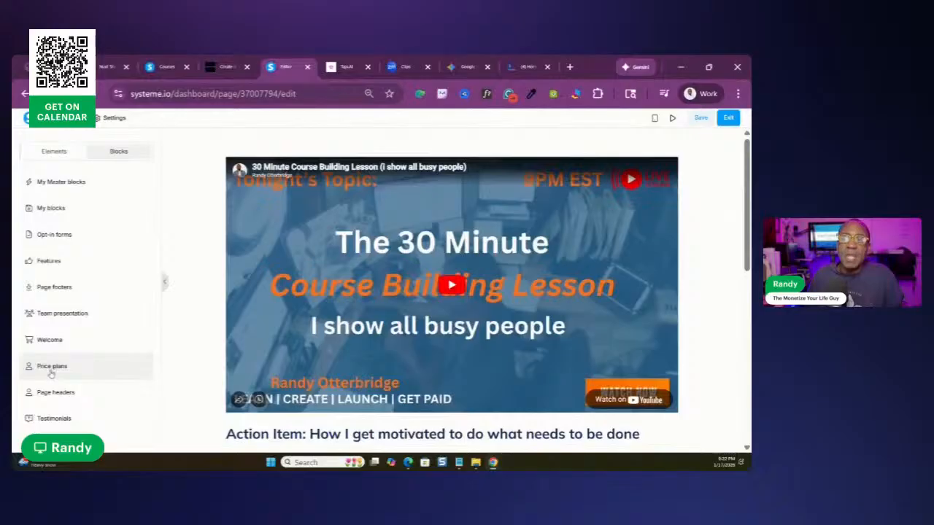
left_click(50, 210)
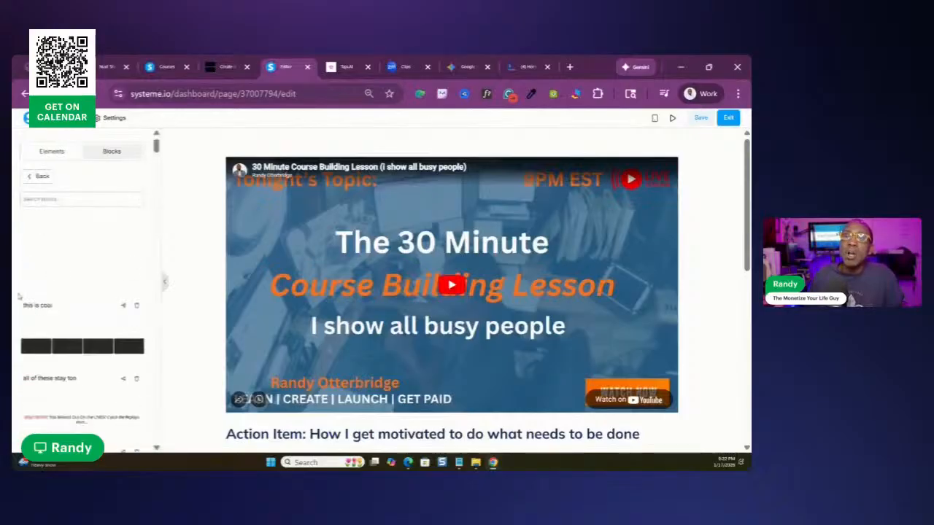
scroll(177, 202, "down", 2)
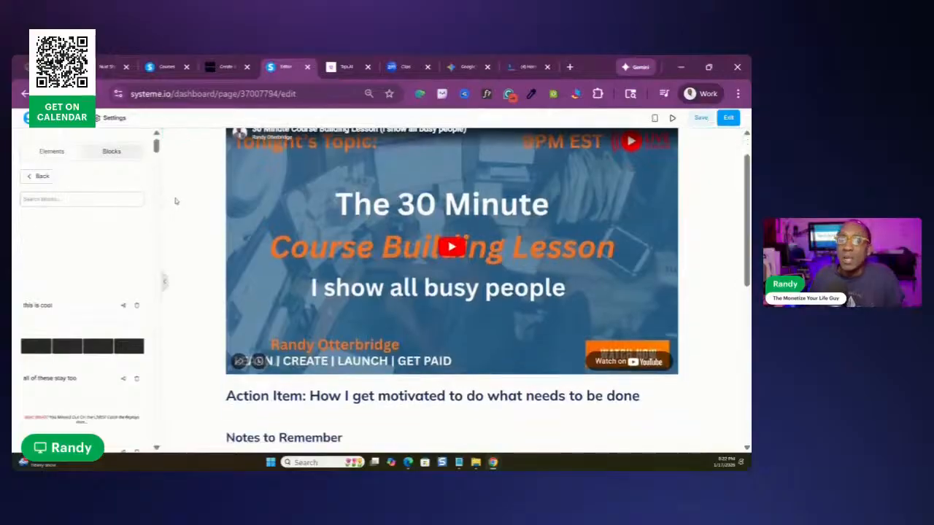
scroll(308, 311, "down", 3)
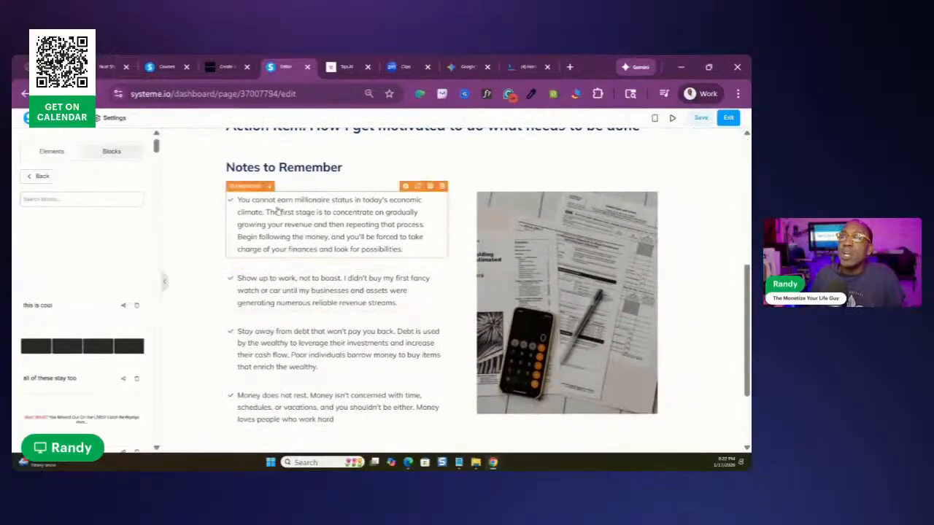
scroll(83, 300, "down", 3)
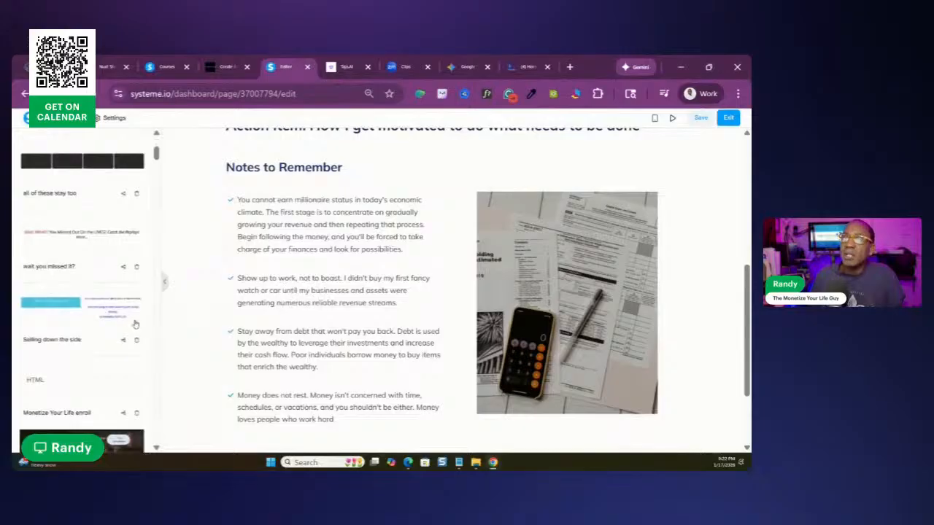
scroll(519, 378, "down", 1)
scroll(519, 378, "down", 2)
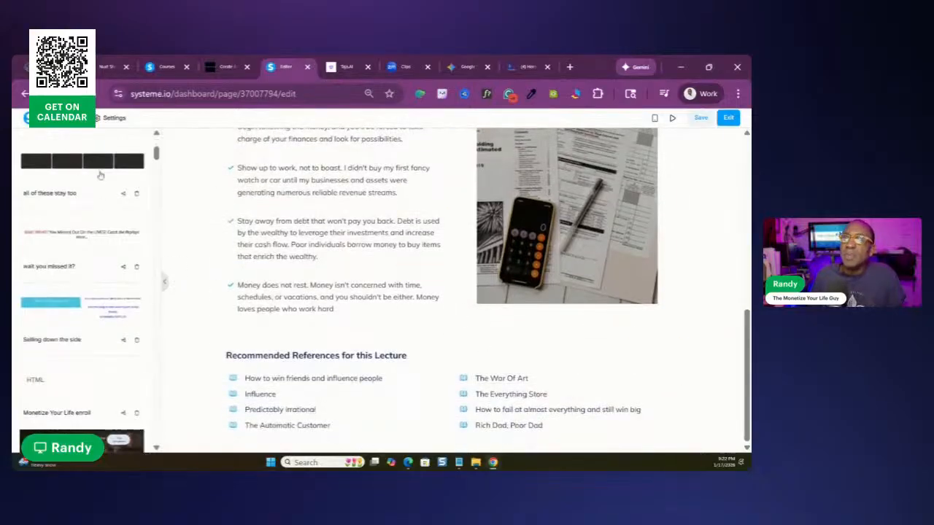
scroll(91, 173, "up", 2)
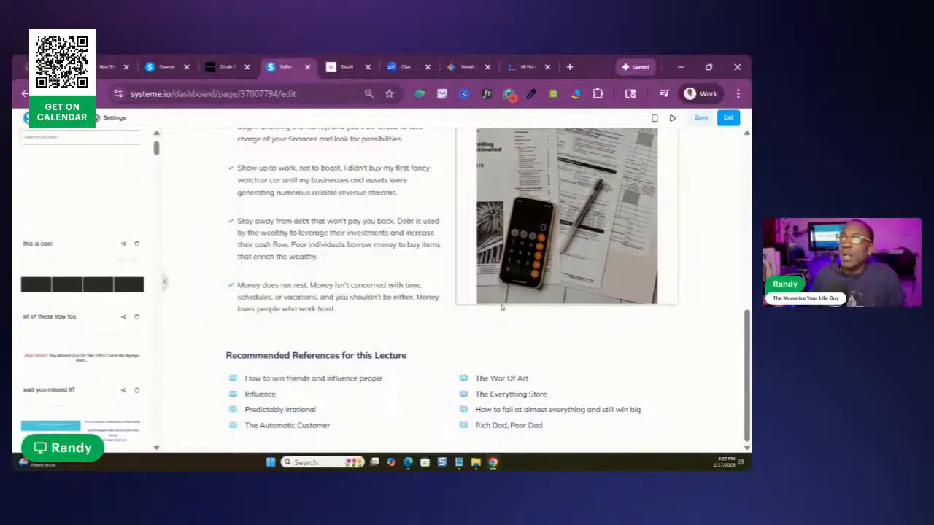
left_click_drag(35, 286, 480, 321)
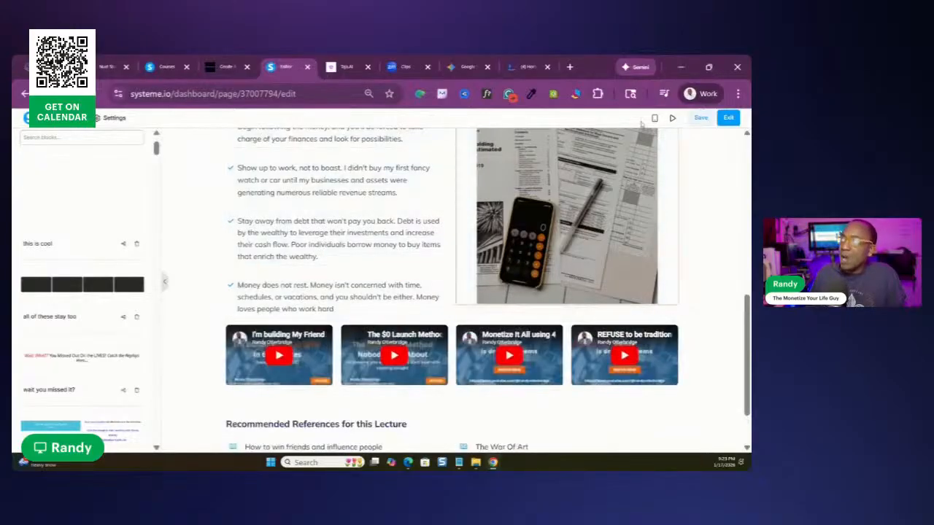
left_click(700, 118)
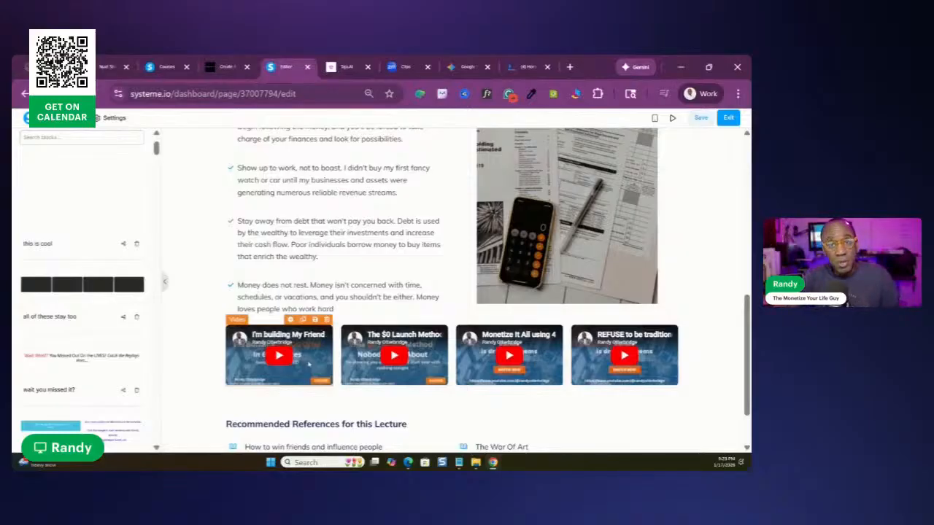
Review the lecture page around the newly added row of four videos and the main video, and save it
scroll(307, 182, "up", 3)
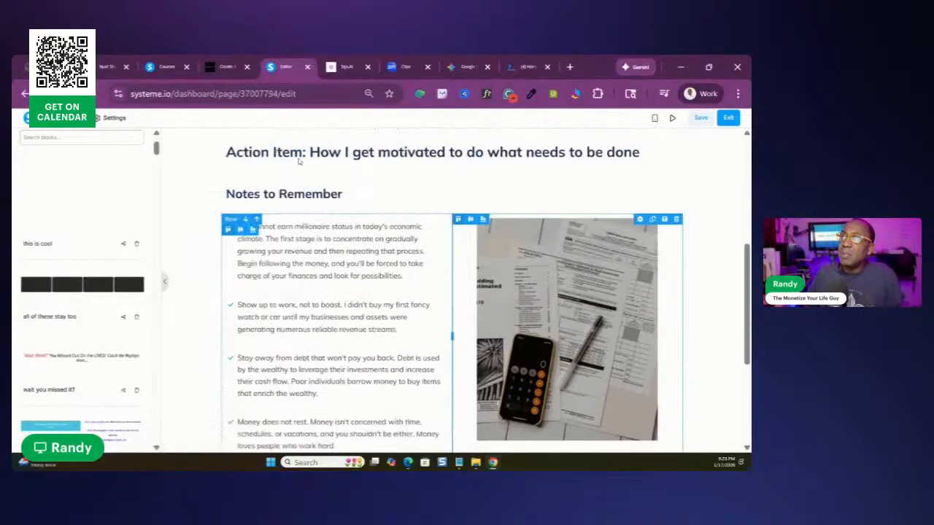
scroll(305, 163, "up", 3)
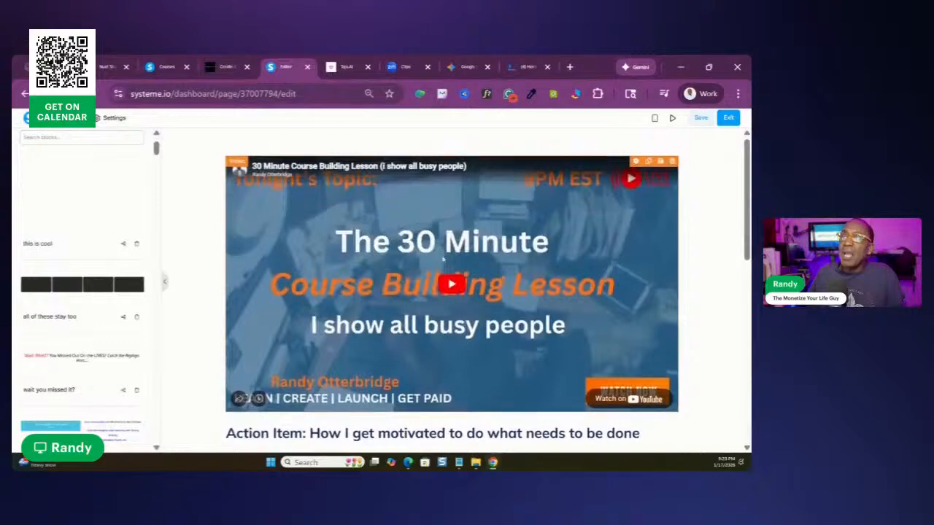
scroll(443, 258, "down", 10)
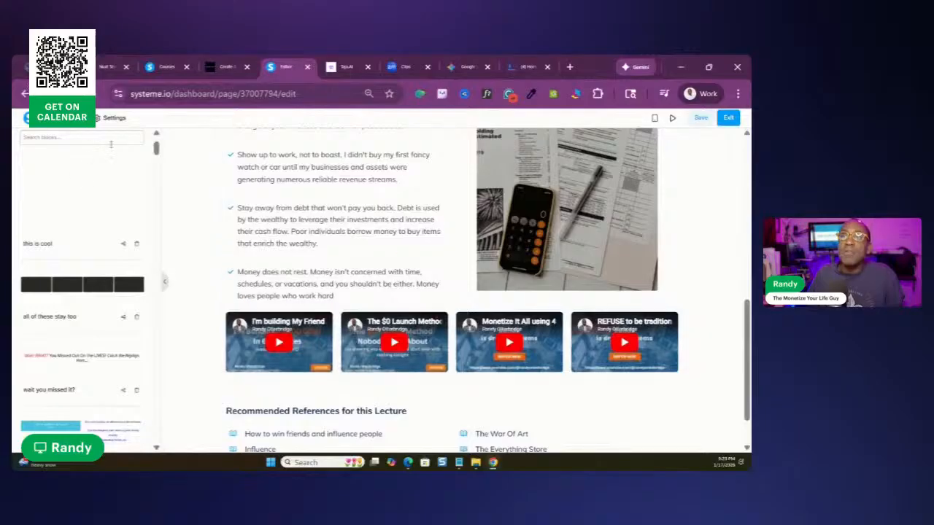
scroll(111, 151, "up", 2)
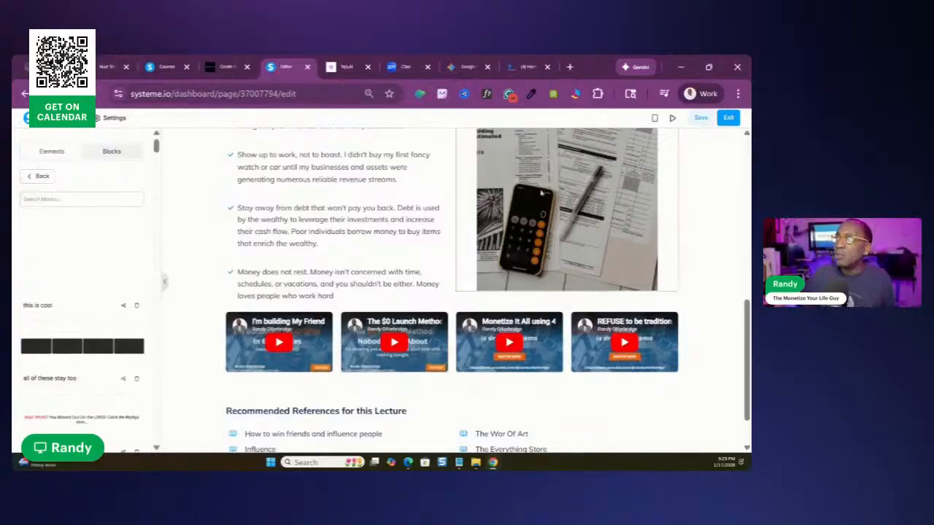
scroll(535, 200, "up", 5)
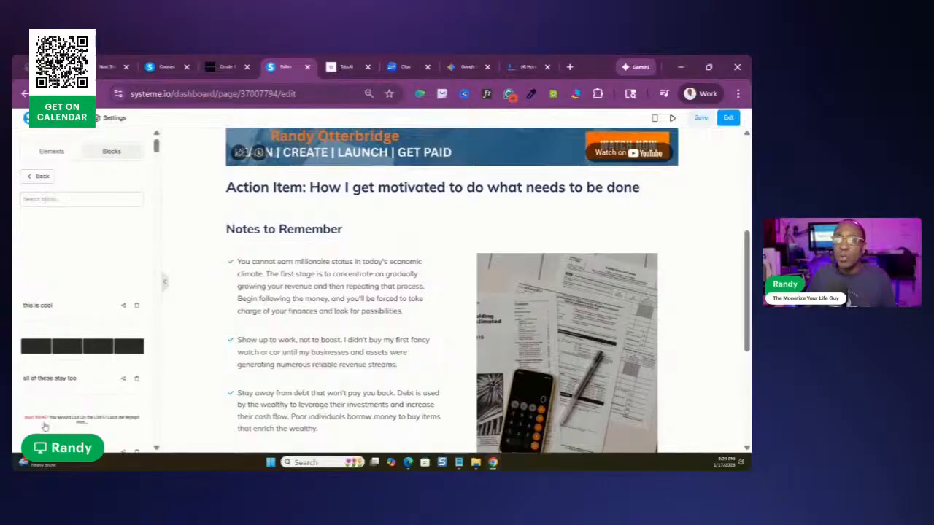
scroll(82, 292, "down", 3)
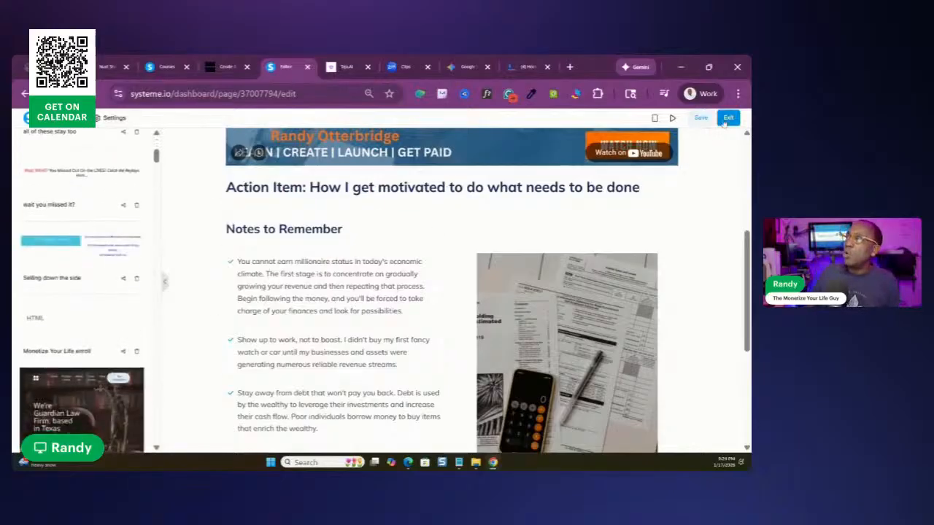
left_click(696, 121)
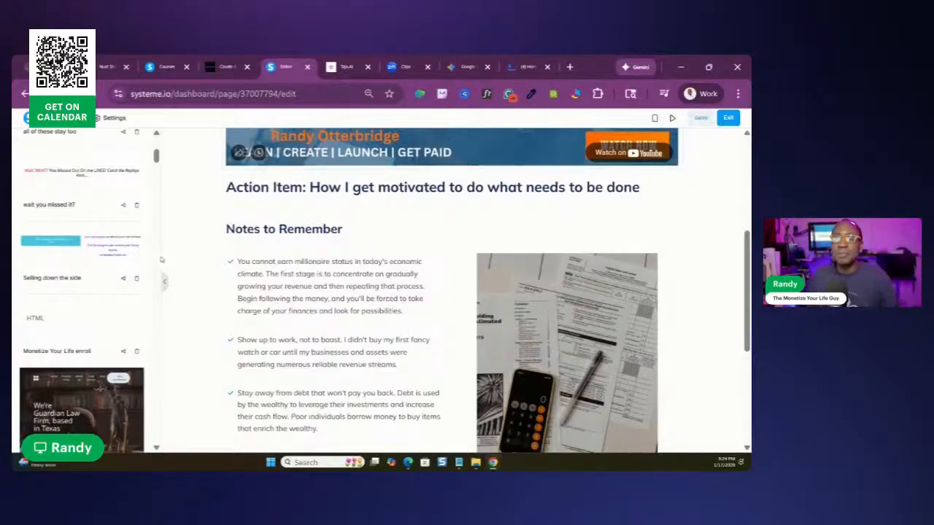
Add the saved "Rewire book" block below the recommended references, and save the lecture page
scroll(114, 321, "down", 4)
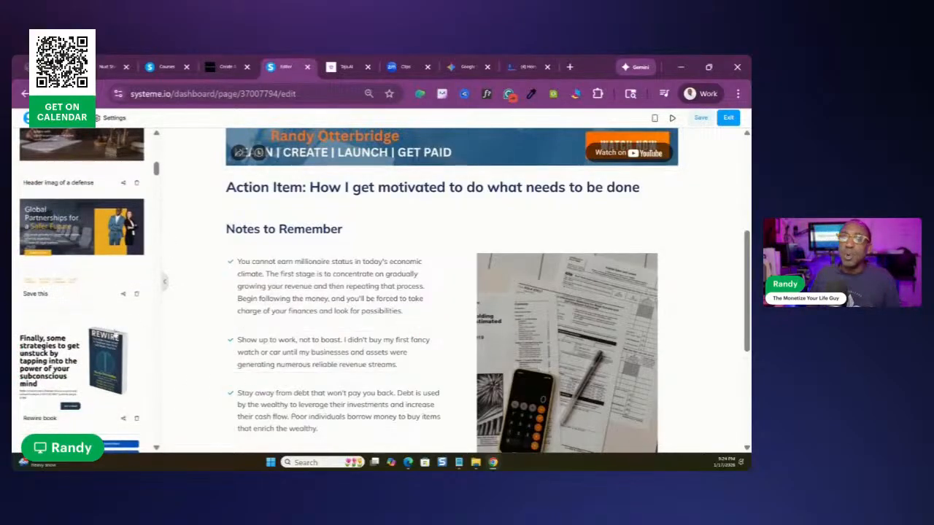
scroll(355, 292, "down", 3)
scroll(652, 293, "down", 1)
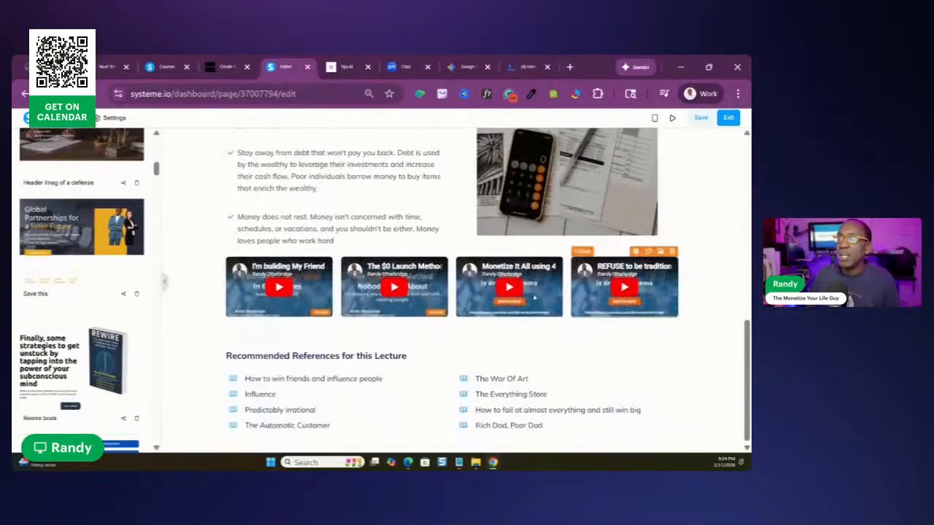
left_click(22, 339)
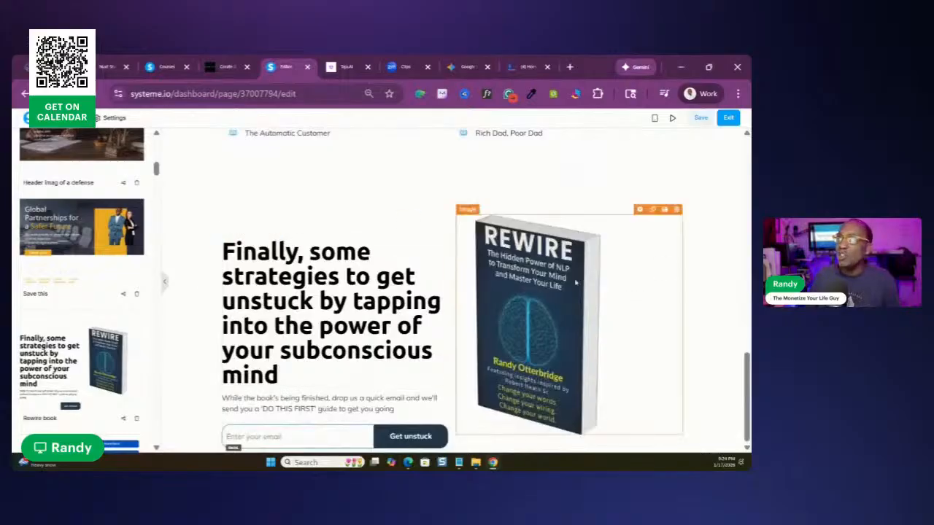
left_click(705, 118)
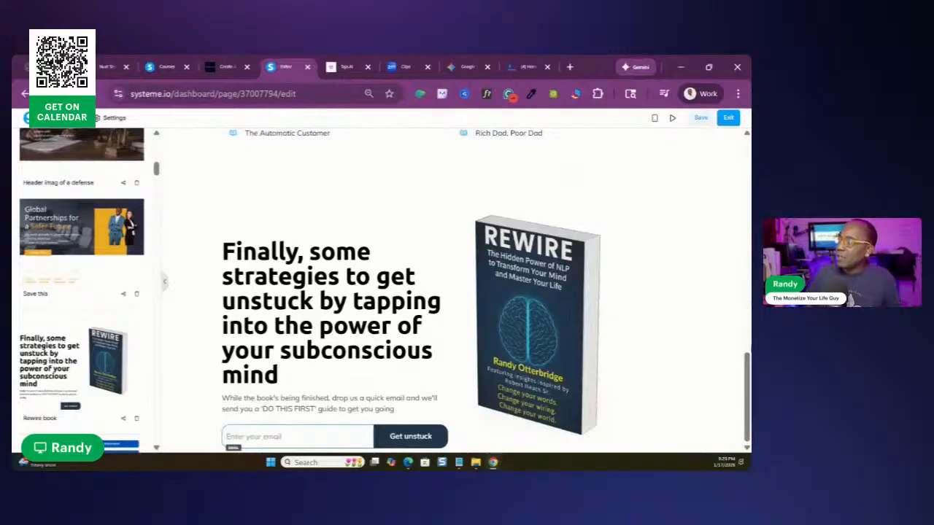
Review the lecture page from the main video down through the notes to the row of four videos
left_click_drag(746, 377, 741, 126)
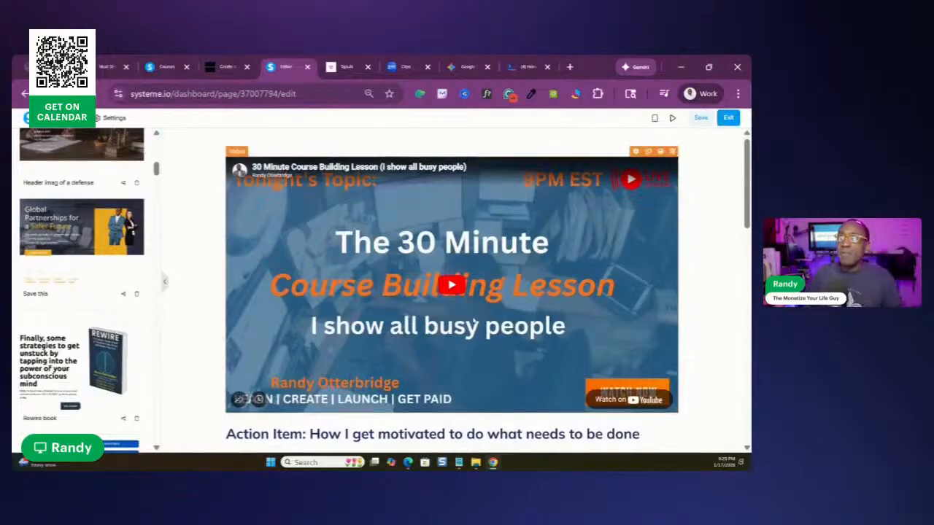
scroll(303, 295, "down", 3)
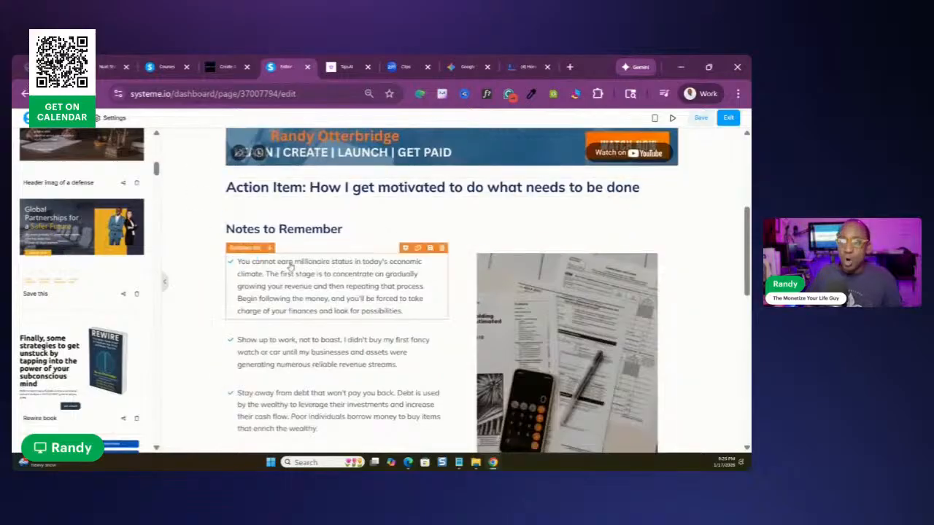
scroll(494, 297, "down", 2)
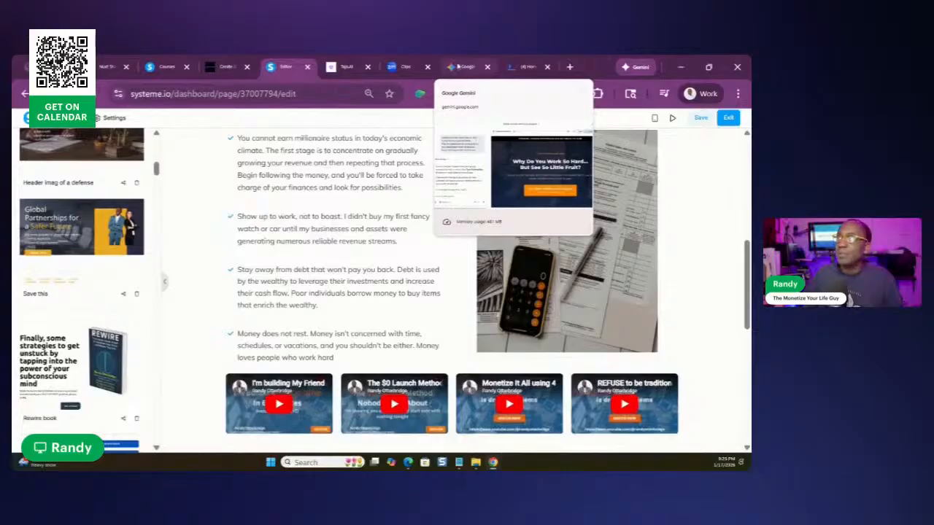
Switch to the Gemini chat Website Redesign and Content Blueprint and find the original prompt asking to recreate the kingdom-wealth-building site
left_click(459, 66)
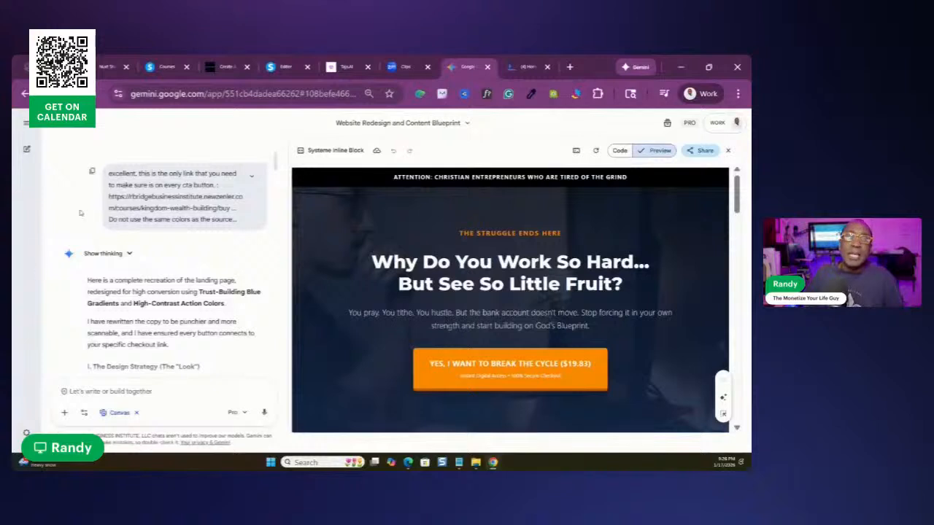
scroll(146, 255, "up", 2)
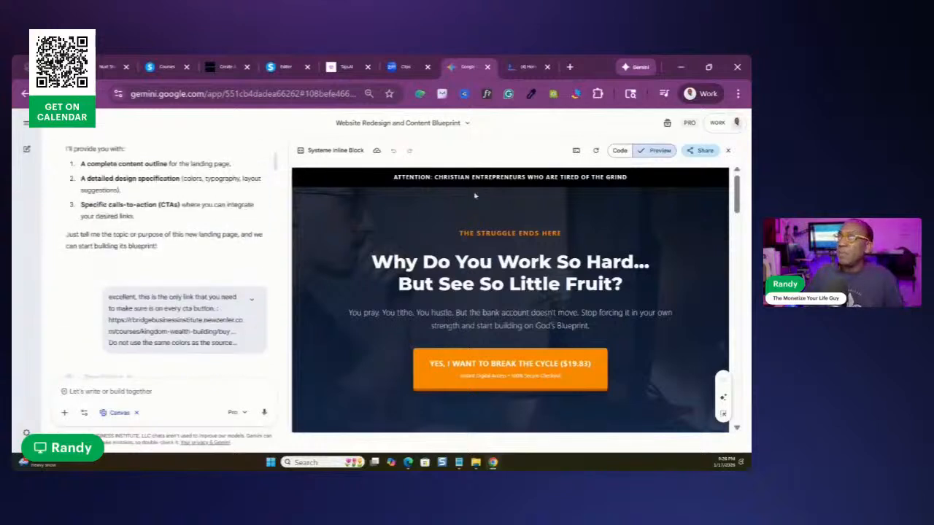
scroll(115, 186, "up", 5)
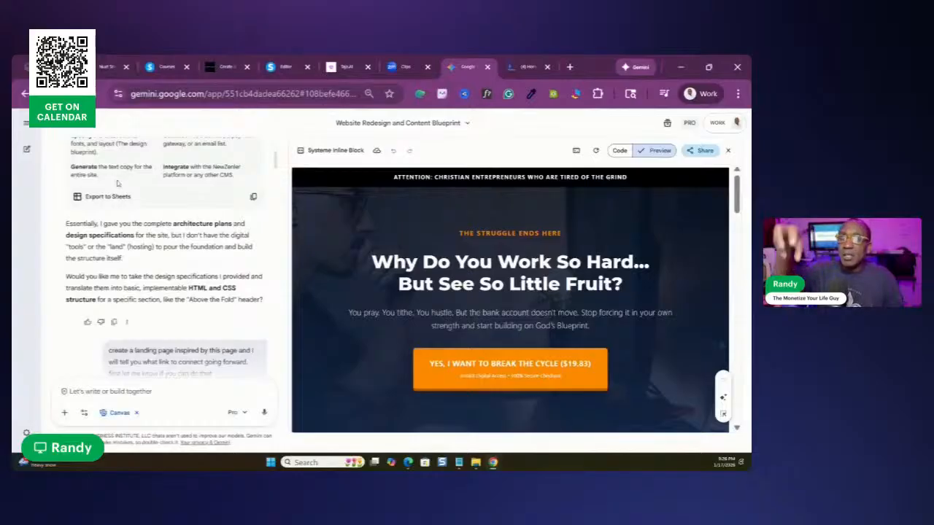
scroll(116, 186, "down", 10)
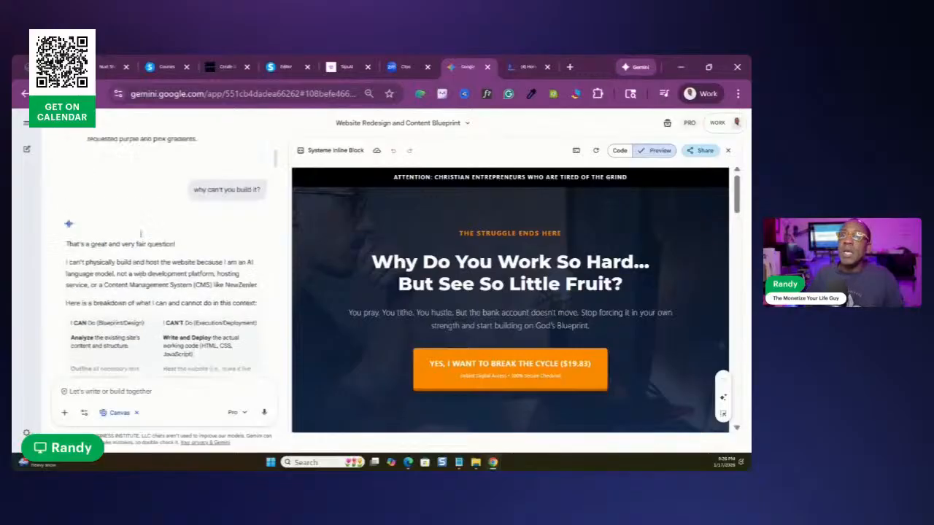
scroll(109, 191, "up", 10)
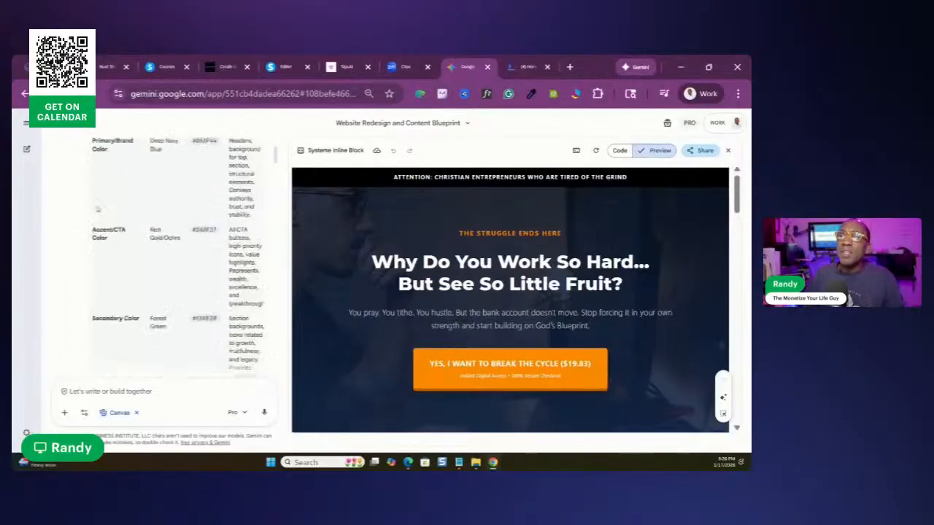
scroll(110, 191, "up", 10)
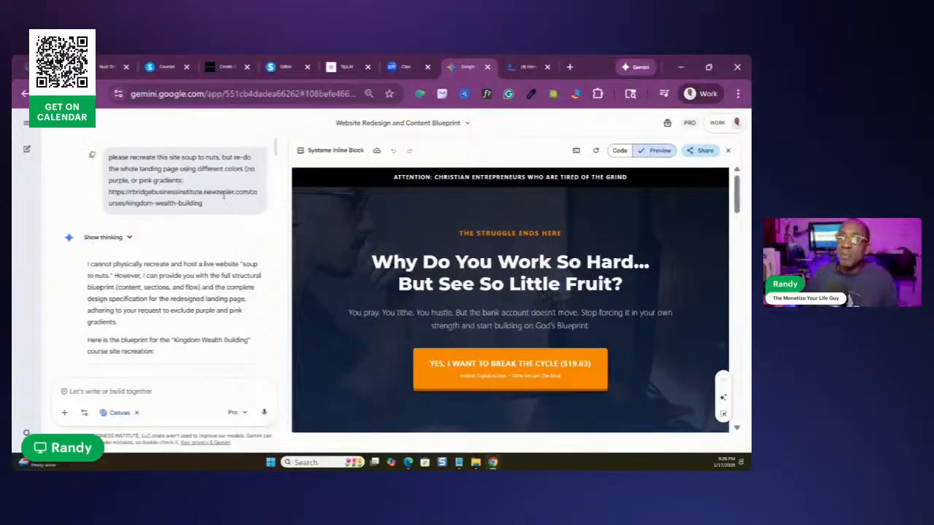
scroll(146, 219, "down", 2)
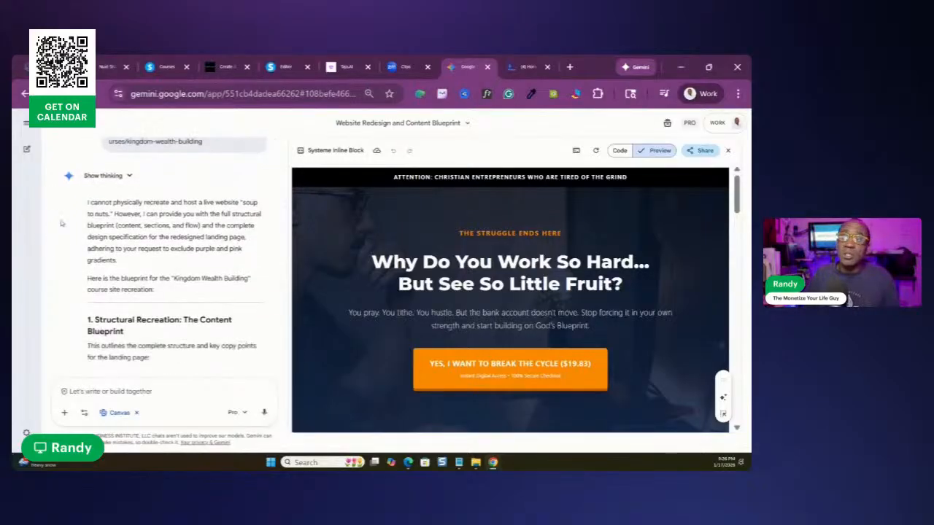
scroll(51, 229, "up", 2)
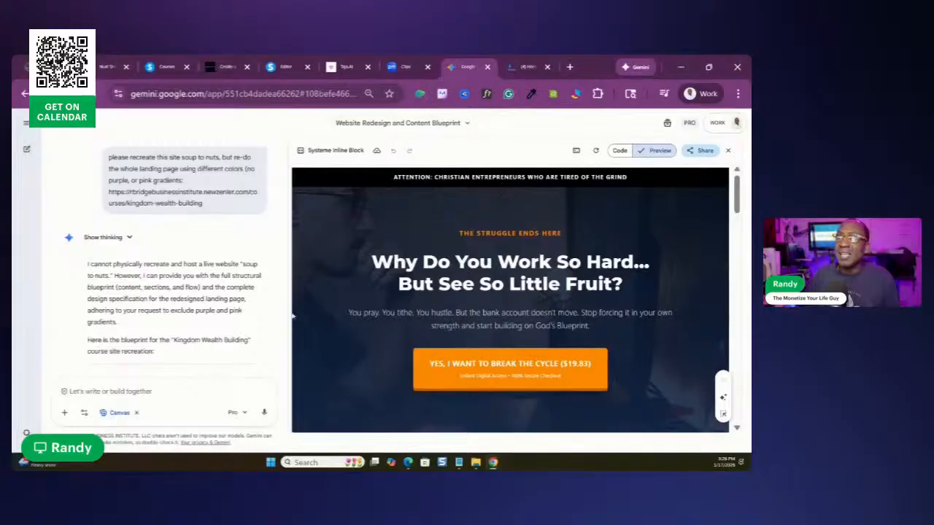
Read Gemini's content blueprint for the landing page from the header section through the pricing and guarantee sections
scroll(146, 261, "down", 3)
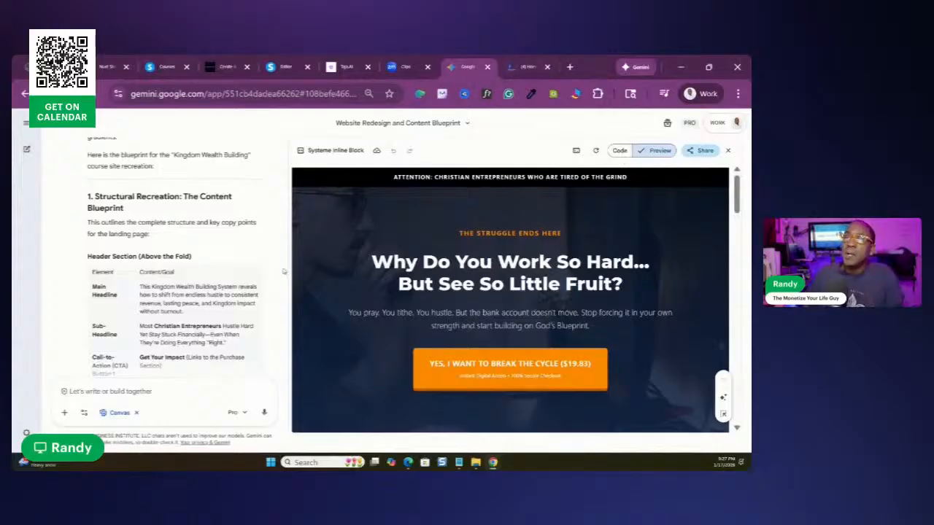
scroll(182, 321, "down", 5)
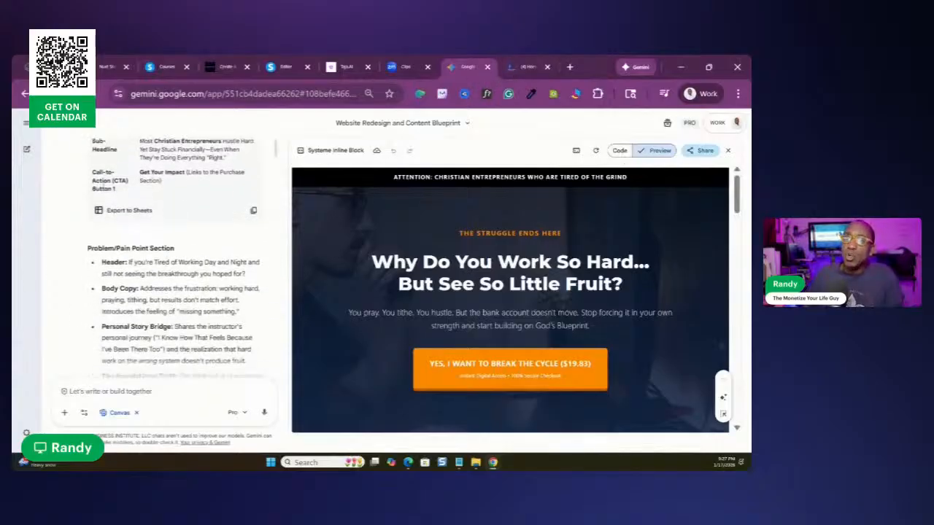
scroll(167, 158, "down", 3)
scroll(106, 165, "up", 1)
scroll(146, 257, "down", 10)
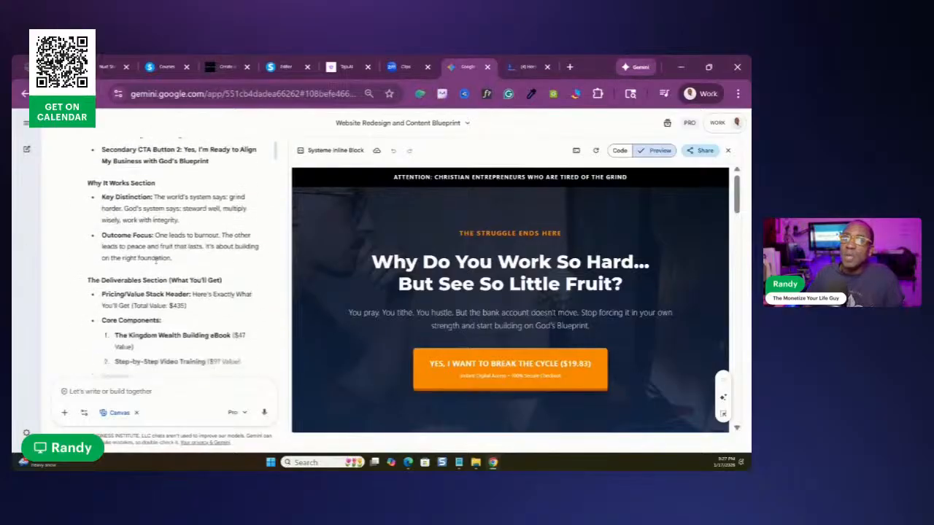
scroll(222, 247, "down", 10)
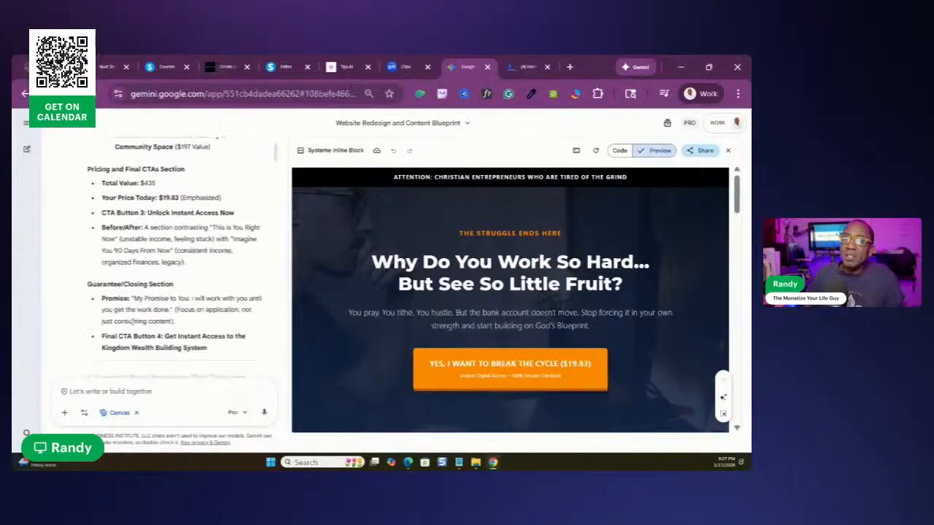
Read the rest of the Gemini chat, from the color and style blueprint to the follow-up prompt asking for an inspired landing page
scroll(137, 273, "down", 1)
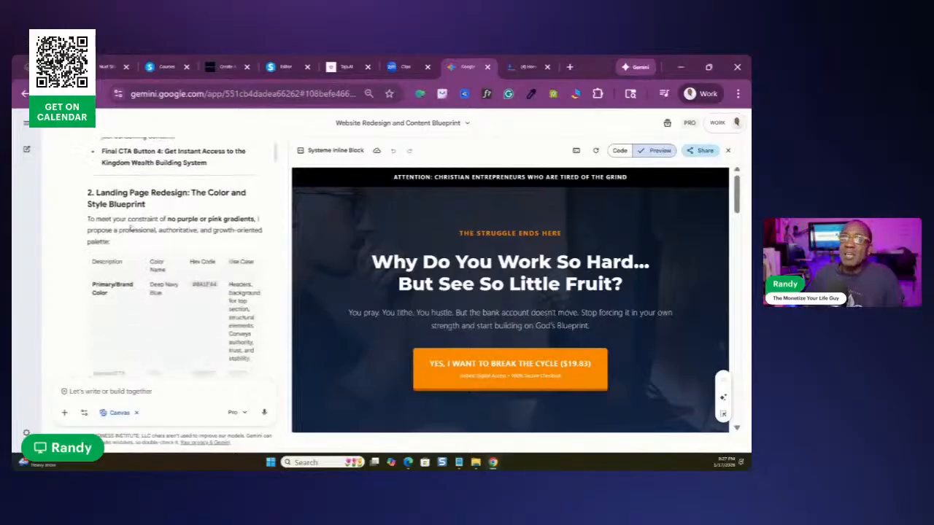
scroll(130, 228, "down", 10)
scroll(181, 223, "down", 10)
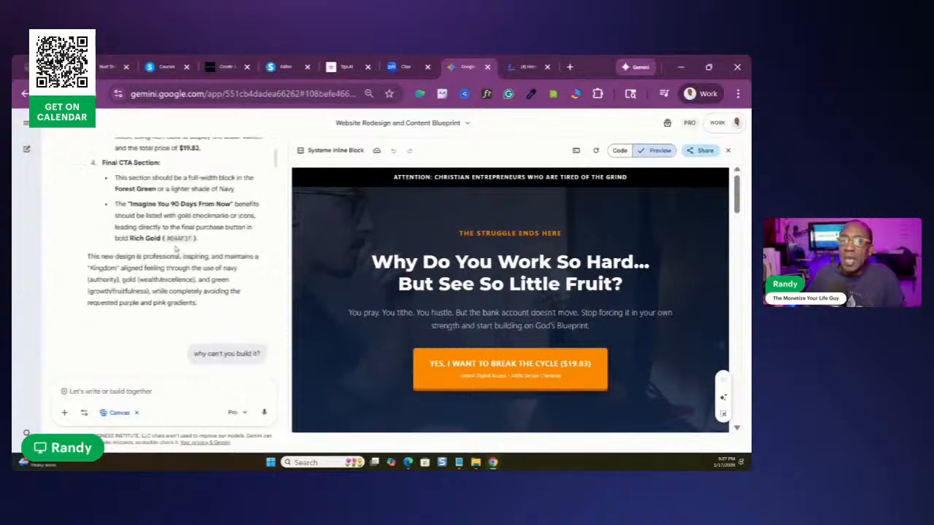
scroll(176, 249, "down", 3)
scroll(183, 260, "up", 3)
scroll(184, 260, "down", 3)
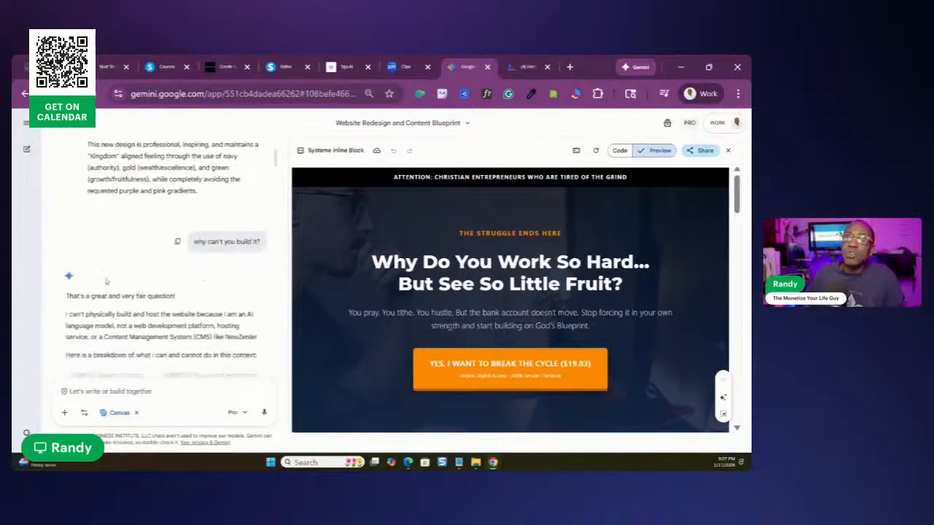
scroll(183, 260, "down", 3)
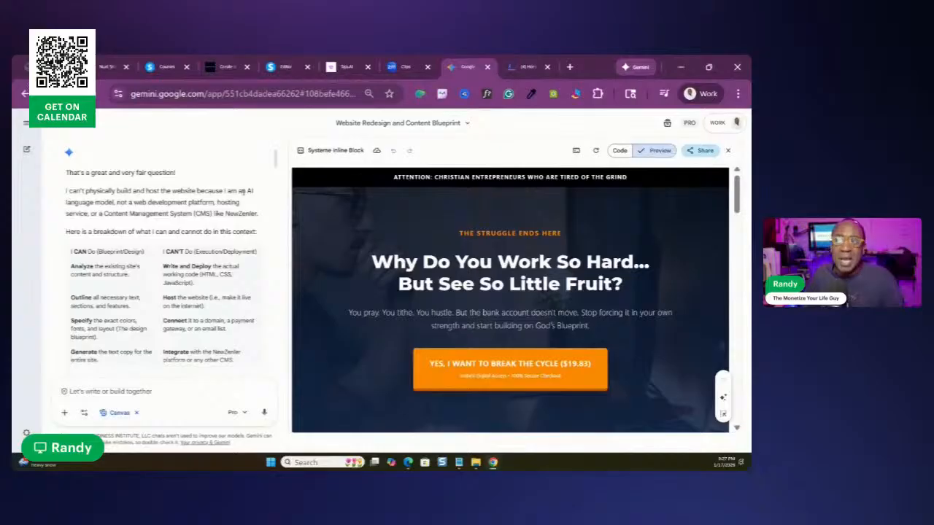
scroll(183, 277, "down", 5)
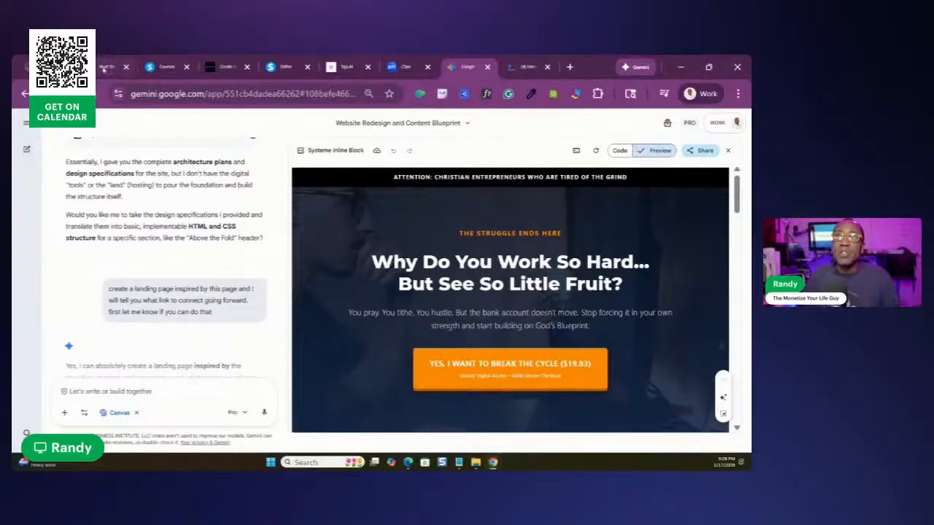
Switch to the Nuxt showcase, browse the example websites for design inspiration, and open the Directus site
mouse_move(104, 67)
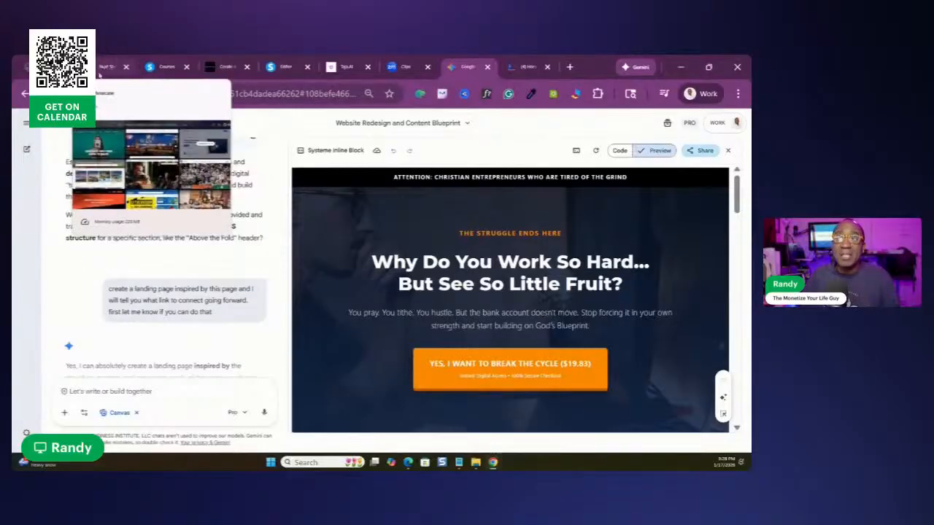
left_click(105, 68)
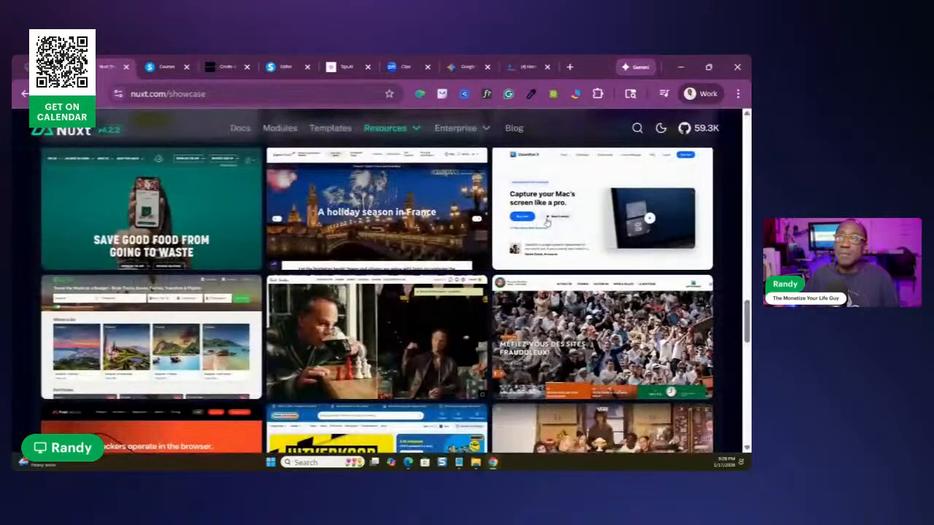
scroll(669, 253, "up", 9)
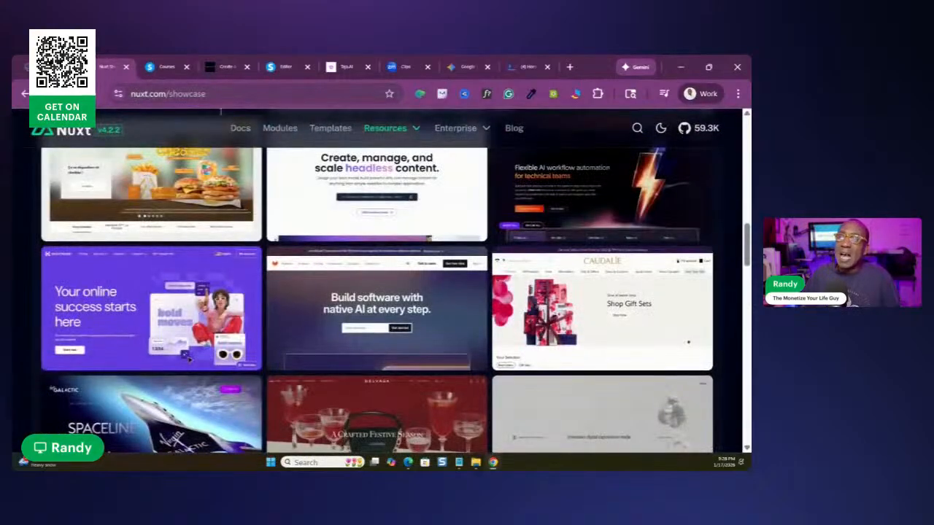
scroll(373, 213, "up", 4)
scroll(282, 264, "down", 2)
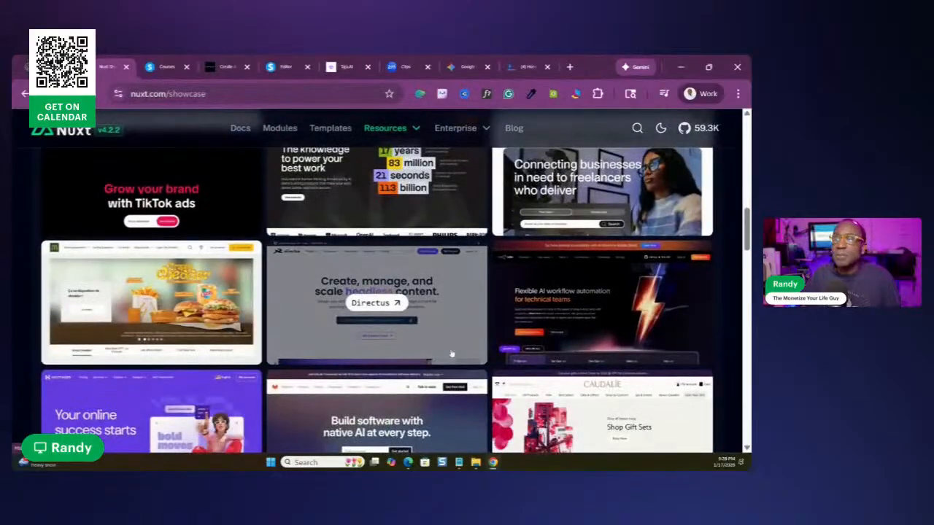
left_click(360, 285)
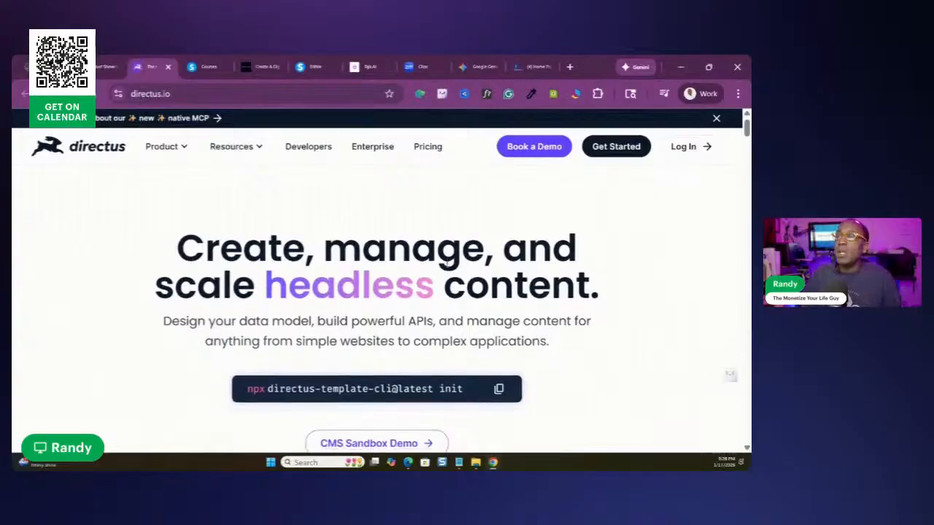
Look over the Directus home page and capture it as a full page screenshot with PrintFriendly
scroll(454, 270, "down", 3)
scroll(453, 270, "down", 2)
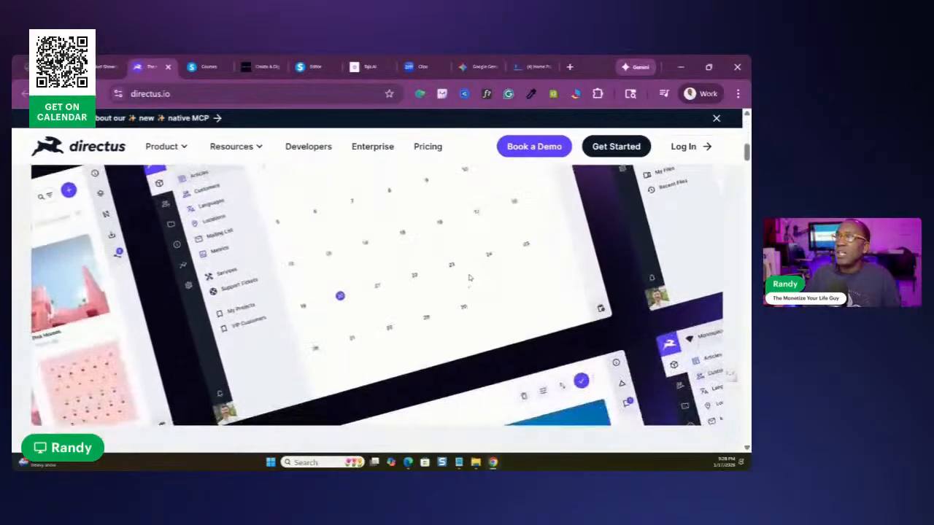
scroll(405, 278, "down", 5)
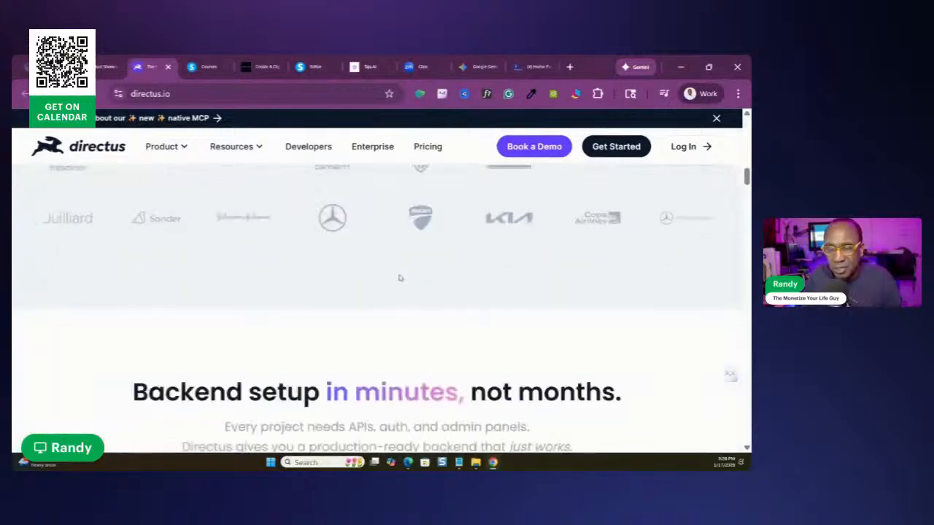
scroll(399, 278, "up", 6)
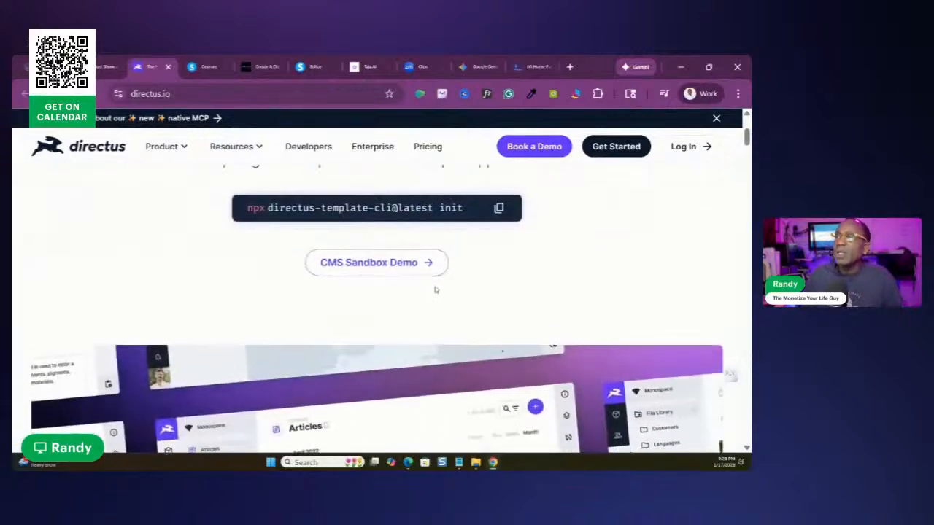
scroll(447, 279, "up", 3)
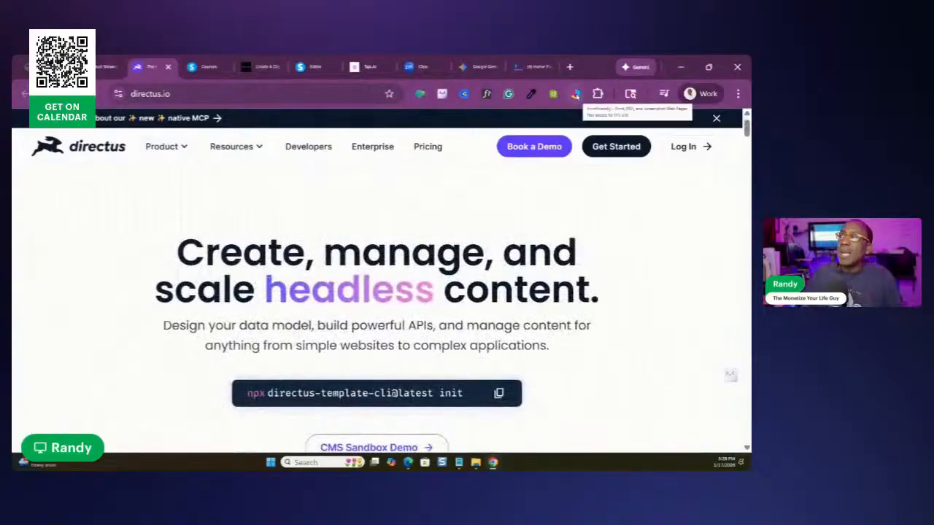
left_click(575, 95)
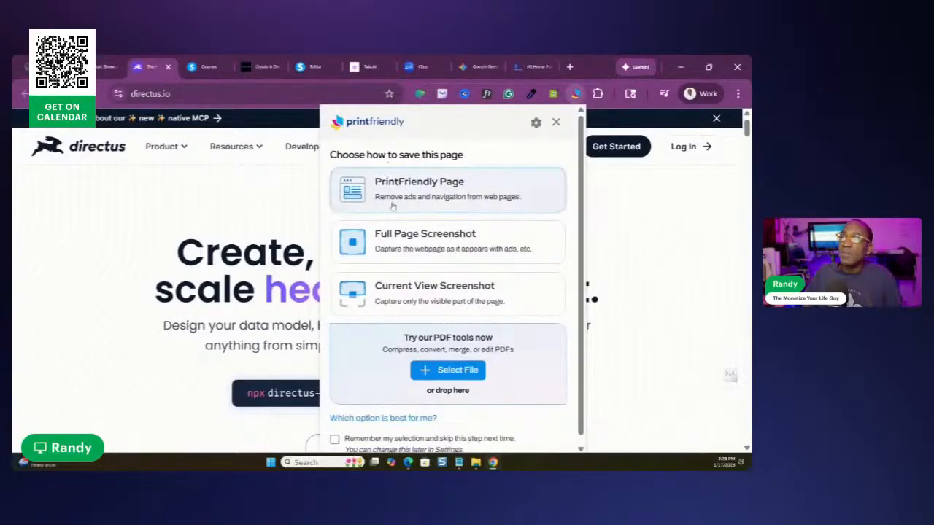
left_click(409, 244)
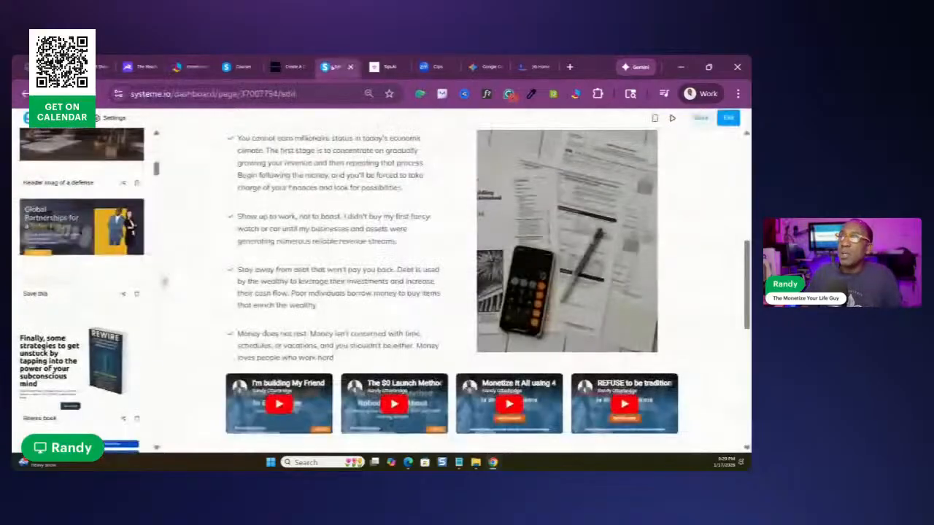
Return to the Systeme.io lecture editor, open the lecture page's preview, and dismiss the preview mode notice
left_click(332, 66)
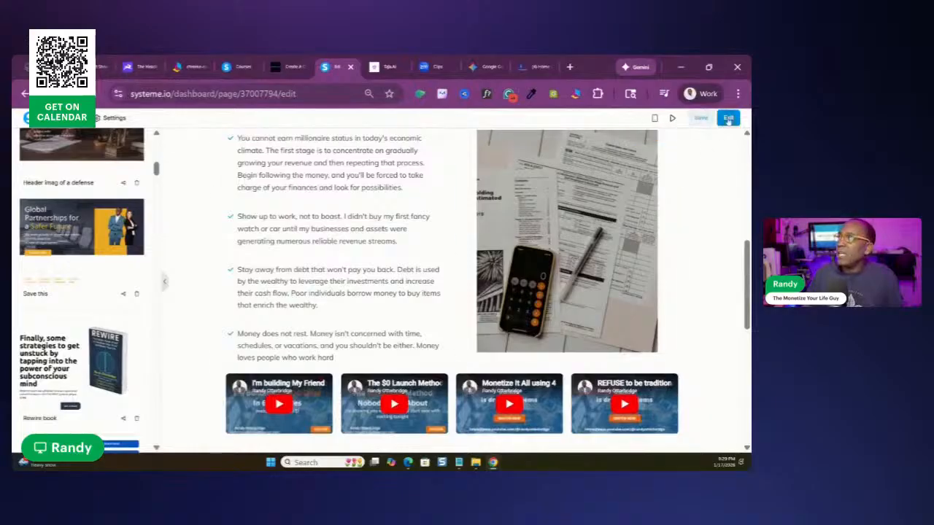
left_click(671, 119)
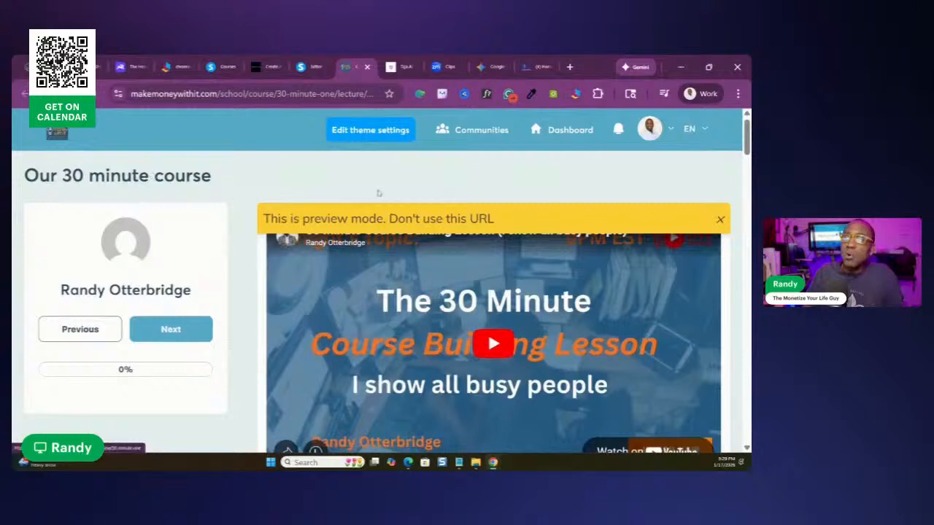
left_click(720, 220)
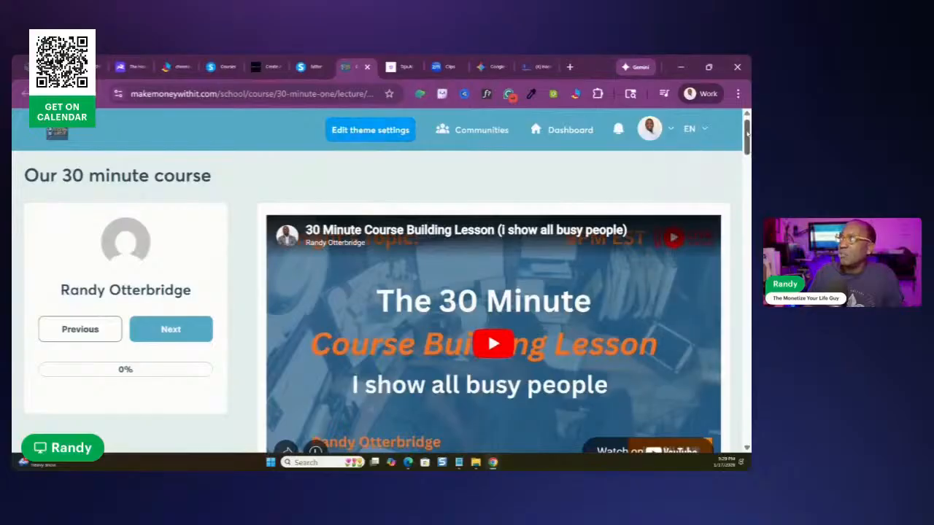
mouse_move(746, 134)
left_mouse_down()
mouse_move(746, 219)
mouse_move(746, 124)
left_mouse_up()
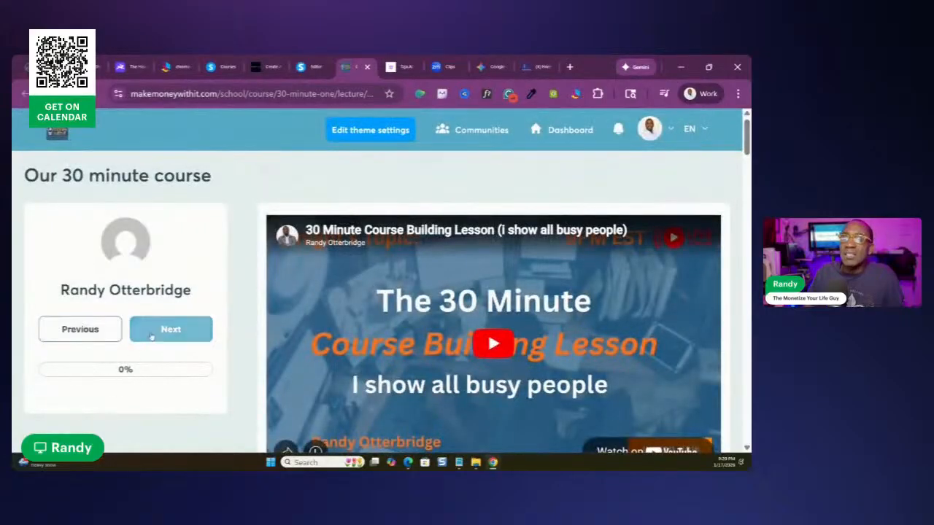
Review the previewed lecture from the main video and action item through the notes to the stacked related videos
scroll(476, 277, "down", 2)
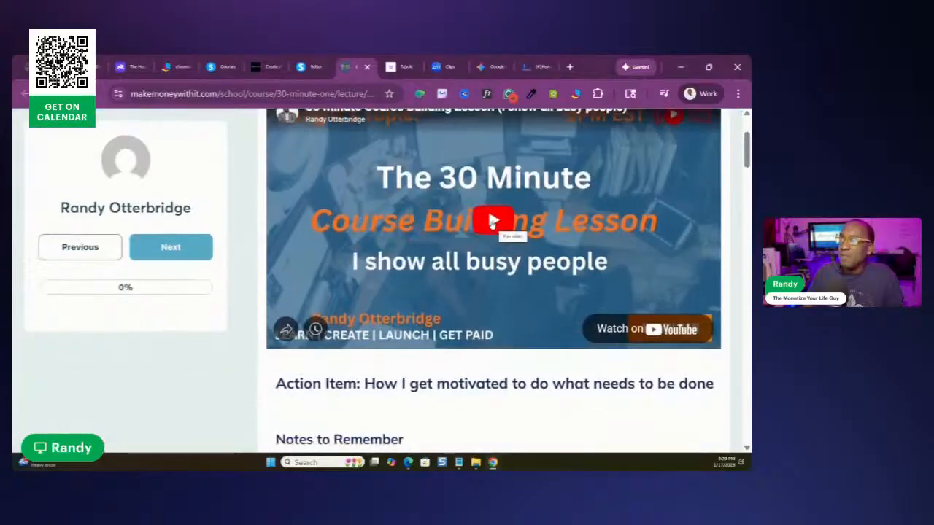
scroll(493, 223, "down", 3)
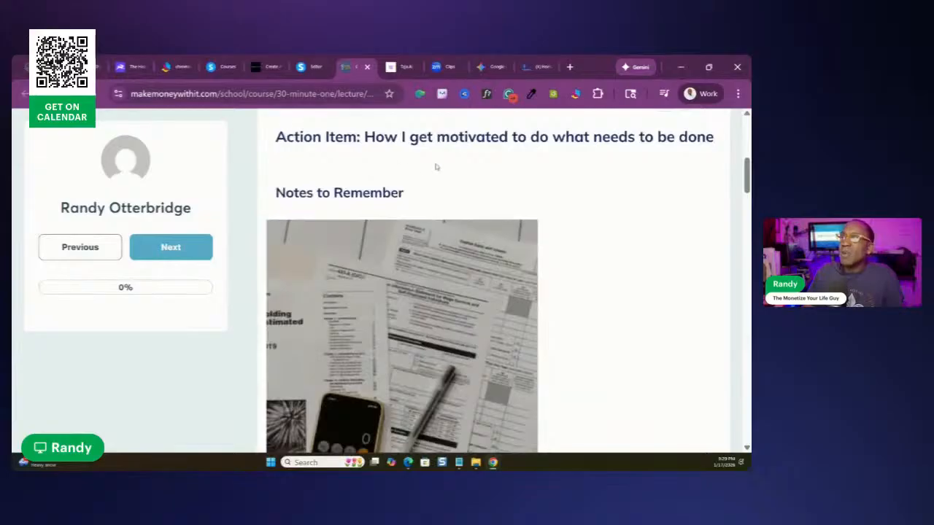
scroll(413, 323, "down", 7)
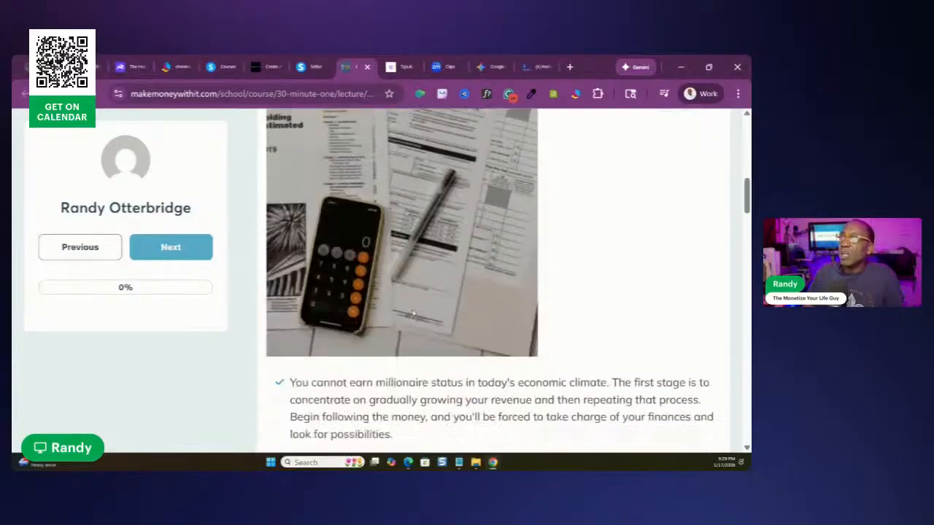
scroll(399, 251, "down", 4)
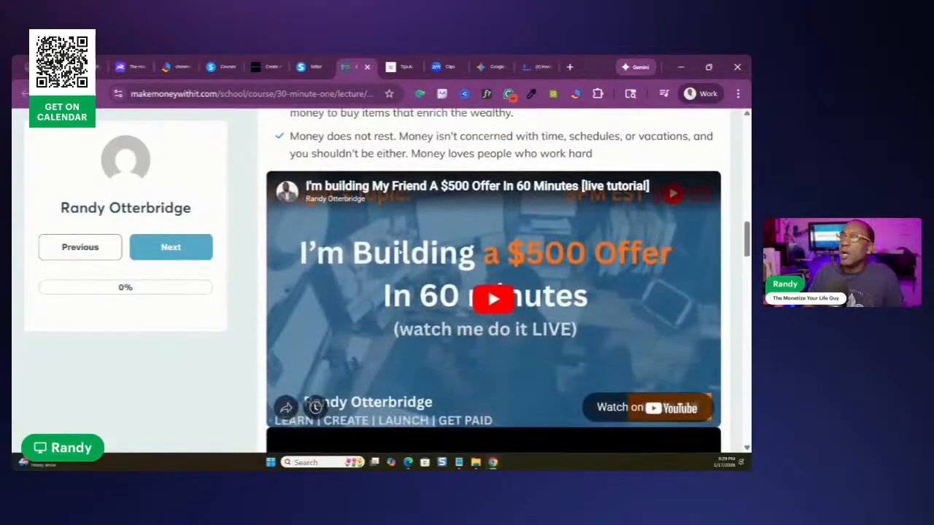
scroll(475, 282, "down", 2)
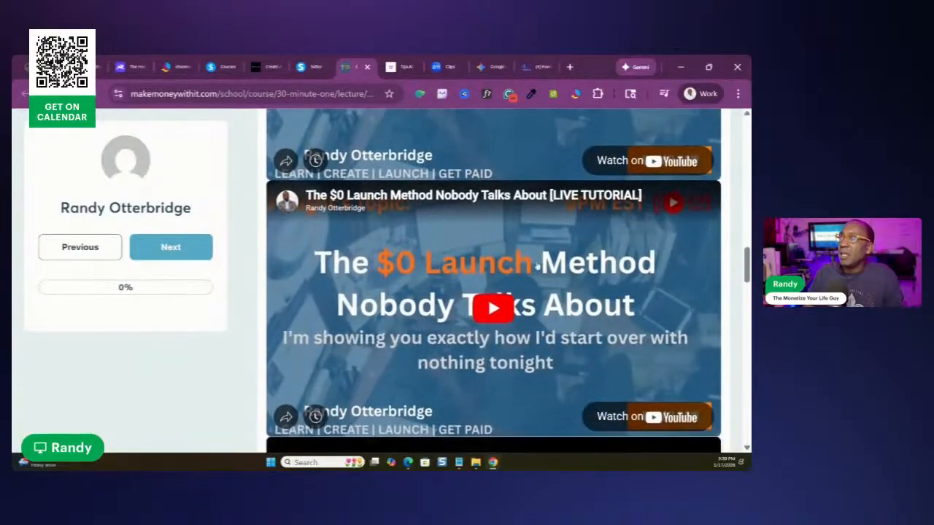
scroll(529, 302, "up", 5)
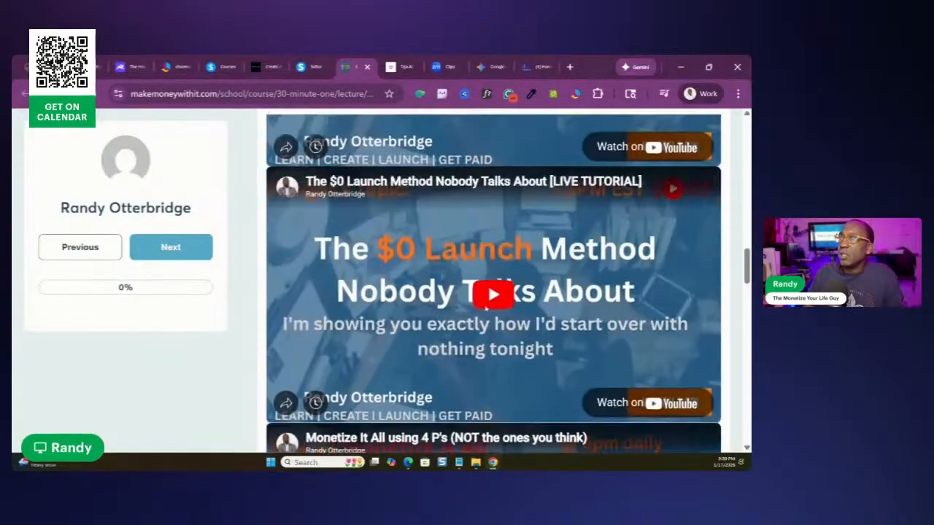
scroll(491, 314, "down", 1)
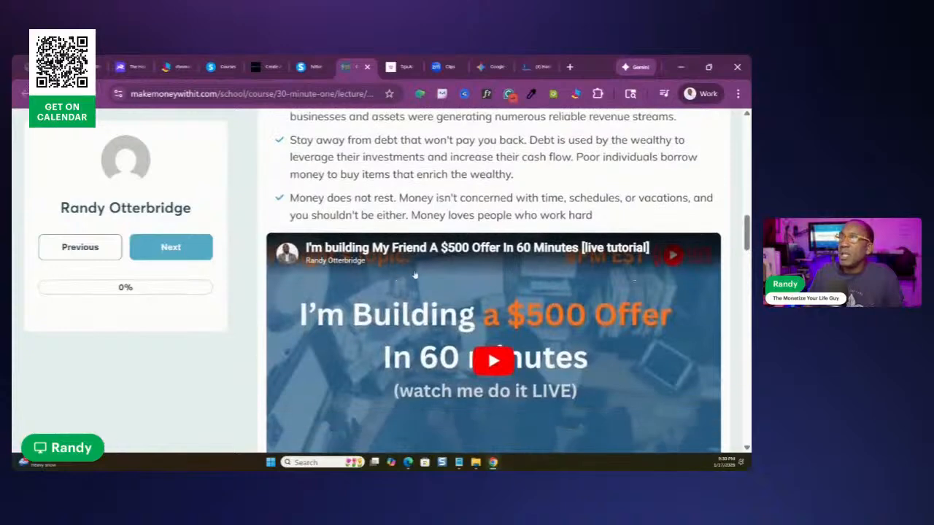
scroll(409, 274, "down", 15)
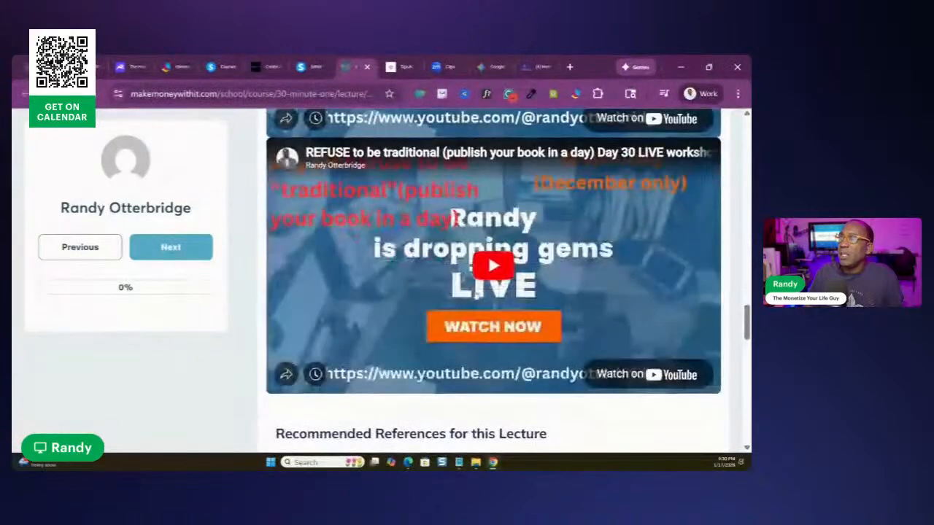
Examine the preview's recommended references, the Rewire book email form and cover, and the end of the lecture
scroll(475, 296, "down", 11)
scroll(476, 296, "up", 3)
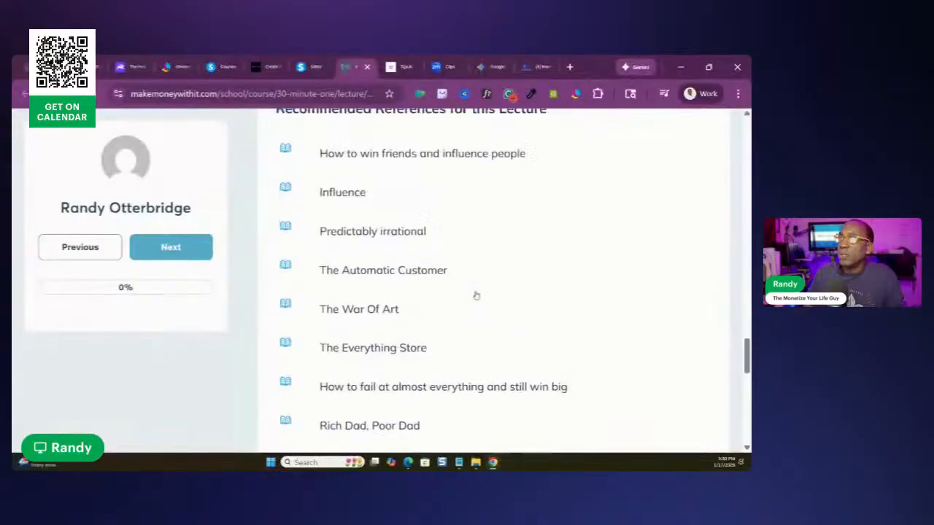
scroll(476, 295, "up", 5)
scroll(324, 335, "down", 4)
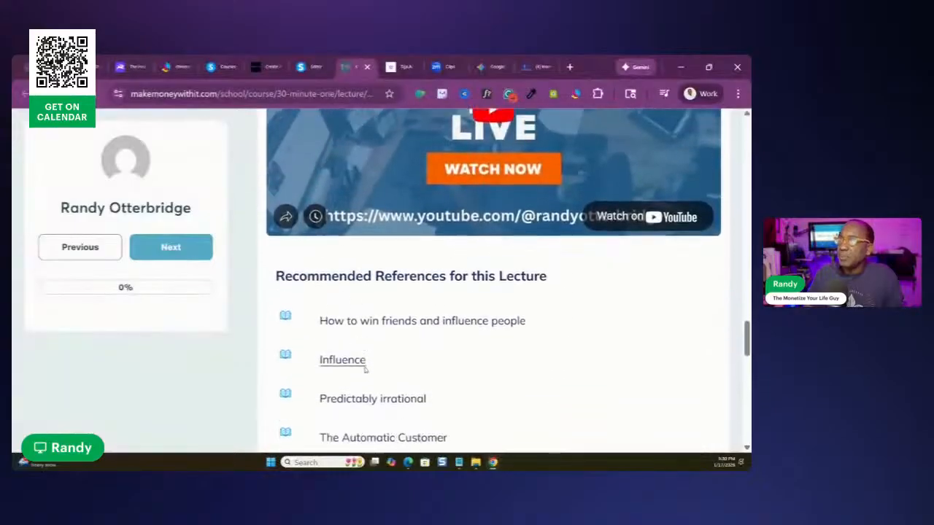
scroll(484, 271, "up", 2)
scroll(417, 241, "down", 4)
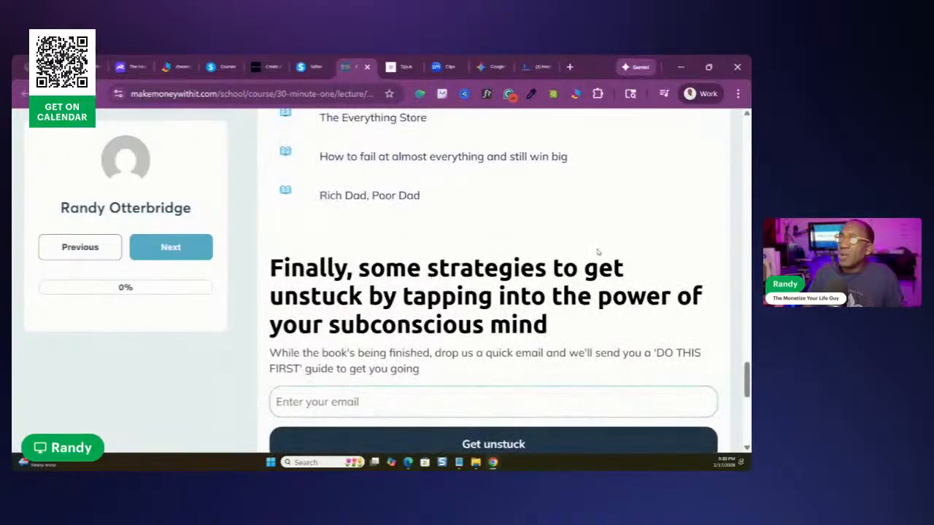
scroll(385, 365, "down", 3)
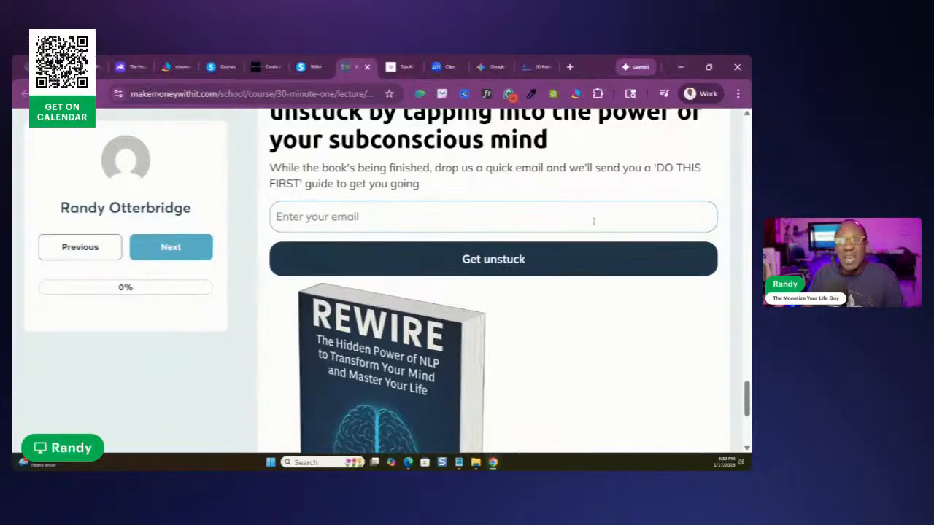
scroll(457, 318, "down", 2)
scroll(457, 317, "down", 3)
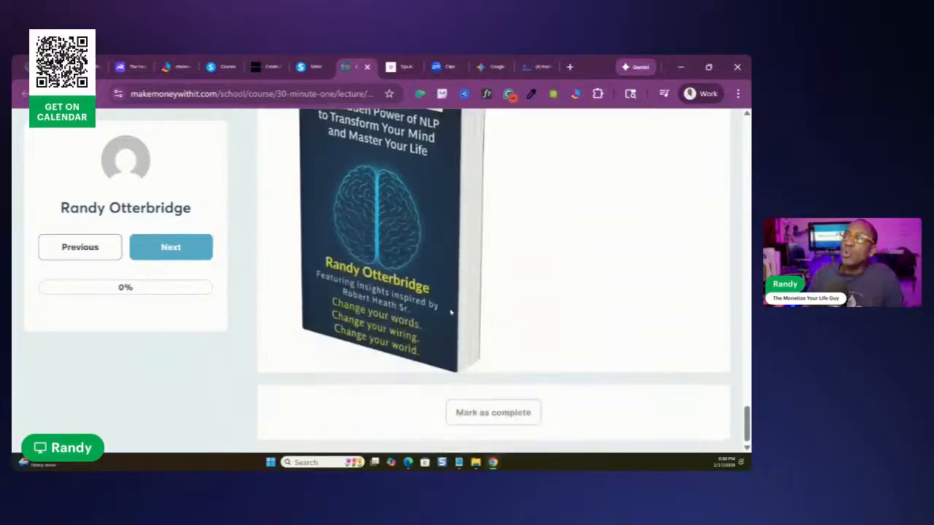